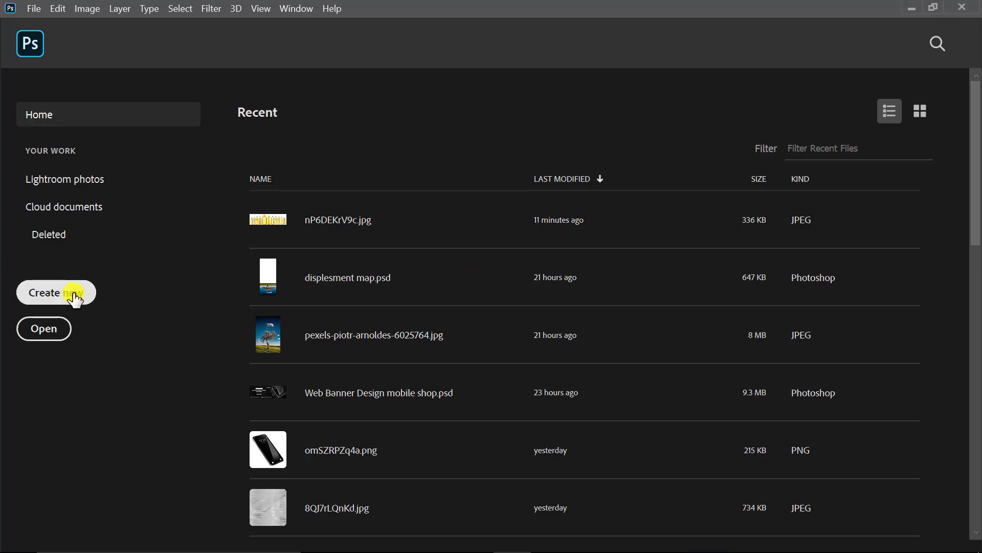
Step: Create a blank 1080 × 1080 px, 300 ppi document named 'Social Media Post'
{"action": "left_click", "coordinate": [75, 297]}
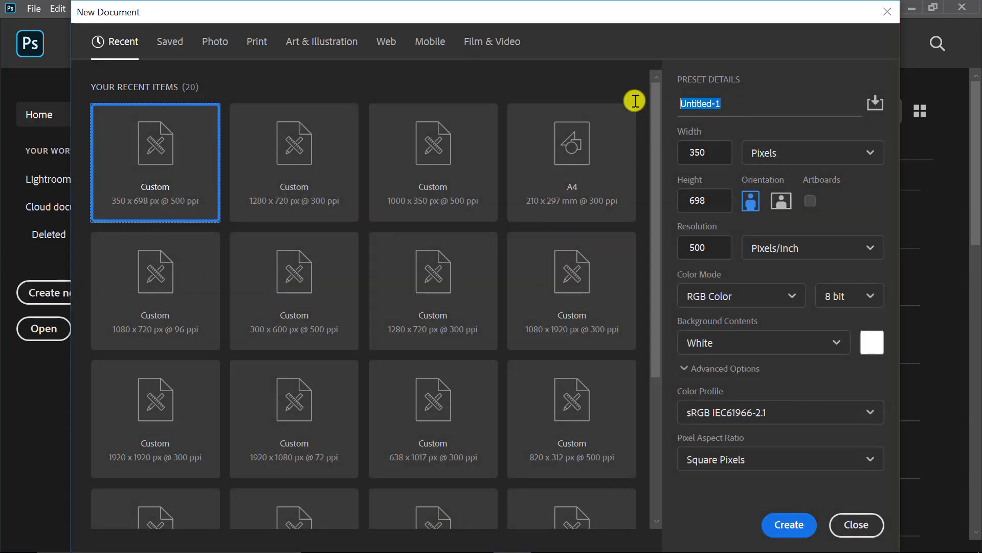
{"action": "key", "text": "BackSpace"}
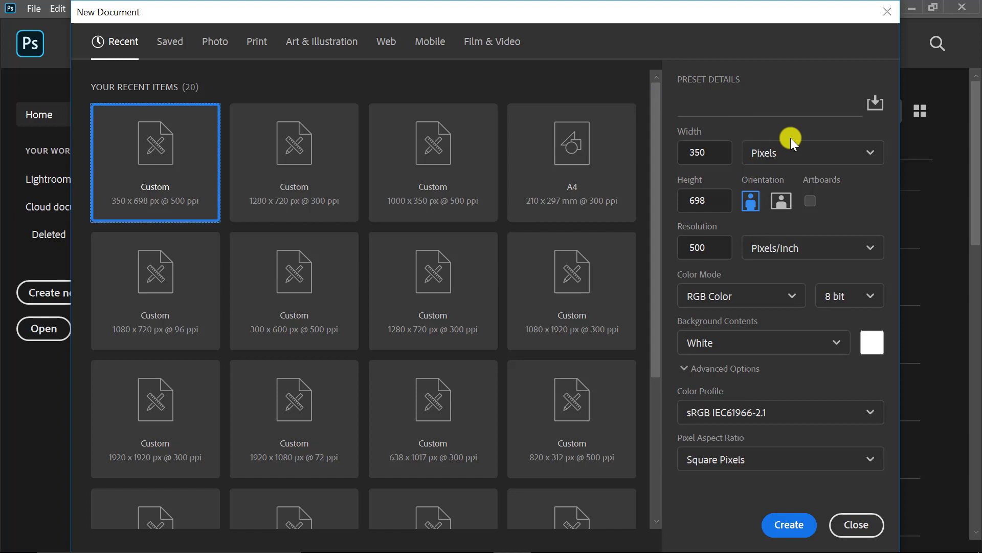
{"action": "type", "text": "Soc"}
{"action": "type", "text": "ial Media P"}
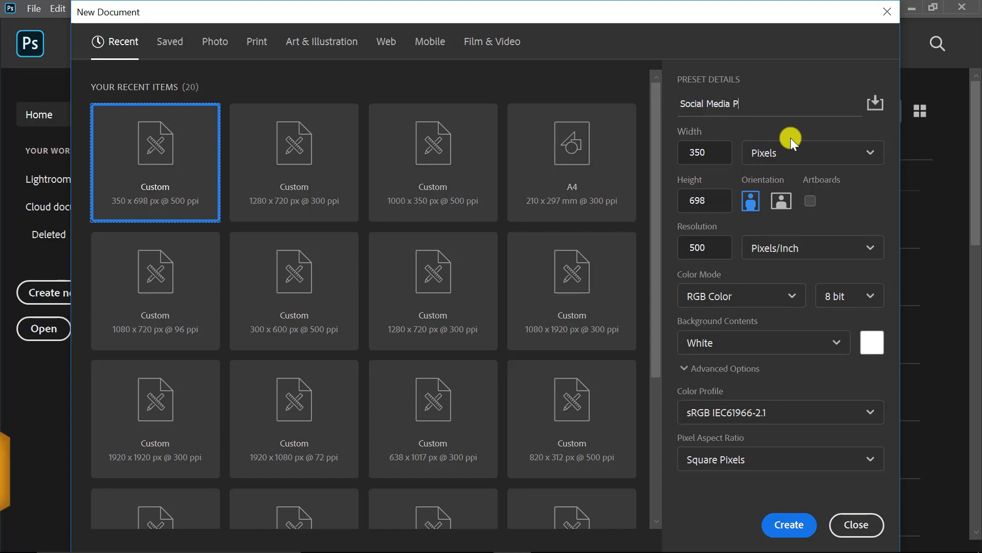
{"action": "type", "text": "ost"}
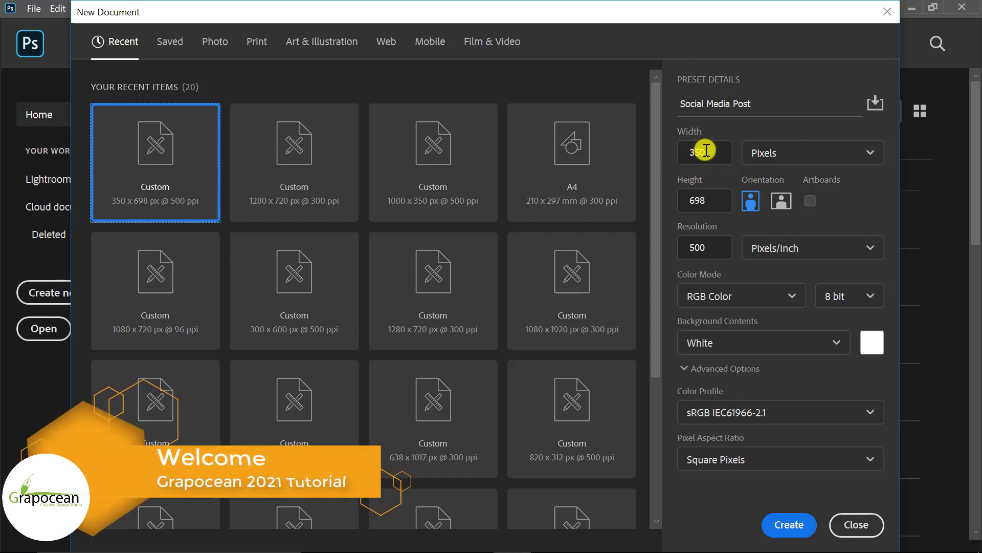
{"action": "double_click", "coordinate": [705, 152]}
{"action": "type", "text": "1080"}
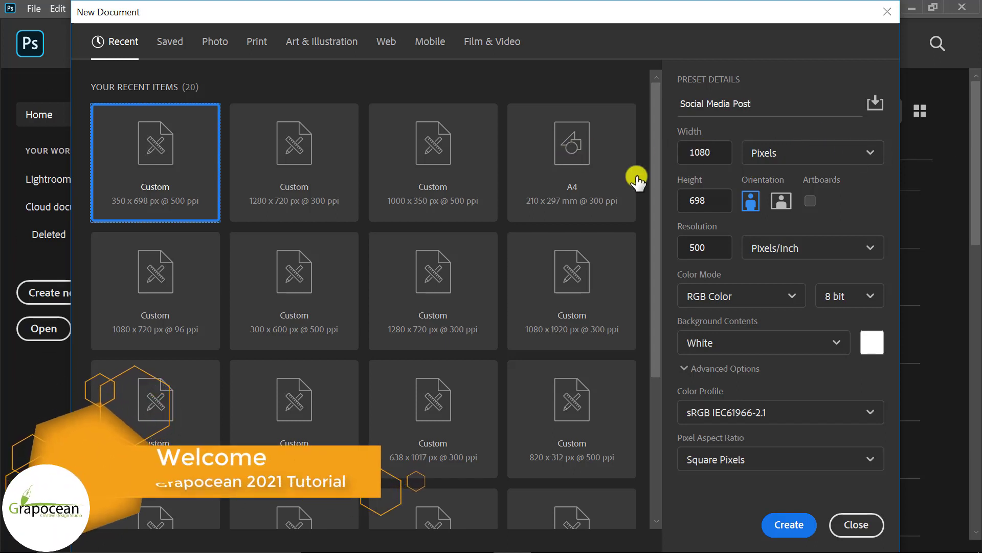
{"action": "double_click", "coordinate": [714, 195]}
{"action": "type", "text": "108"}
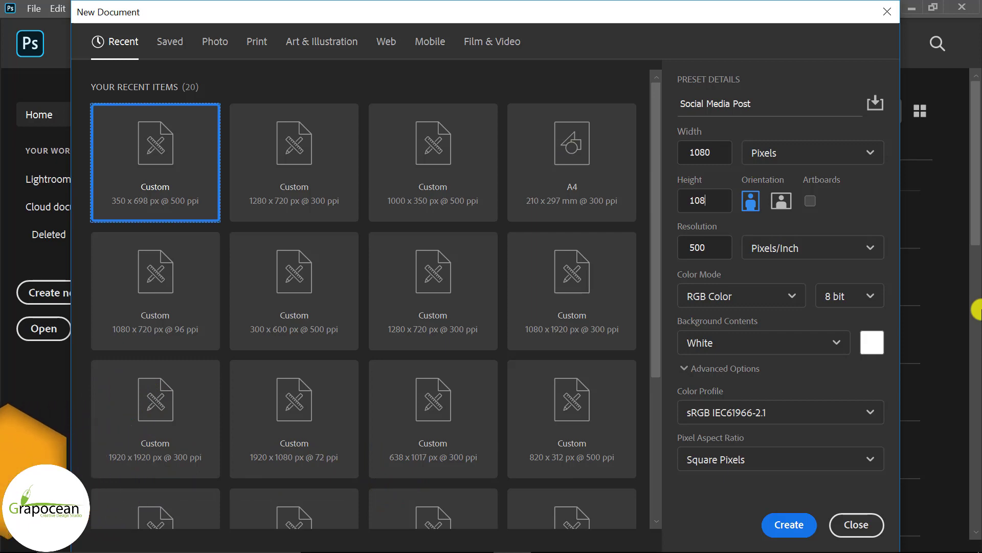
{"action": "type", "text": "0"}
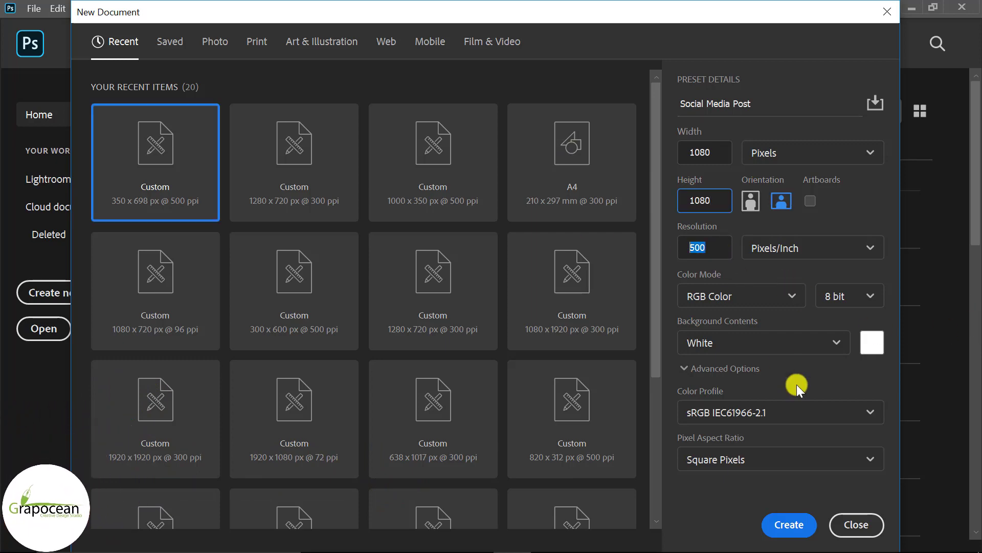
{"action": "type", "text": "300"}
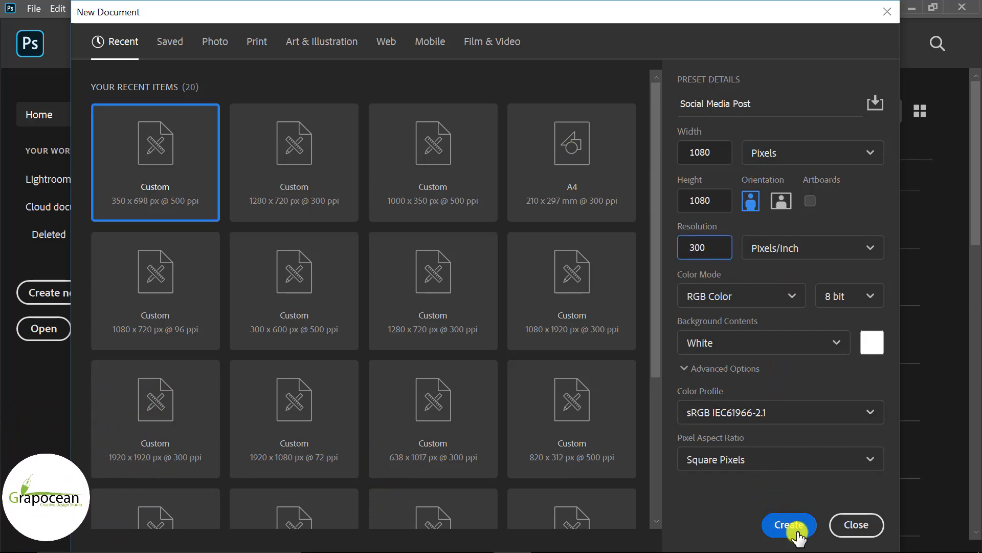
{"action": "left_click", "coordinate": [796, 532]}
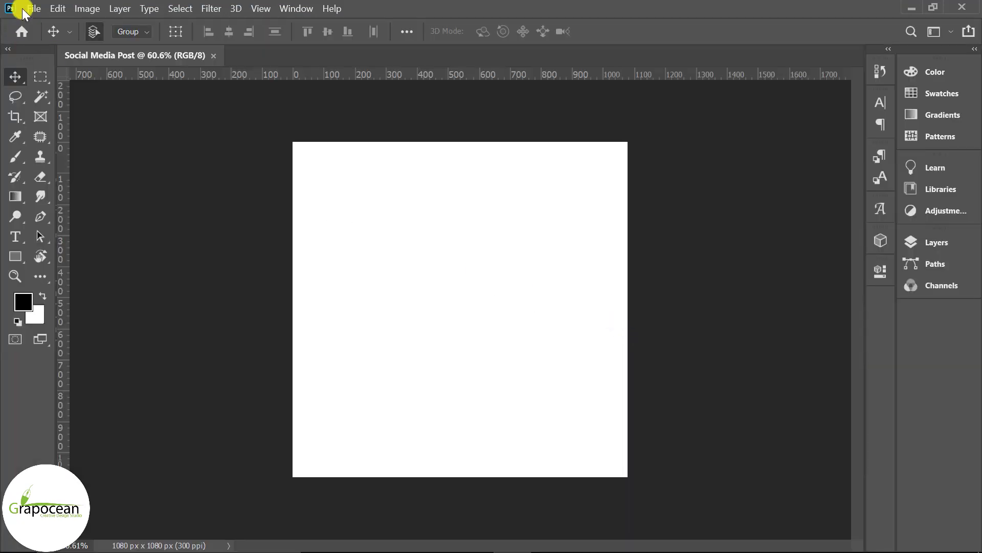
Step: Open the oil bottle image nP6DEKrV9c.png and drag it onto the Social Media Post canvas
{"action": "left_click", "coordinate": [23, 9]}
{"action": "left_click", "coordinate": [31, 35]}
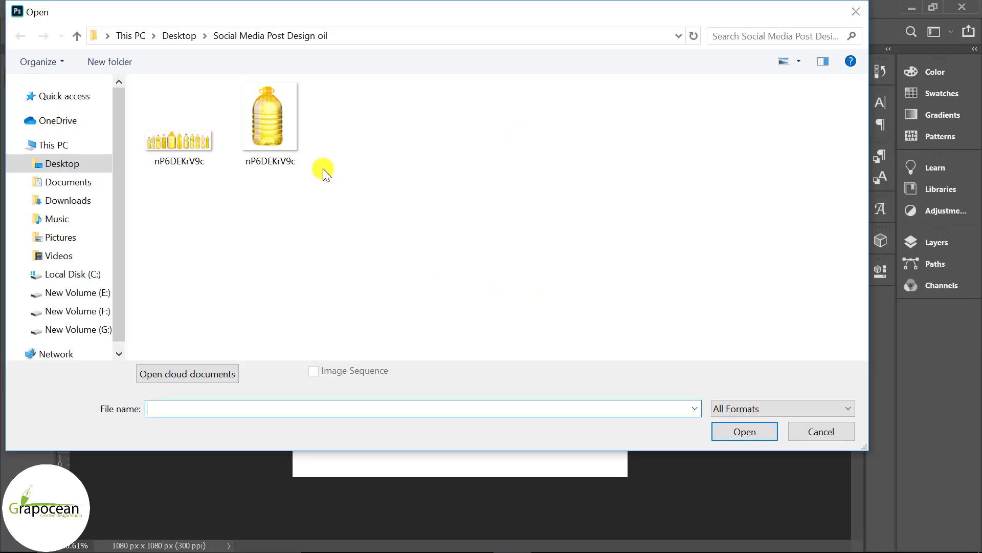
{"action": "left_click", "coordinate": [270, 117]}
{"action": "left_click", "coordinate": [745, 432]}
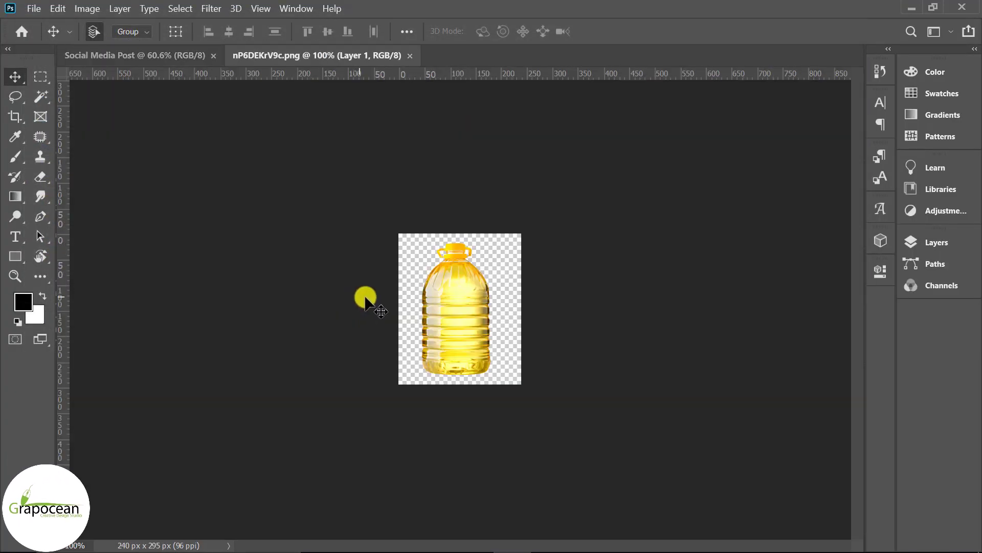
{"action": "left_click", "coordinate": [936, 242]}
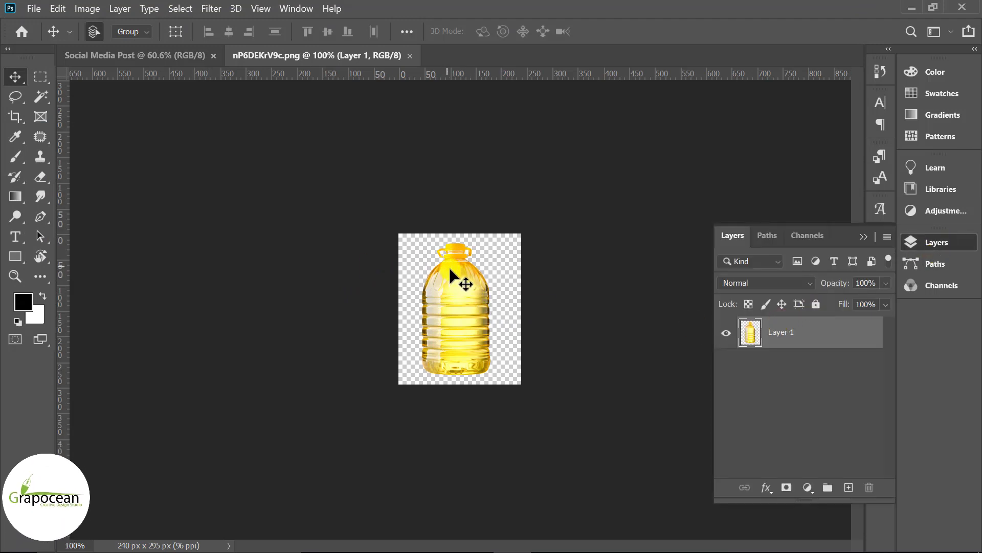
{"action": "left_click_drag", "start_coordinate": [456, 279], "coordinate": [179, 113]}
{"action": "left_click_drag", "start_coordinate": [144, 53], "coordinate": [406, 317]}
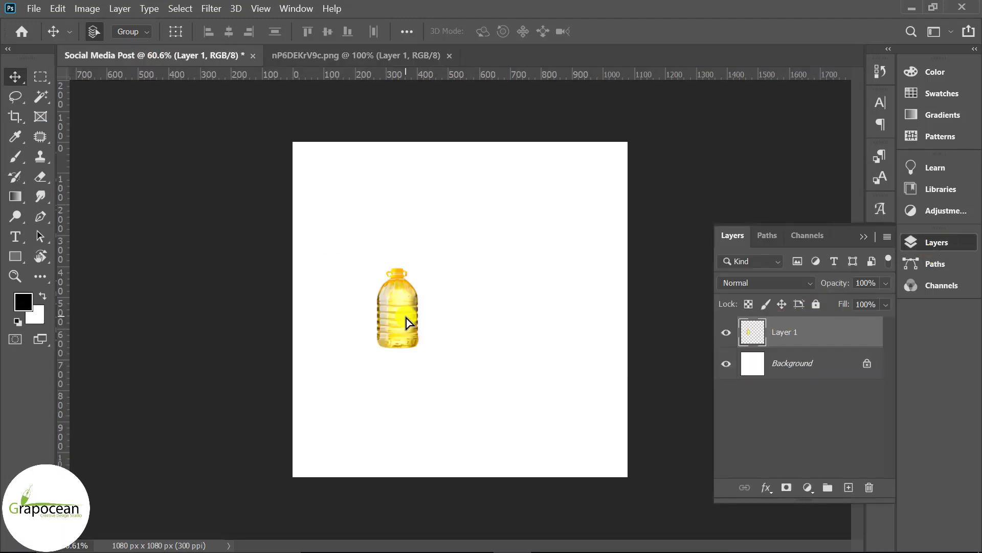
Step: Enlarge the bottle to roughly 226% or more and centre it on the canvas
{"action": "key", "text": "ctrl+t"}
{"action": "left_click_drag", "start_coordinate": [411, 352], "coordinate": [468, 395]}
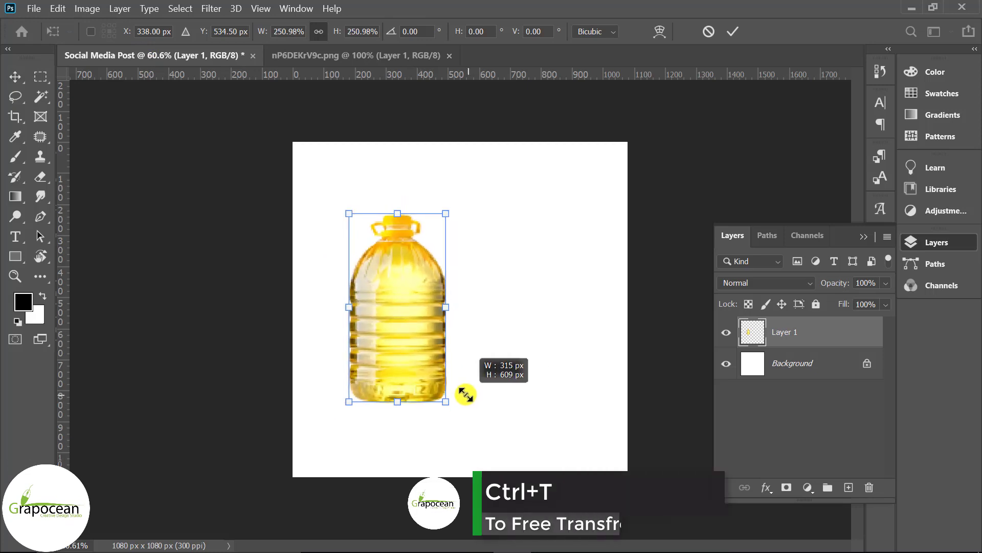
{"action": "mouse_move", "coordinate": [381, 314]}
{"action": "left_mouse_down"}
{"action": "mouse_move", "coordinate": [450, 331]}
{"action": "mouse_move", "coordinate": [445, 320]}
{"action": "left_mouse_up"}
{"action": "left_click_drag", "start_coordinate": [507, 399], "coordinate": [517, 410]}
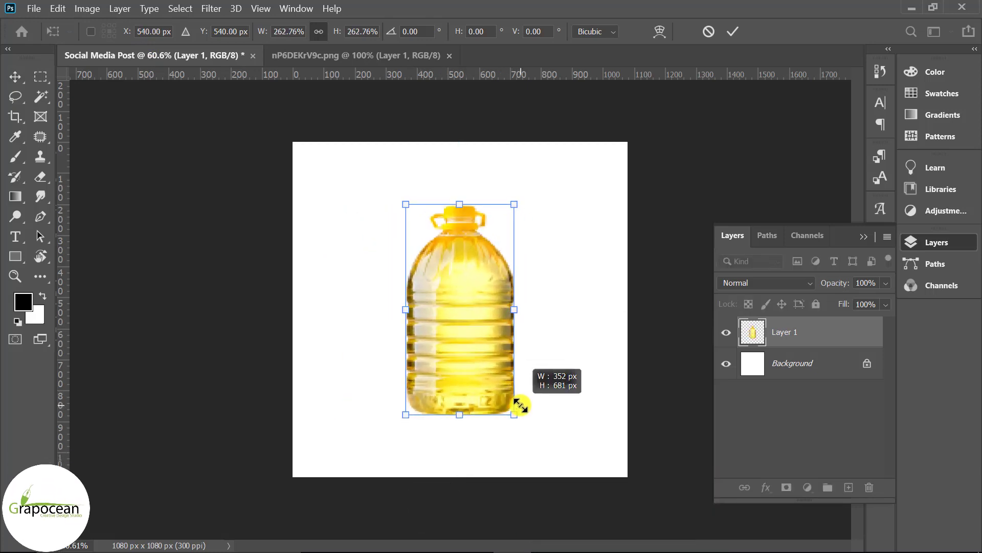
{"action": "left_click", "coordinate": [732, 31]}
{"action": "left_click", "coordinate": [801, 367]}
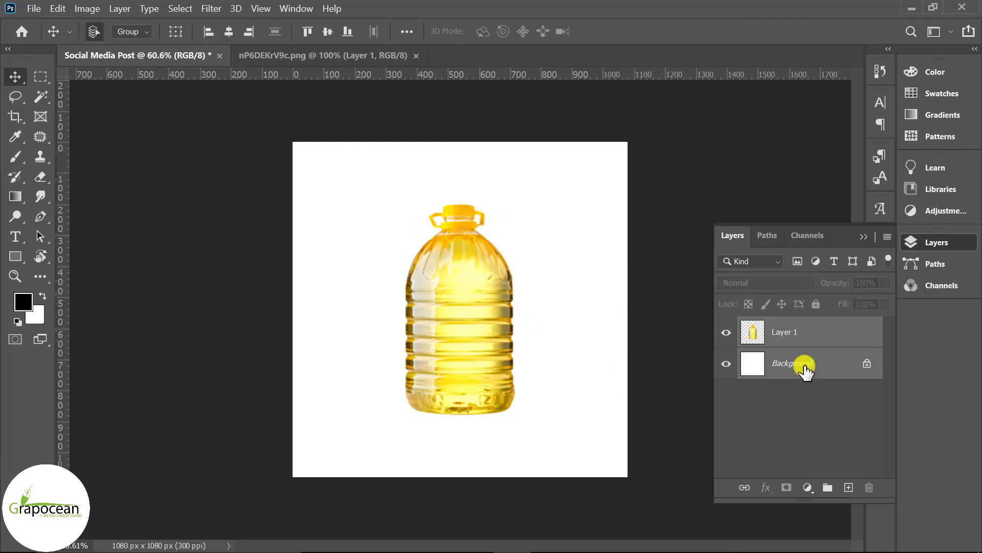
Step: Add a Solid Color fill using the bottle cap's orange, then duplicate Layer 1
{"action": "left_click", "coordinate": [808, 487]}
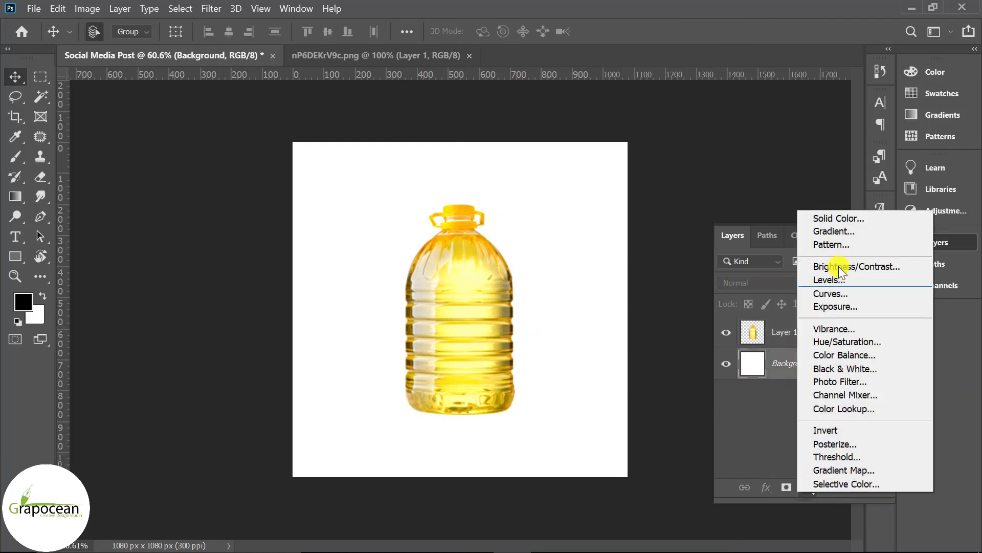
{"action": "left_click", "coordinate": [839, 219]}
{"action": "left_click", "coordinate": [443, 281]}
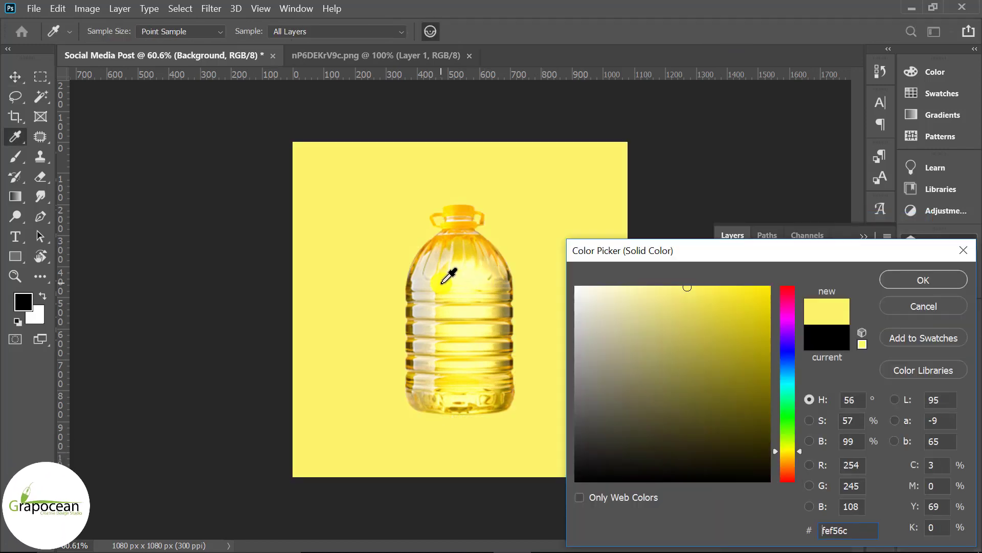
{"action": "left_click", "coordinate": [466, 383]}
{"action": "left_click", "coordinate": [463, 297]}
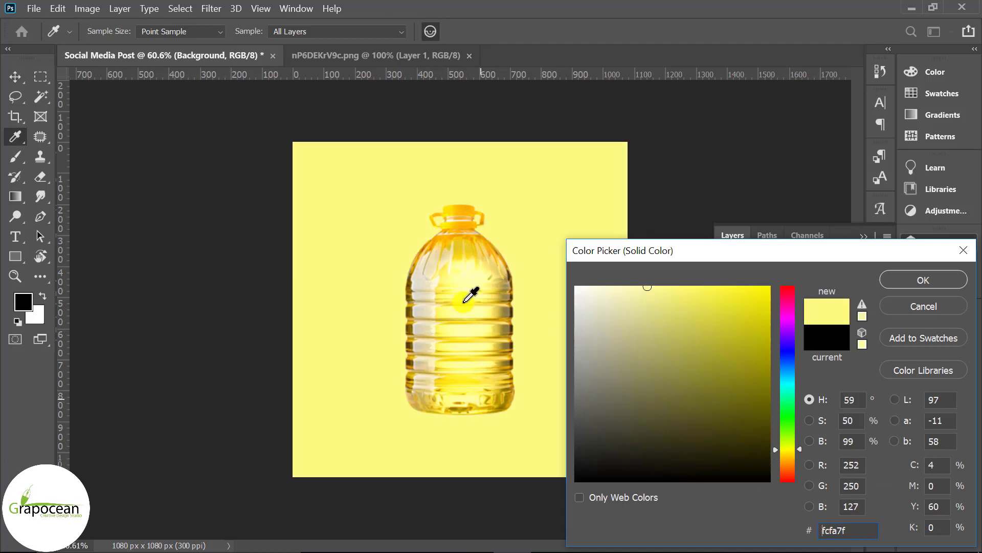
{"action": "left_click", "coordinate": [464, 208]}
{"action": "left_click", "coordinate": [941, 280]}
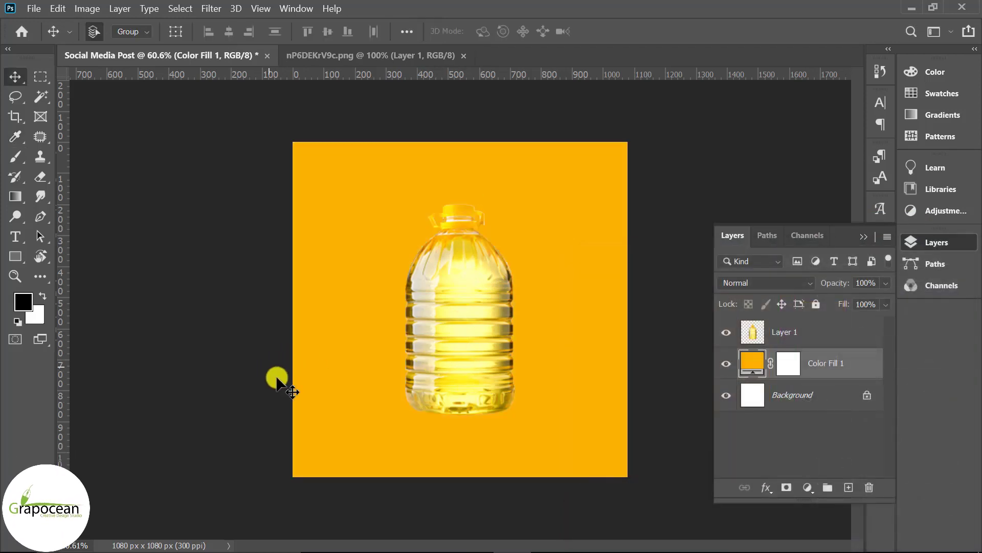
{"action": "left_click", "coordinate": [801, 334]}
{"action": "key", "text": "ctrl+j"}
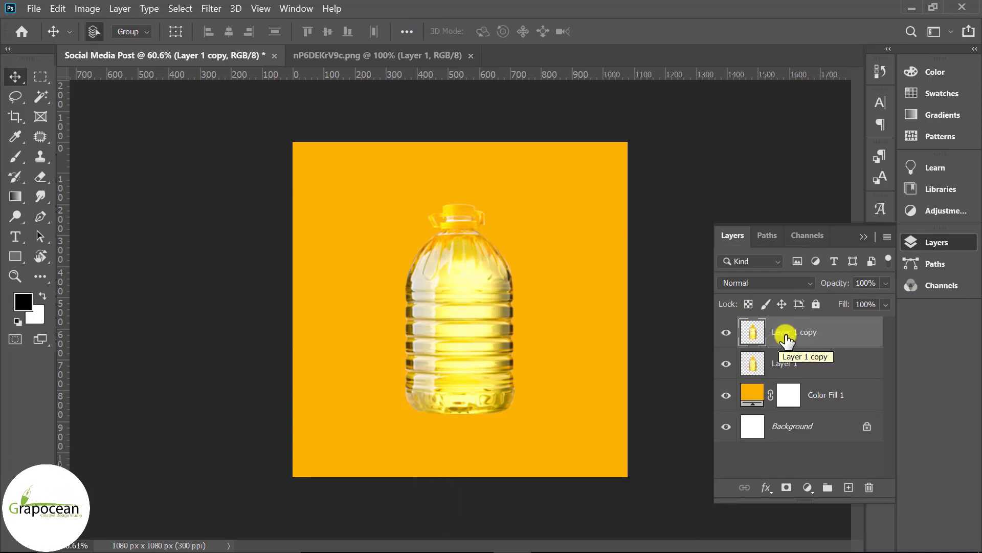
Step: Try Multiply and Darker Color on Layer 1 copy, settling on Lighter Color blending
{"action": "left_click", "coordinate": [767, 282]}
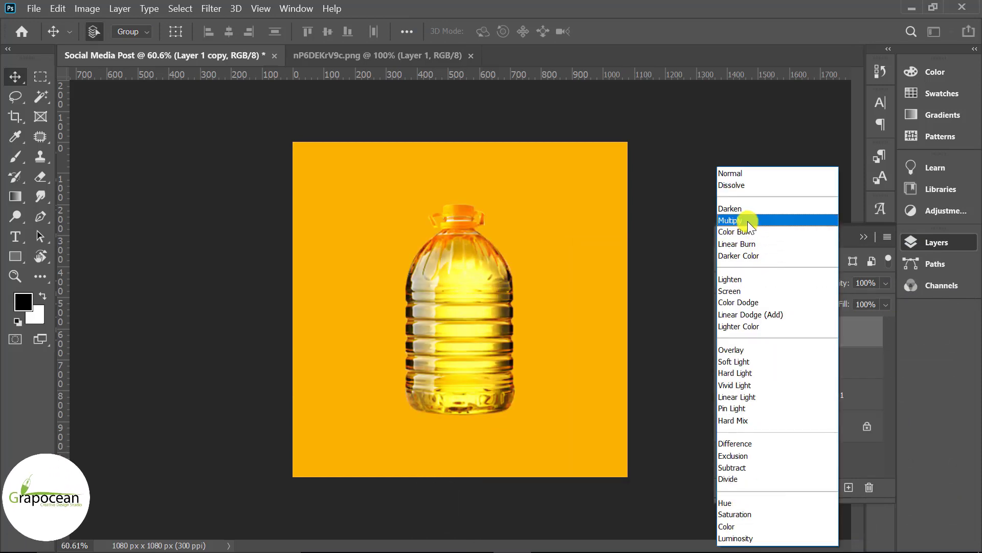
{"action": "left_click", "coordinate": [747, 220]}
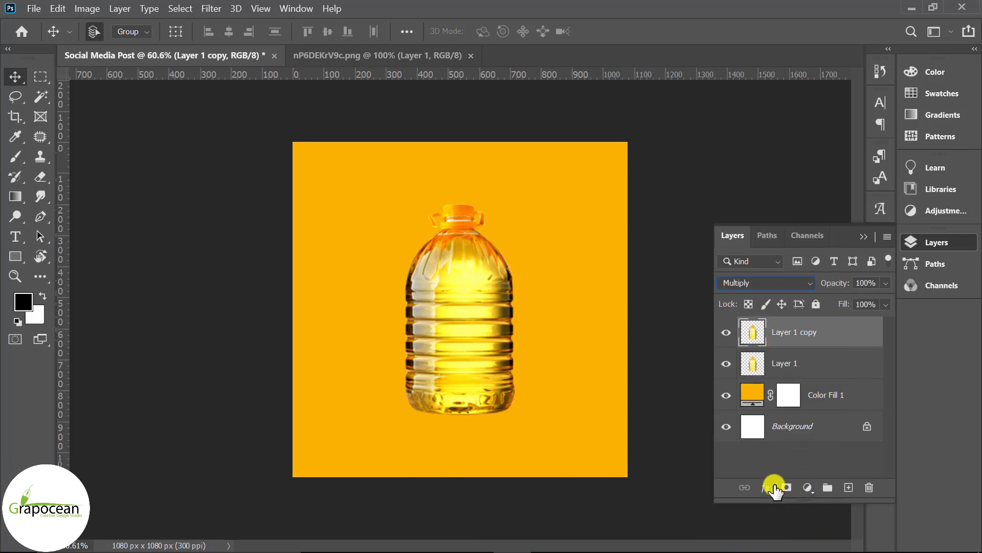
{"action": "left_click", "coordinate": [778, 287]}
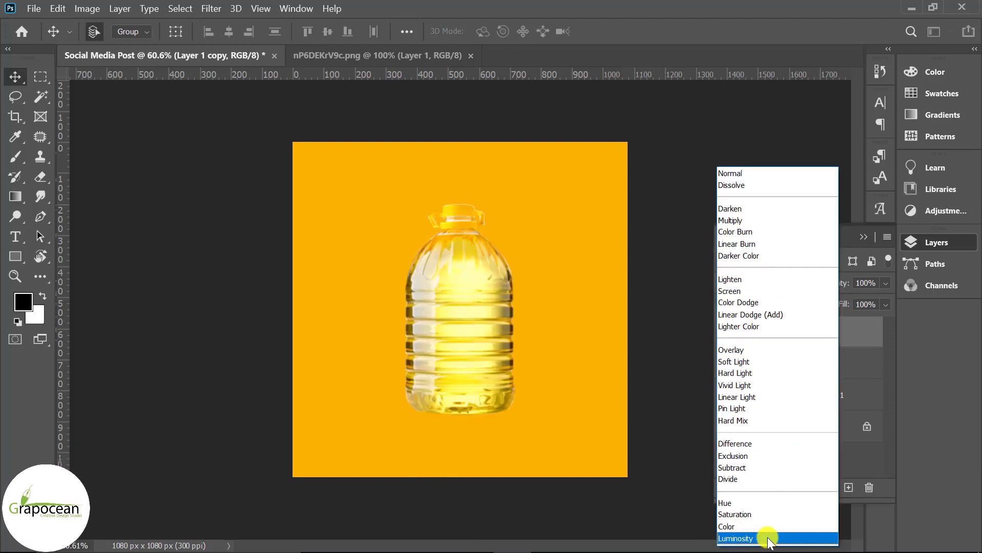
{"action": "left_click", "coordinate": [746, 255]}
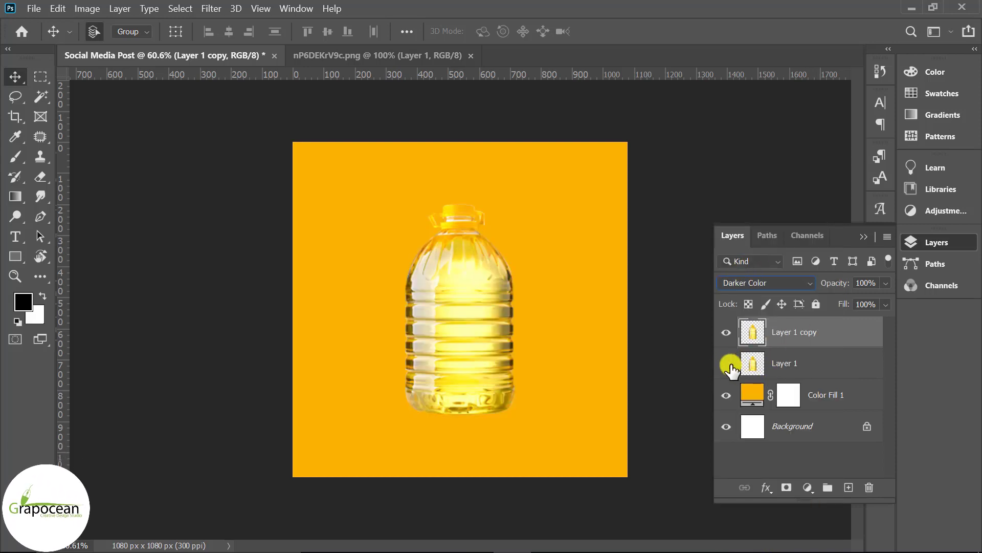
{"action": "left_click", "coordinate": [726, 364]}
{"action": "left_click", "coordinate": [766, 284]}
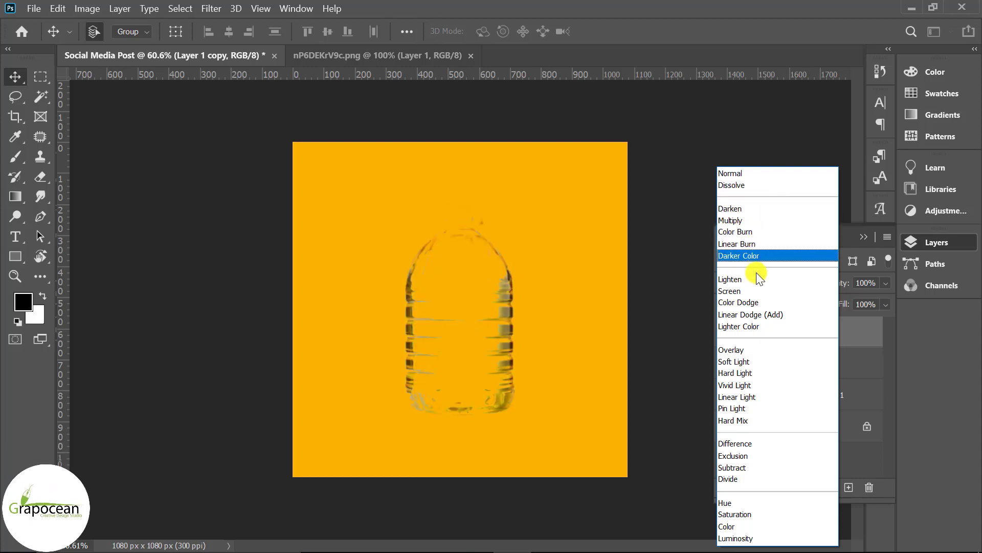
{"action": "left_click", "coordinate": [753, 326]}
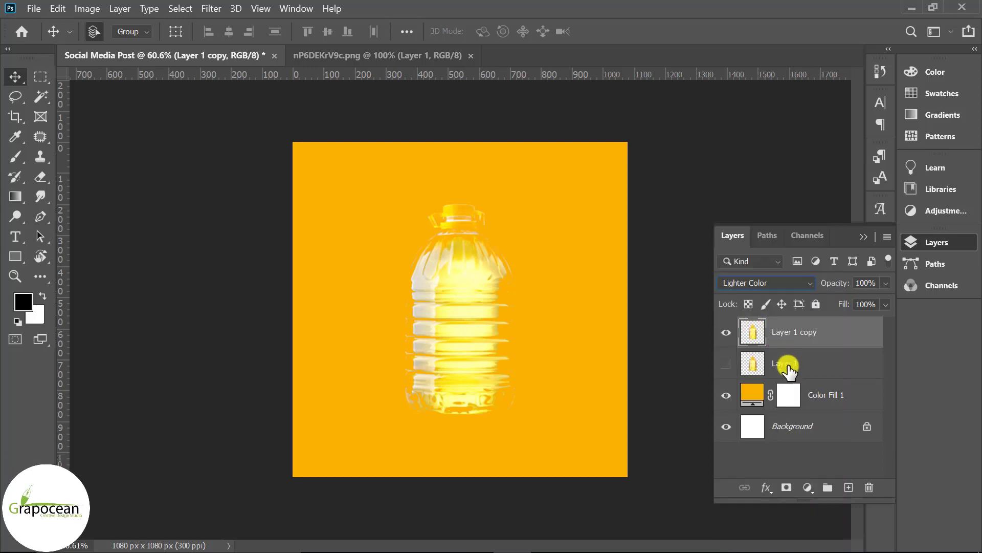
{"action": "left_click", "coordinate": [727, 364]}
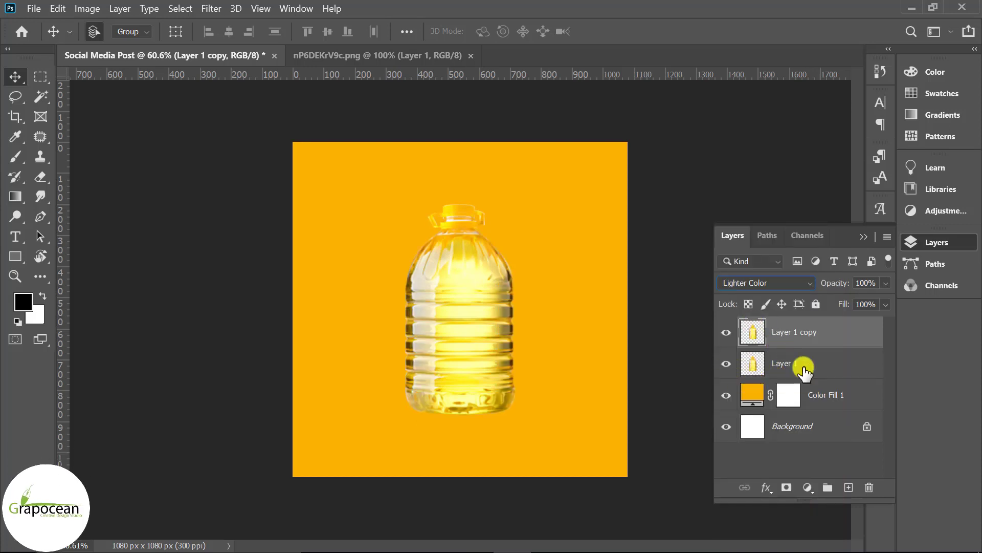
{"action": "left_click", "coordinate": [804, 368]}
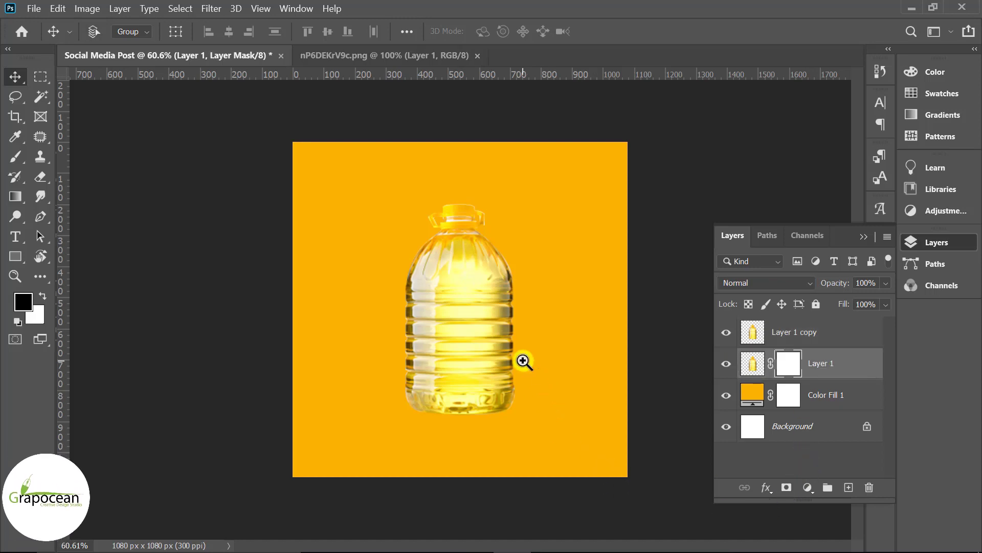
Step: Paint soft brush strokes on Layer 1's mask along the bottle's right and left edges
{"action": "scroll", "coordinate": [527, 362], "scroll_direction": "up", "scroll_amount": 3}
{"action": "scroll", "coordinate": [526, 361], "scroll_direction": "up", "scroll_amount": 2}
{"action": "left_click", "coordinate": [31, 159]}
{"action": "left_click", "coordinate": [77, 155]}
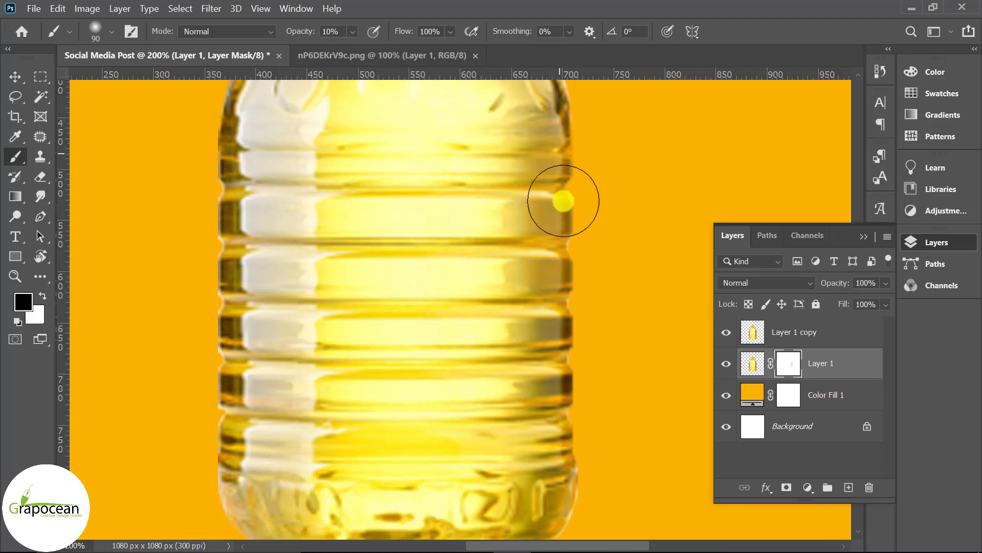
{"action": "left_click_drag", "start_coordinate": [579, 419], "coordinate": [587, 379]}
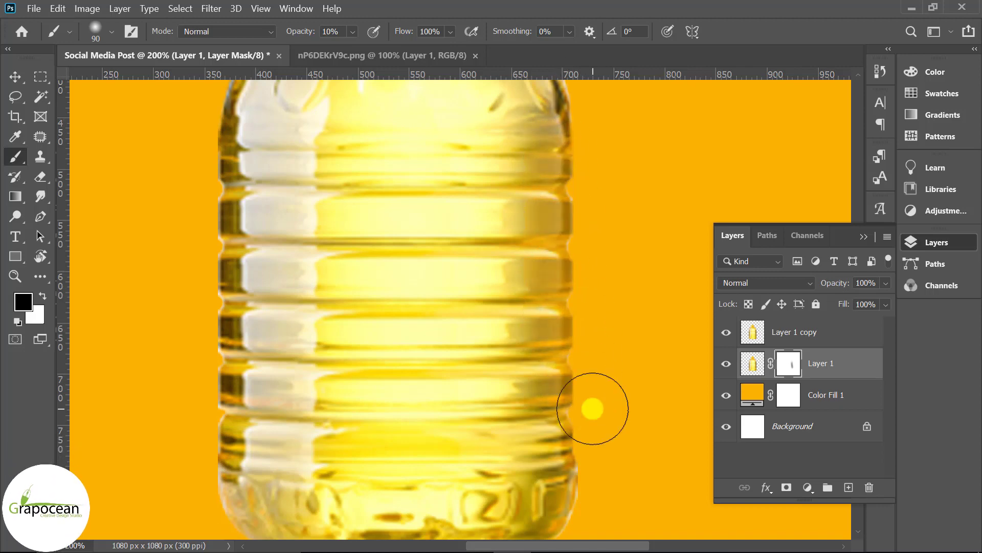
{"action": "scroll", "coordinate": [592, 409], "scroll_direction": "down", "scroll_amount": 3}
{"action": "scroll", "coordinate": [592, 358], "scroll_direction": "up", "scroll_amount": 2}
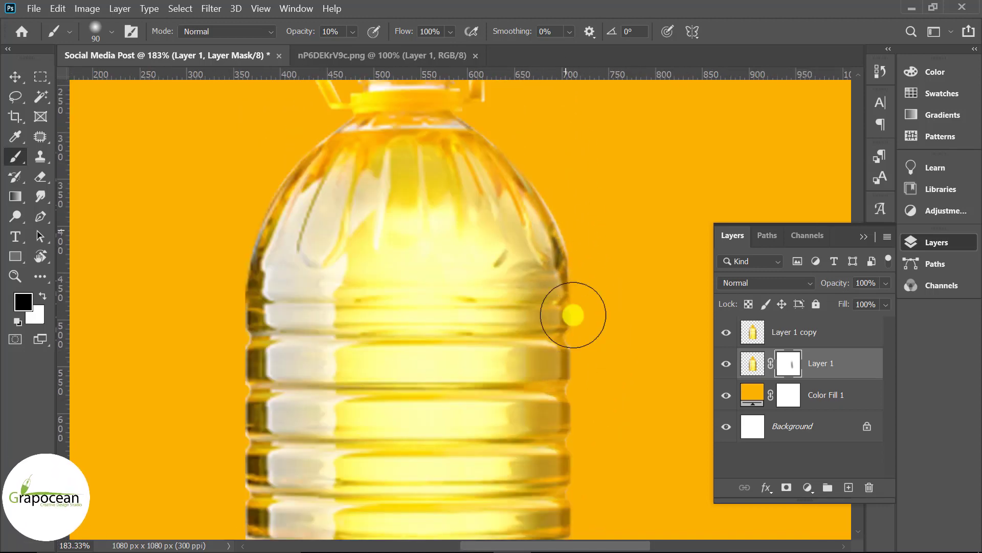
{"action": "scroll", "coordinate": [583, 366], "scroll_direction": "down", "scroll_amount": 3}
{"action": "scroll", "coordinate": [394, 390], "scroll_direction": "up", "scroll_amount": 3}
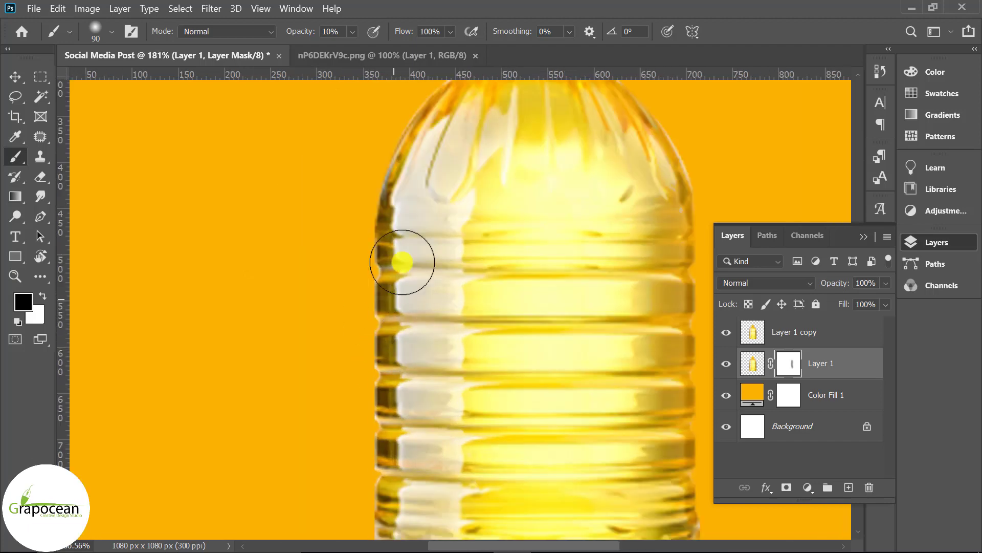
{"action": "left_click_drag", "start_coordinate": [391, 158], "coordinate": [372, 350]}
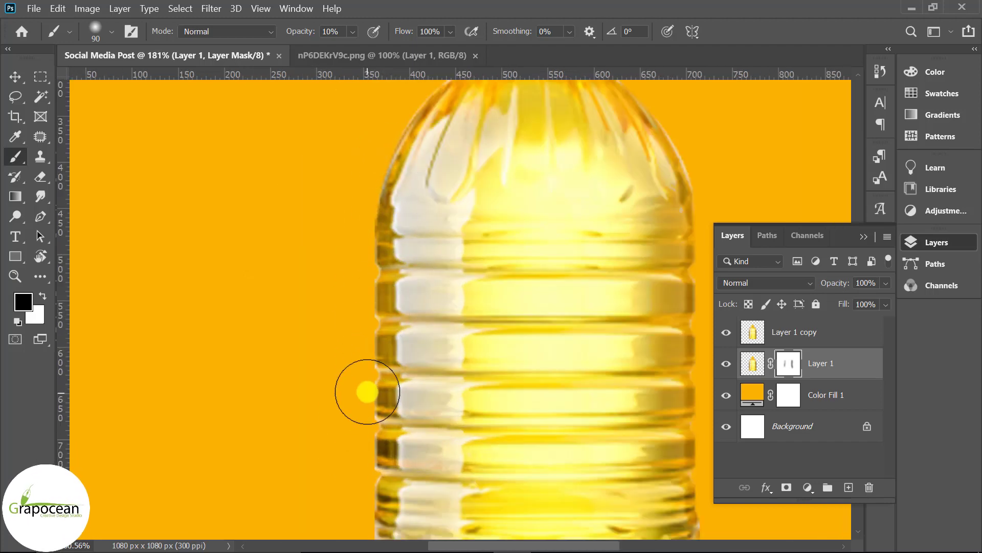
Step: Add a new empty Layer 2 above Layer 1 copy
{"action": "scroll", "coordinate": [367, 392], "scroll_direction": "down", "scroll_amount": 3}
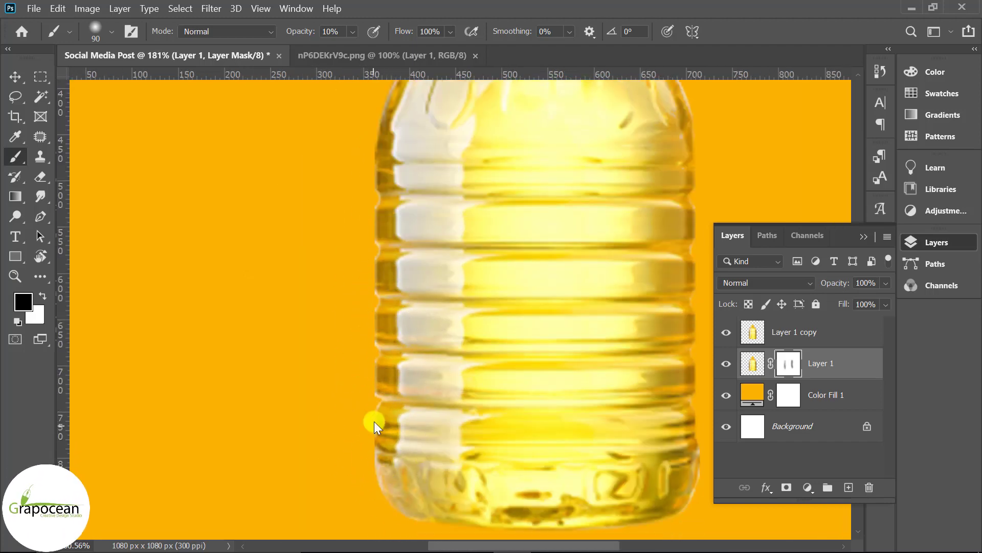
{"action": "scroll", "coordinate": [554, 394], "scroll_direction": "down", "scroll_amount": 5}
{"action": "scroll", "coordinate": [562, 394], "scroll_direction": "down", "scroll_amount": 1}
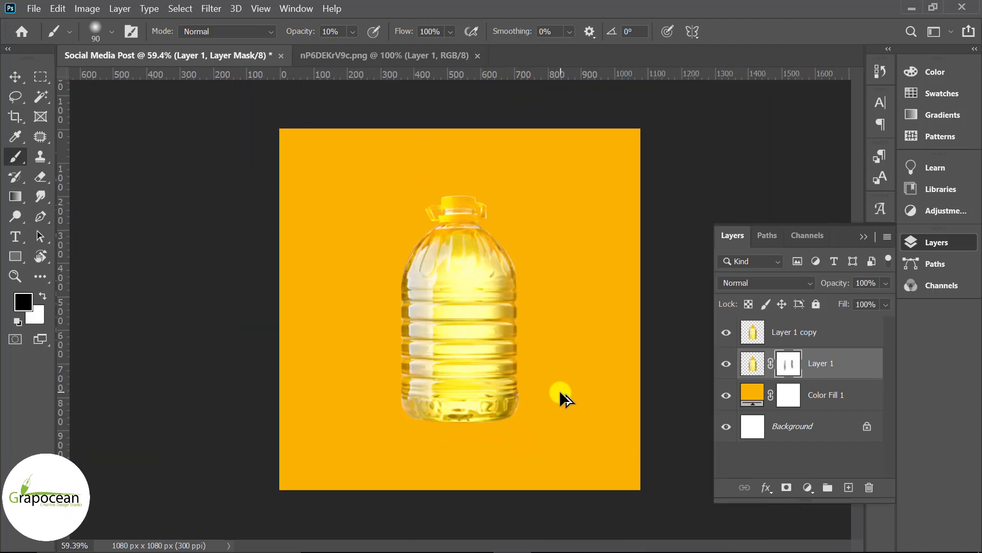
{"action": "key", "text": "v"}
{"action": "left_click", "coordinate": [798, 332]}
{"action": "left_click", "coordinate": [848, 487]}
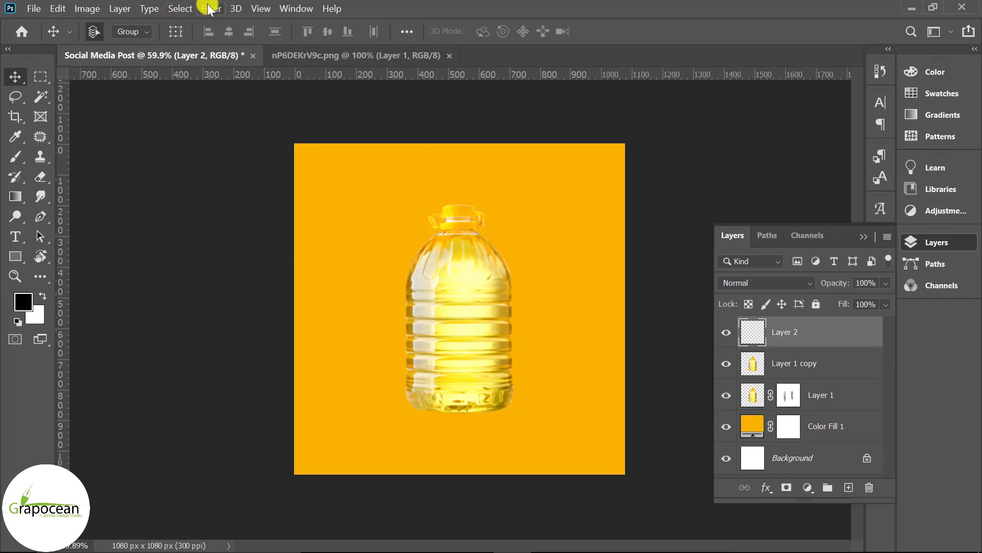
Step: Render grey Clouds noise across the whole of Layer 2
{"action": "left_click", "coordinate": [210, 10]}
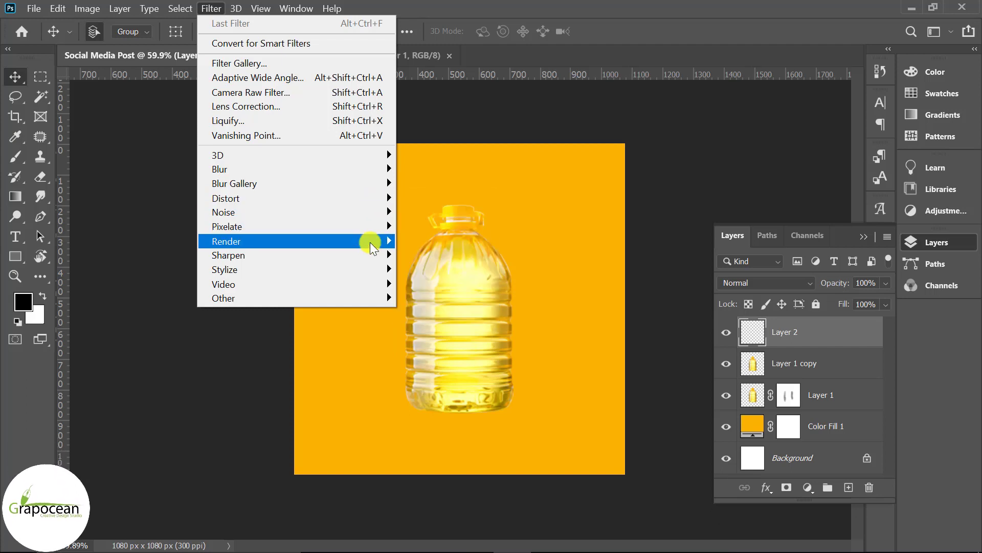
{"action": "mouse_move", "coordinate": [296, 241]}
{"action": "left_click", "coordinate": [465, 290]}
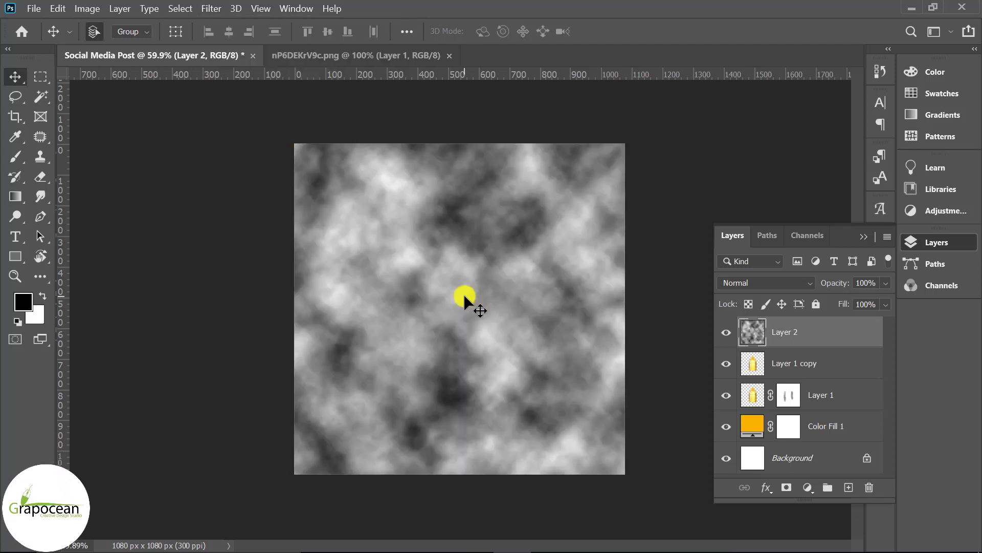
{"action": "left_click", "coordinate": [204, 10]}
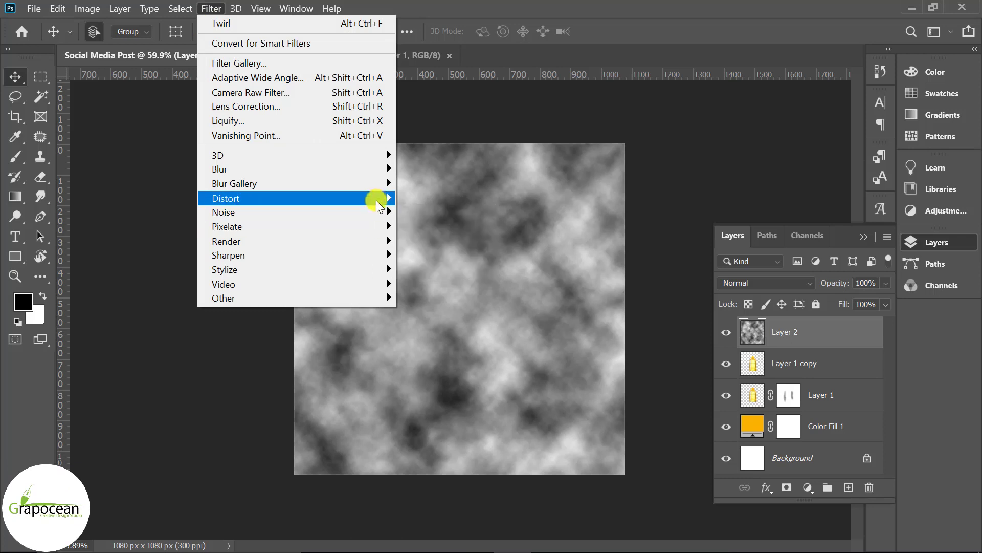
Step: Twirl Layer 2's clouds into a spiral, then preview the ZigZag distortion filter
{"action": "mouse_move", "coordinate": [291, 198]}
{"action": "left_click", "coordinate": [450, 283]}
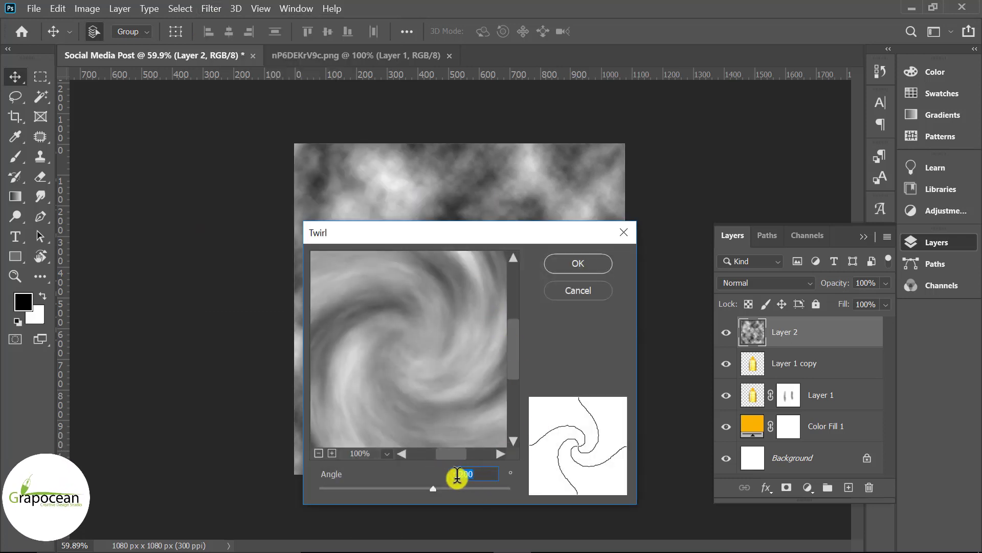
{"action": "left_click", "coordinate": [578, 263]}
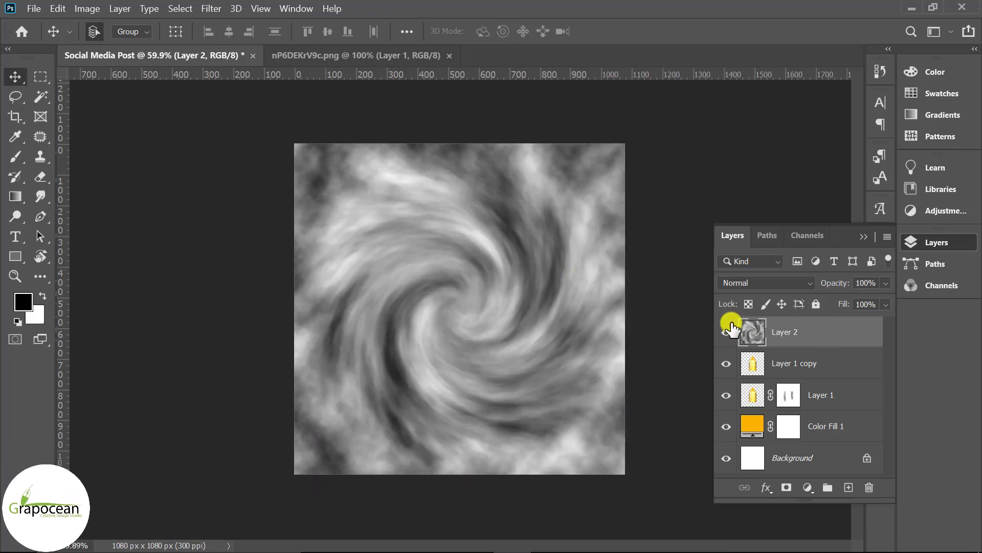
{"action": "left_click", "coordinate": [212, 9]}
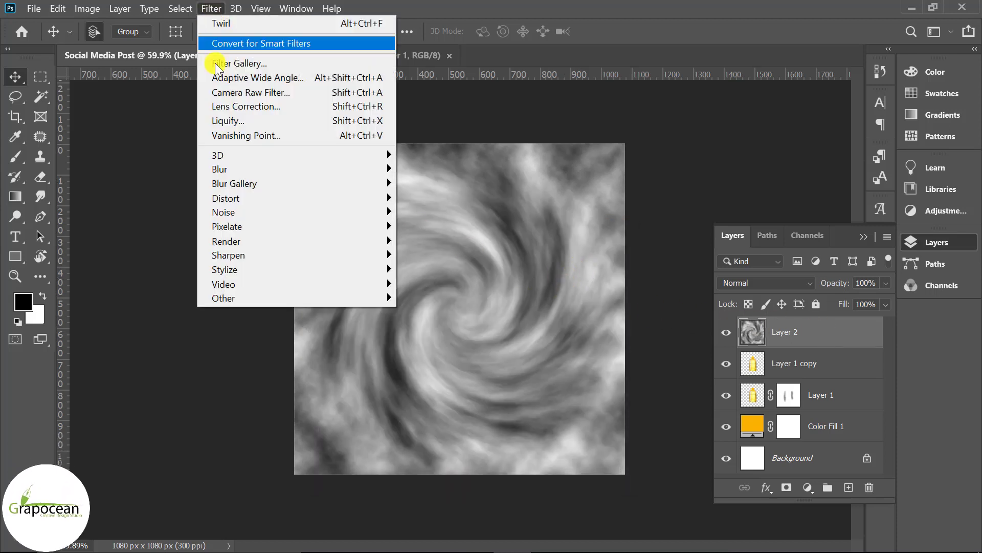
{"action": "mouse_move", "coordinate": [226, 198]}
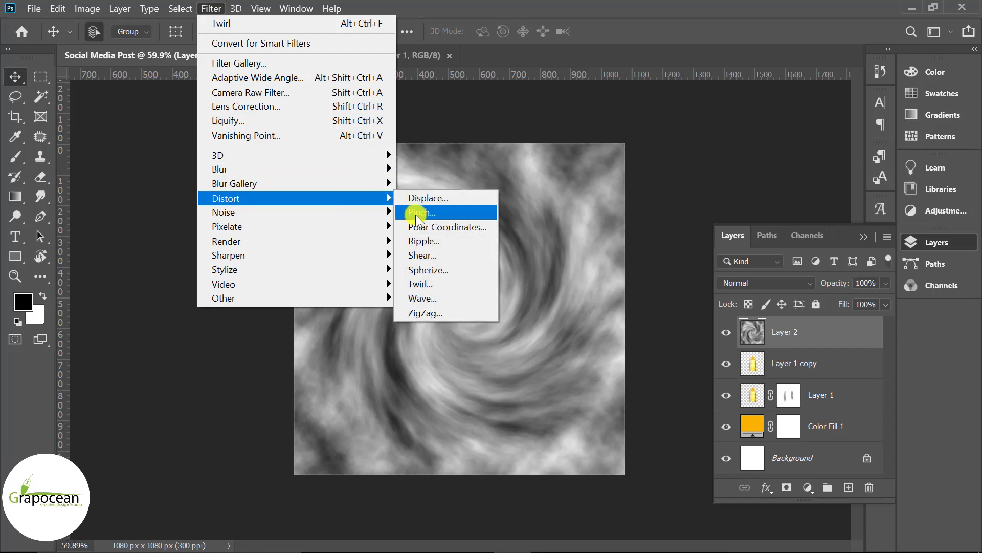
{"action": "left_click", "coordinate": [453, 312]}
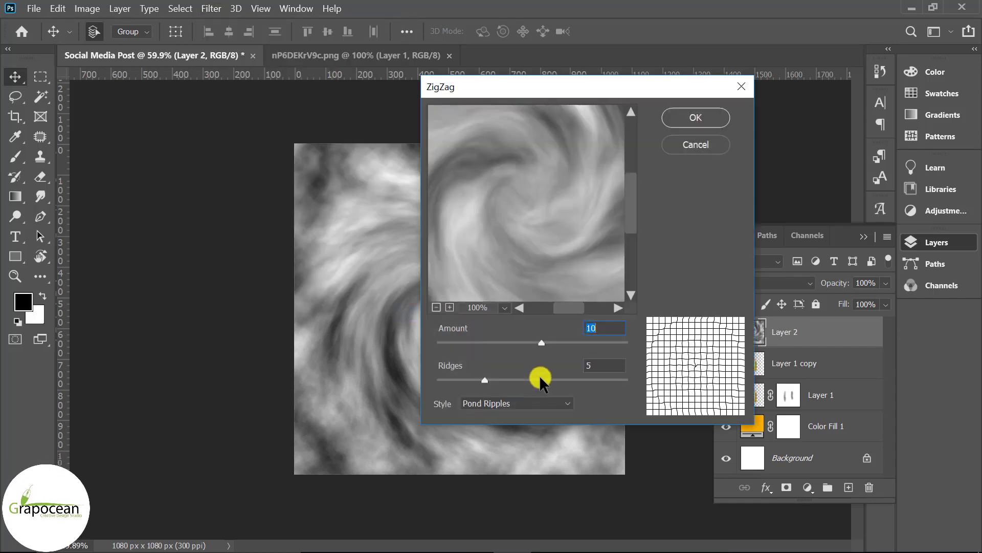
Step: Apply ZigZag to Layer 2 with amount near 100 and more ridges
{"action": "left_click_drag", "start_coordinate": [541, 341], "coordinate": [624, 342]}
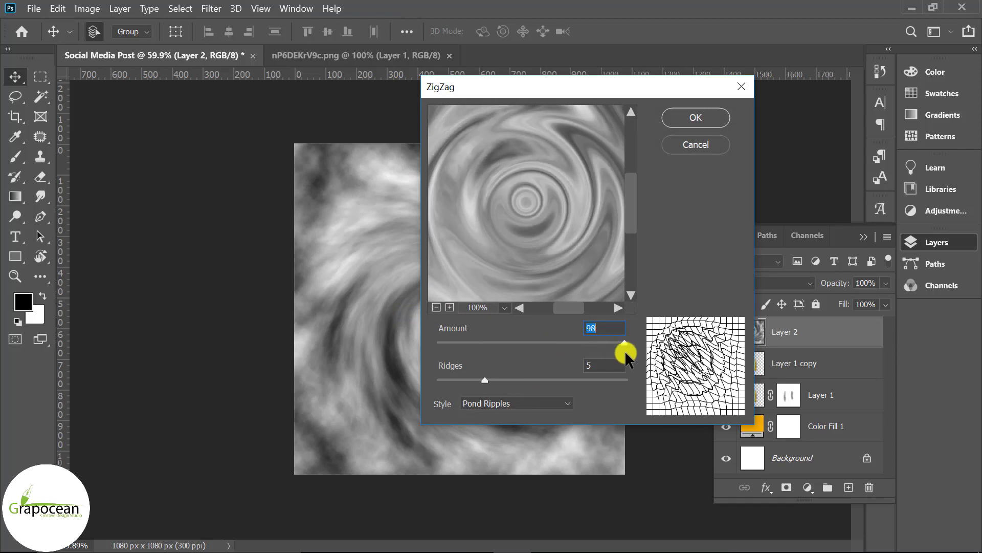
{"action": "mouse_move", "coordinate": [486, 380]}
{"action": "left_mouse_down"}
{"action": "mouse_move", "coordinate": [538, 381]}
{"action": "mouse_move", "coordinate": [528, 384]}
{"action": "left_mouse_up"}
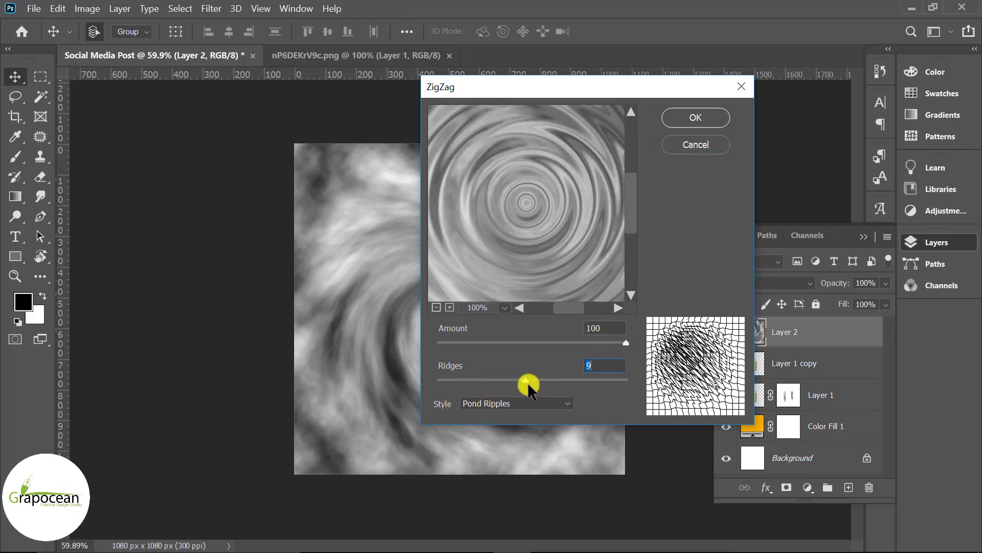
{"action": "left_click", "coordinate": [695, 118]}
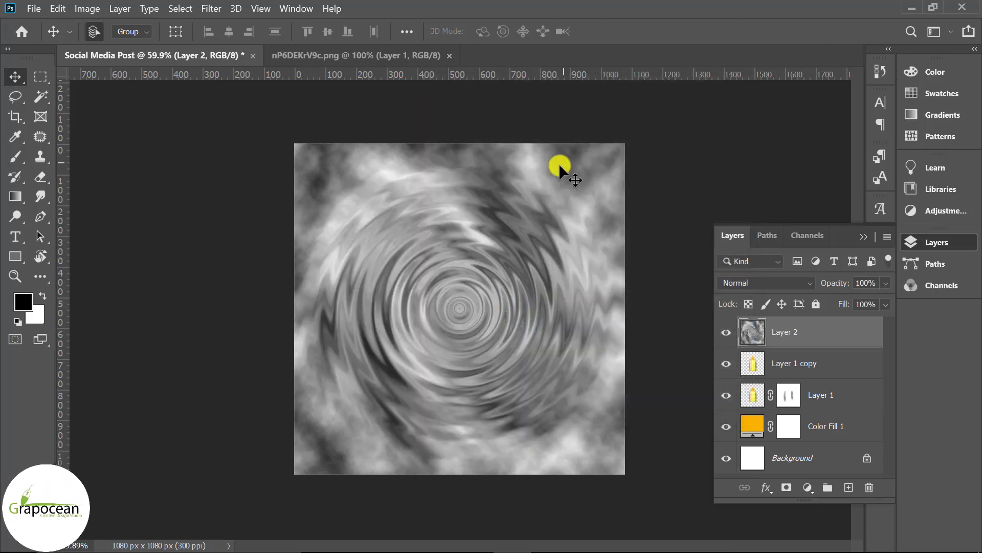
Step: Squash Layer 2 to about 64% height across the lower canvas
{"action": "left_click", "coordinate": [58, 8]}
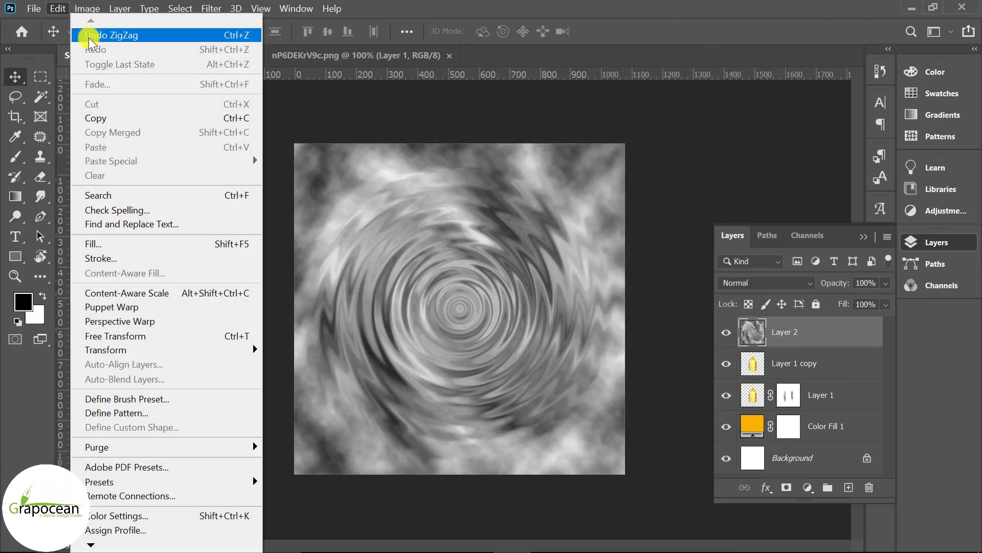
{"action": "left_click", "coordinate": [115, 336]}
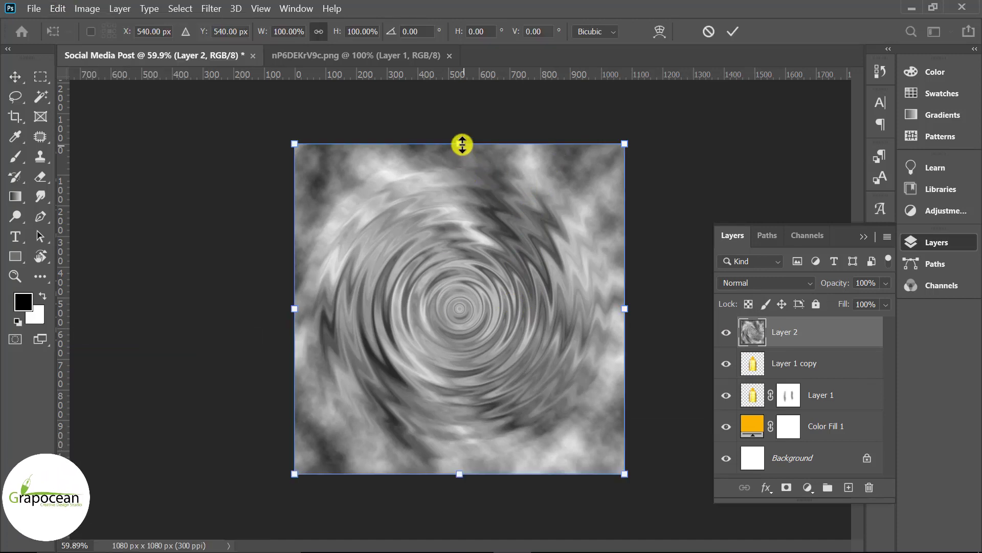
{"action": "left_click_drag", "start_coordinate": [459, 145], "coordinate": [485, 252]}
{"action": "key", "text": "ctrl+z"}
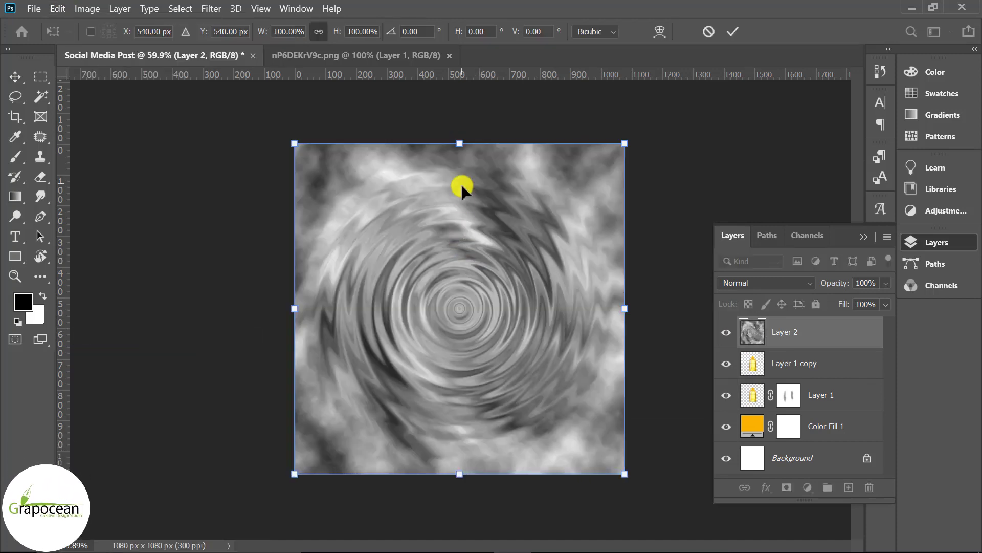
{"action": "mouse_move", "coordinate": [459, 144]}
{"action": "left_mouse_down"}
{"action": "mouse_move", "coordinate": [478, 400]}
{"action": "mouse_move", "coordinate": [467, 404]}
{"action": "mouse_move", "coordinate": [471, 263]}
{"action": "left_mouse_up"}
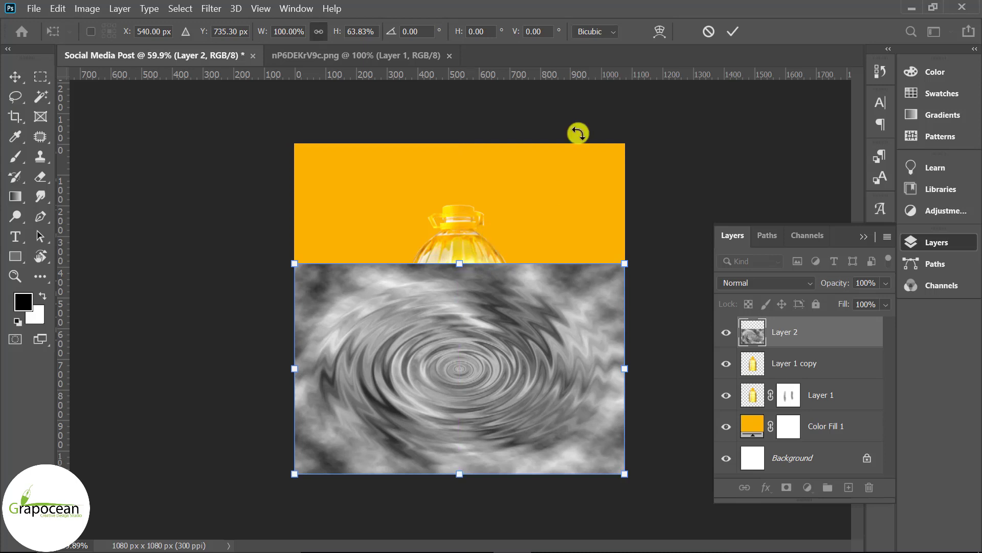
{"action": "left_click", "coordinate": [734, 31]}
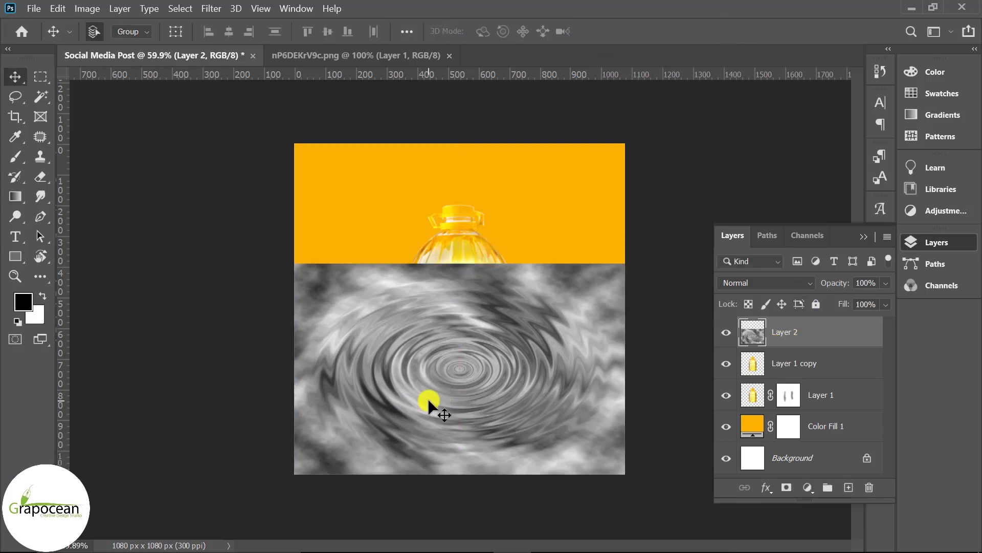
Step: Perspective-transform the ripples into a tapered floor along the bottom beneath the bottle
{"action": "left_click", "coordinate": [59, 9]}
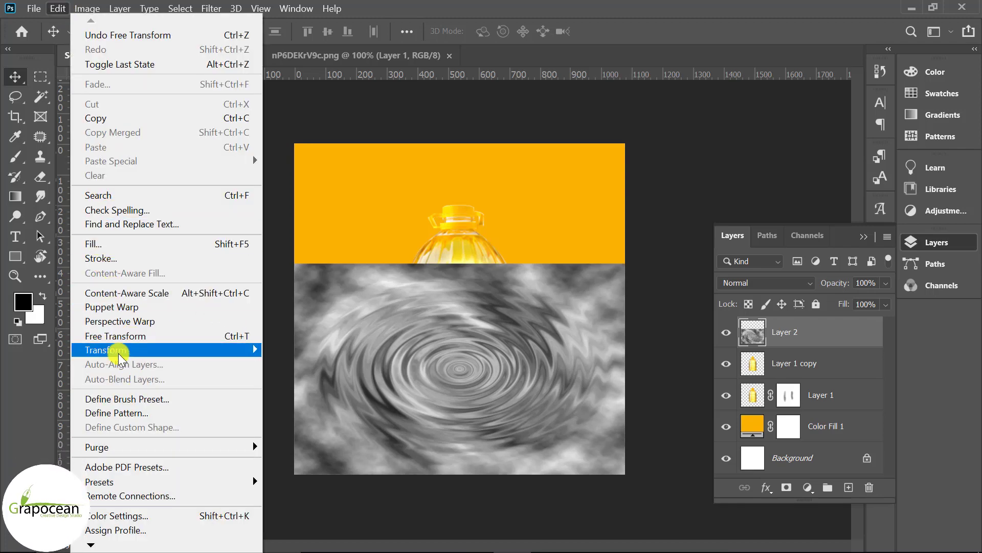
{"action": "left_click", "coordinate": [116, 335]}
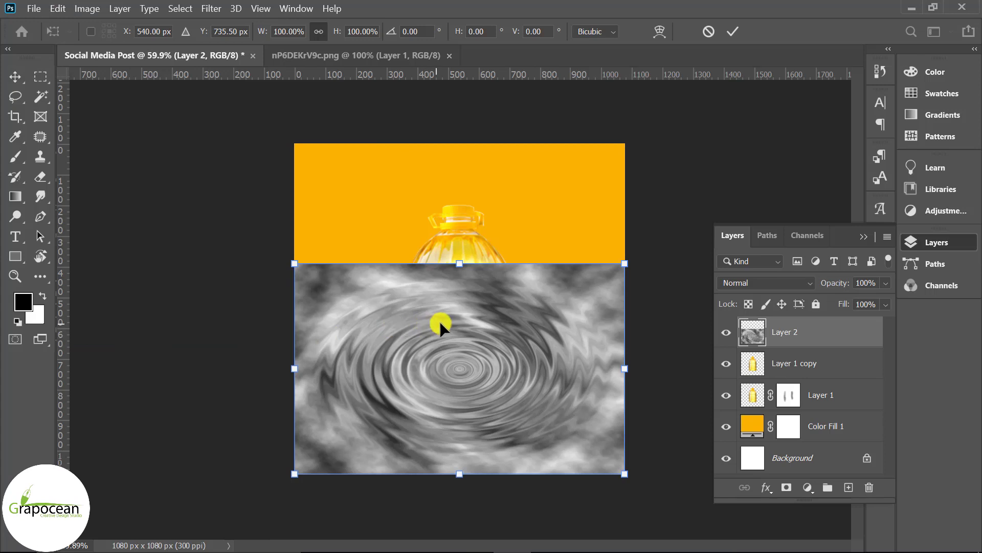
{"action": "mouse_move", "coordinate": [295, 474]}
{"action": "left_mouse_down"}
{"action": "mouse_move", "coordinate": [109, 416]}
{"action": "mouse_move", "coordinate": [36, 381]}
{"action": "left_mouse_up"}
{"action": "mouse_move", "coordinate": [461, 316]}
{"action": "left_mouse_down"}
{"action": "mouse_move", "coordinate": [467, 420]}
{"action": "mouse_move", "coordinate": [493, 410]}
{"action": "left_mouse_up"}
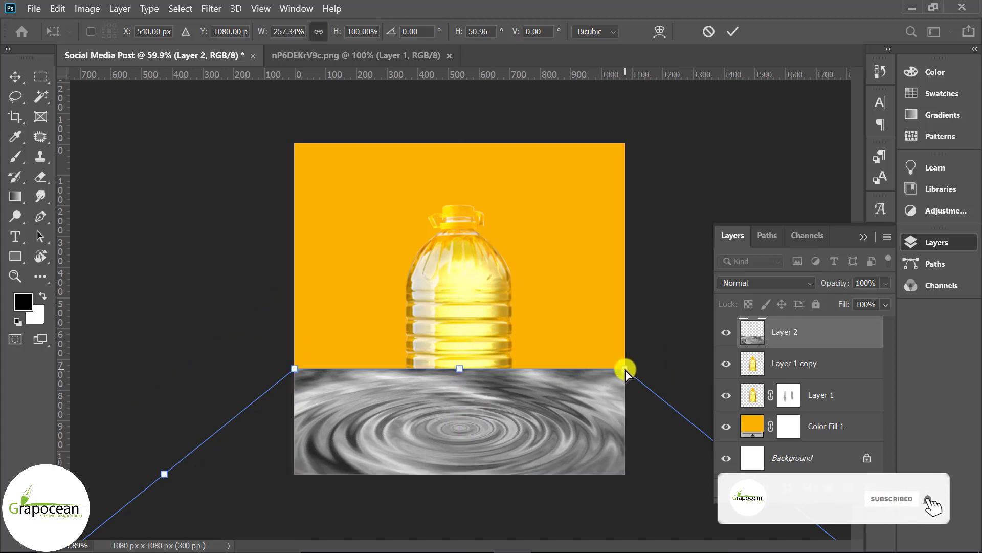
{"action": "left_click_drag", "start_coordinate": [625, 371], "coordinate": [553, 390]}
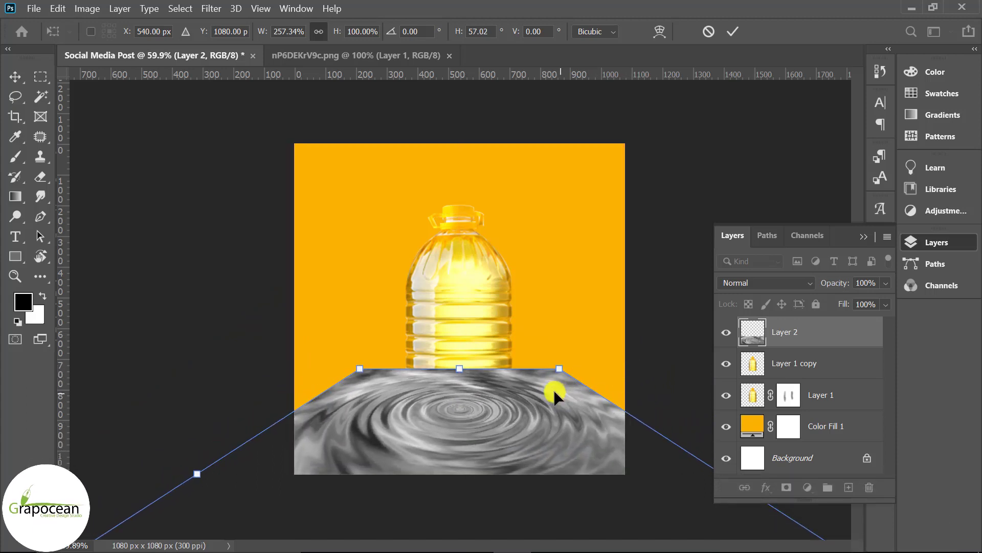
{"action": "left_click", "coordinate": [732, 31]}
{"action": "left_click", "coordinate": [772, 281]}
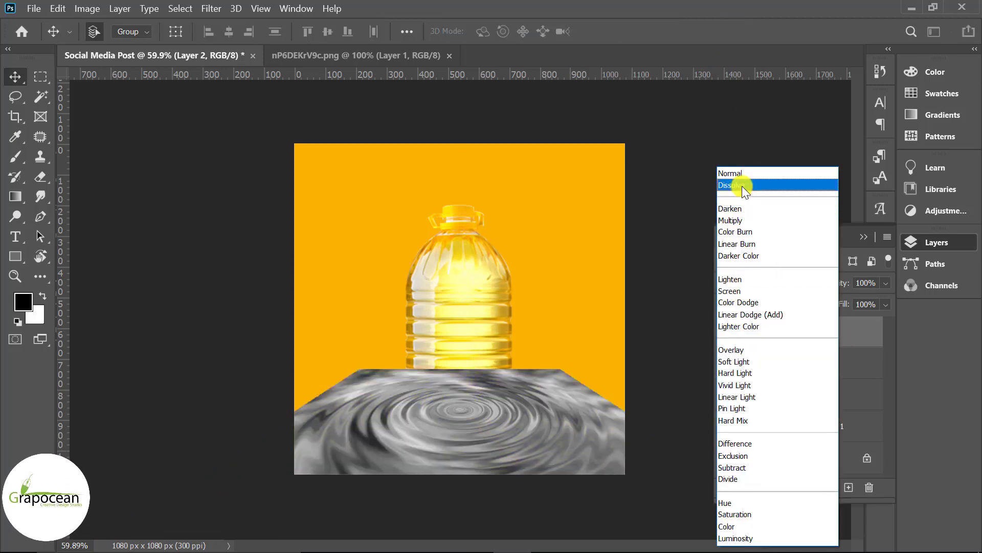
Step: Set Layer 2 to Overlay, move it below the bottle layers and 55 px down
{"action": "left_click", "coordinate": [742, 185]}
{"action": "key", "text": "Down"}
{"action": "key", "text": "Down"}
{"action": "key", "text": "Down"}
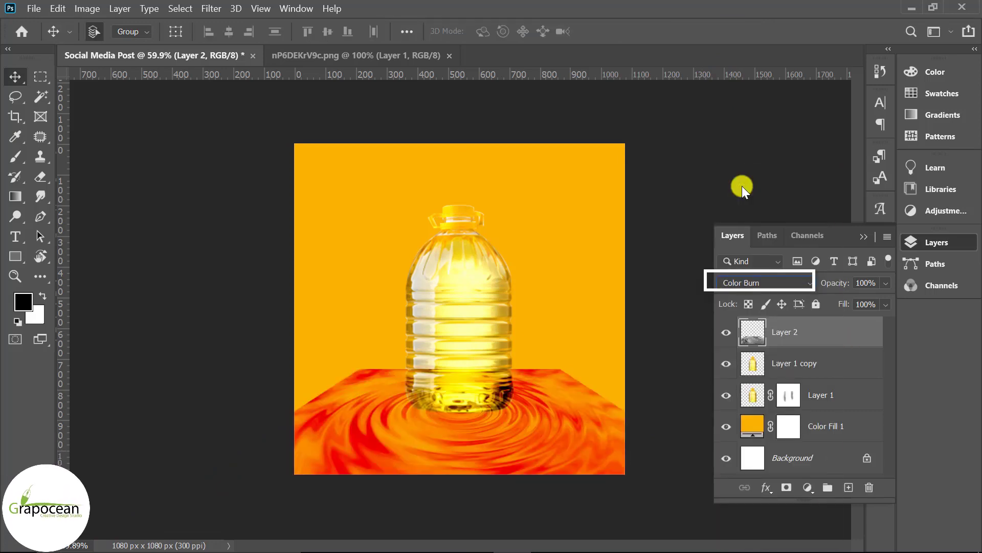
{"action": "key", "text": "Down"}
{"action": "key", "text": "Down"}
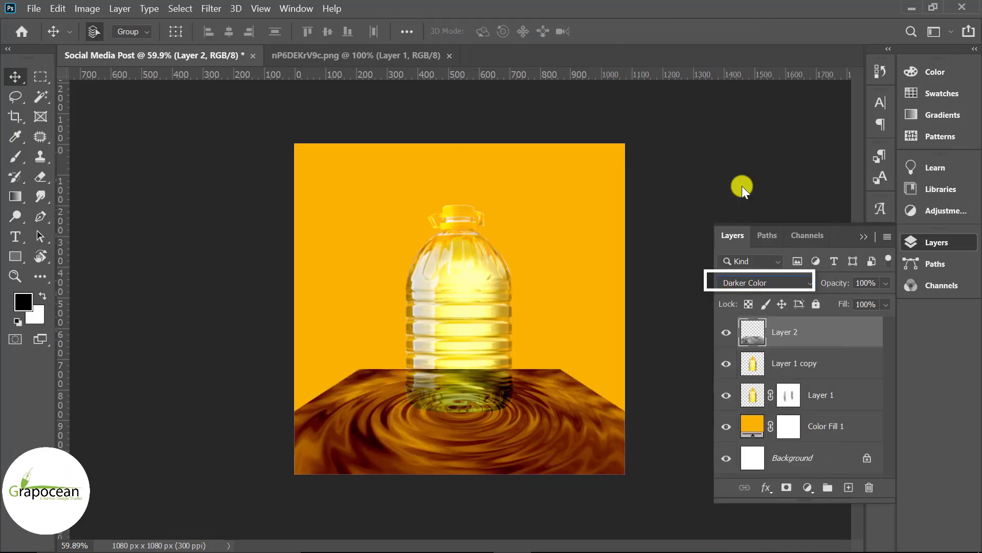
{"action": "key", "text": "Down"}
{"action": "key", "text": "Down"}
{"action": "key", "text": "Down"}
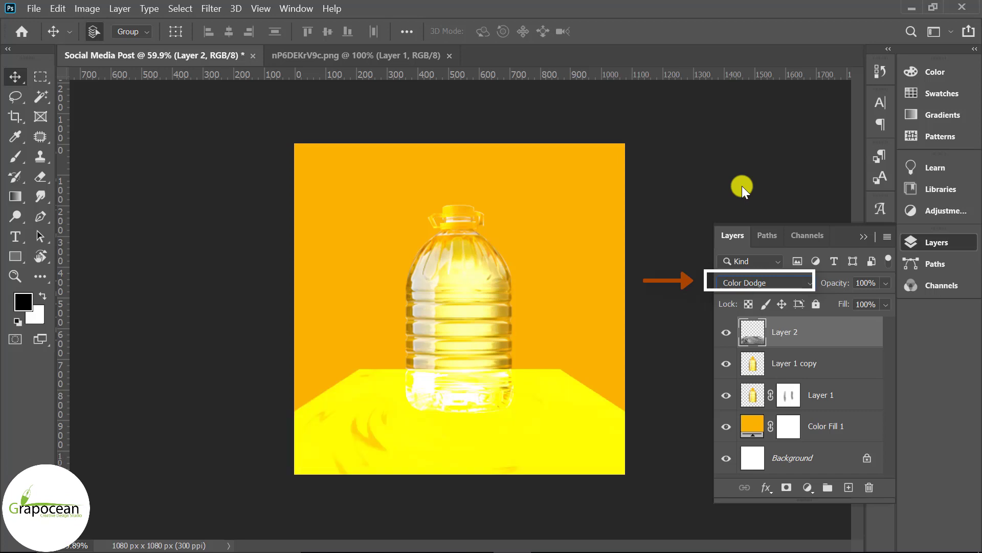
{"action": "key", "text": "Down"}
{"action": "key", "text": "Down"}
{"action": "key", "text": "Down"}
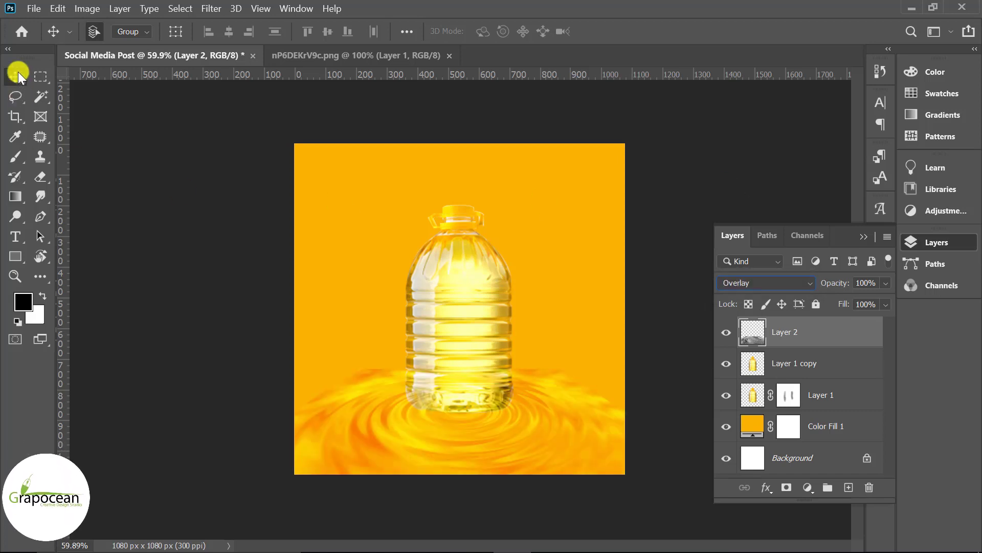
{"action": "key", "text": "ctrl+bracketleft"}
{"action": "key", "text": "ctrl+bracketleft"}
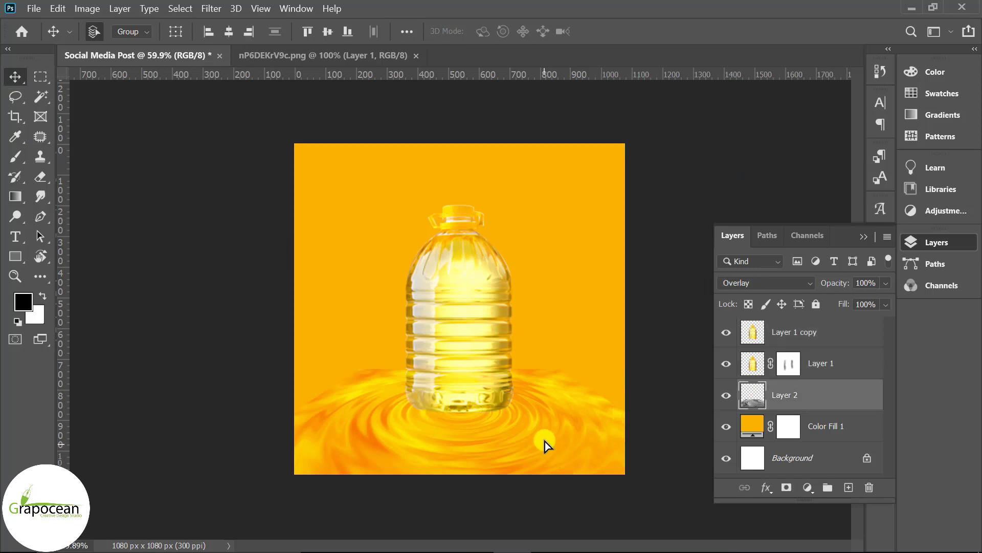
{"action": "left_click_drag", "start_coordinate": [545, 441], "coordinate": [544, 429]}
{"action": "left_click_drag", "start_coordinate": [544, 429], "coordinate": [546, 430]}
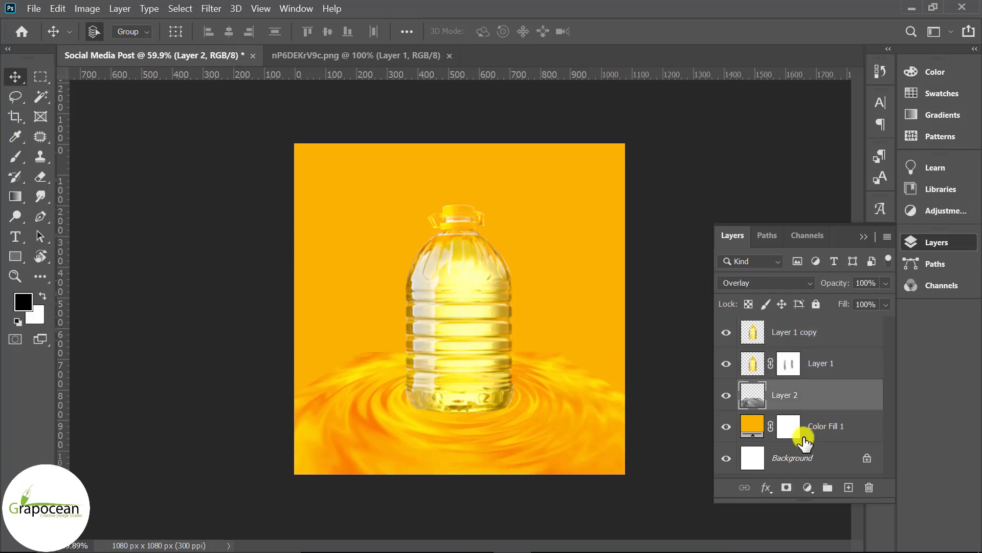
Step: Mask Layer 2 and paint out both ripple sides with an 800 px, 100% brush
{"action": "left_click", "coordinate": [787, 487]}
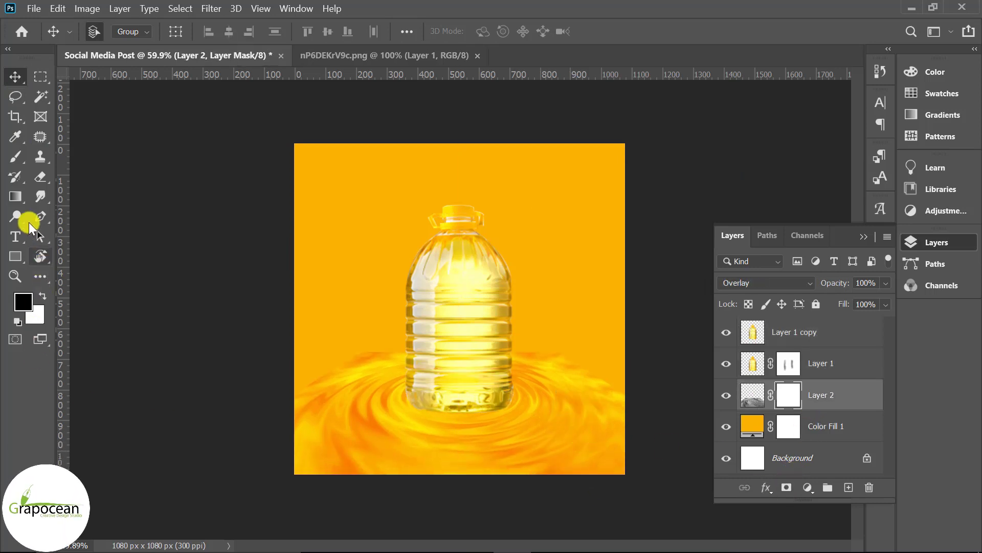
{"action": "left_click", "coordinate": [14, 166]}
{"action": "left_click", "coordinate": [102, 152]}
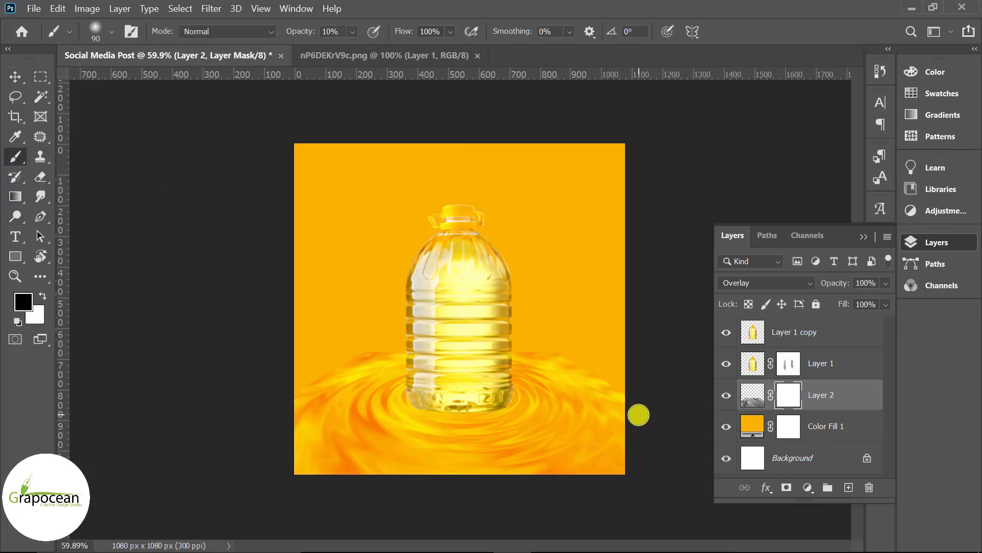
{"action": "key", "text": "bracketright"}
{"action": "key", "text": "bracketright"}
{"action": "key", "text": "bracketright"}
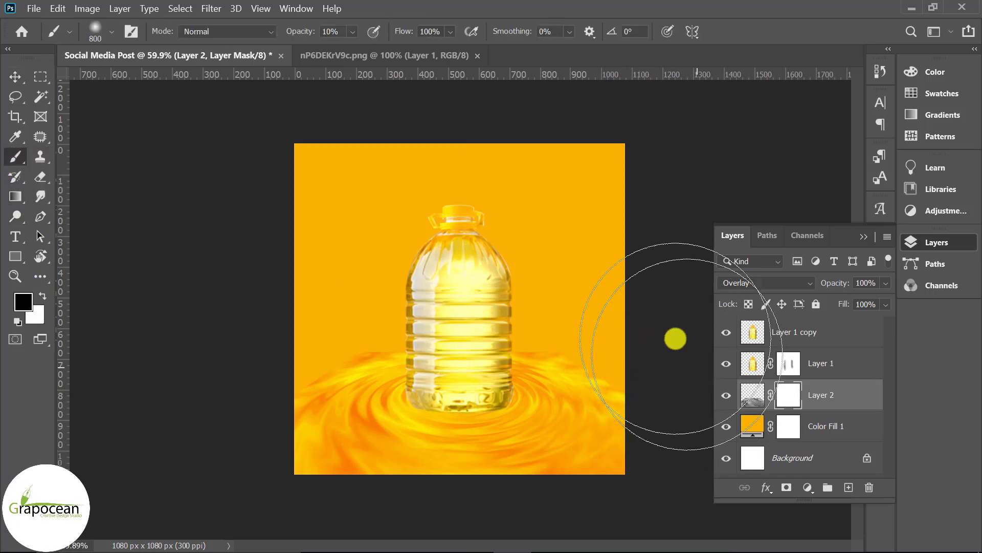
{"action": "scroll", "coordinate": [635, 353], "scroll_direction": "down", "scroll_amount": 2}
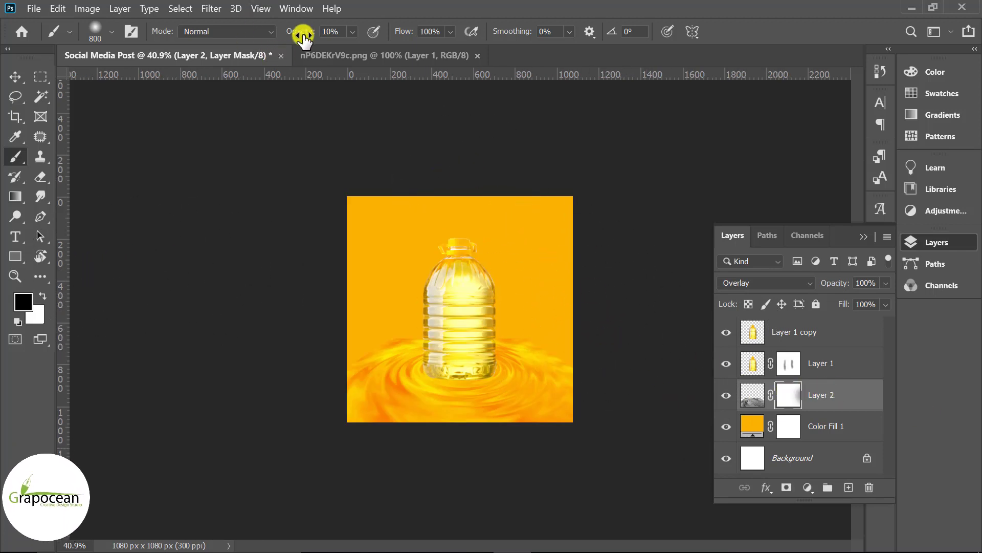
{"action": "left_click_drag", "start_coordinate": [303, 33], "coordinate": [358, 33]}
{"action": "left_click_drag", "start_coordinate": [658, 213], "coordinate": [586, 281]}
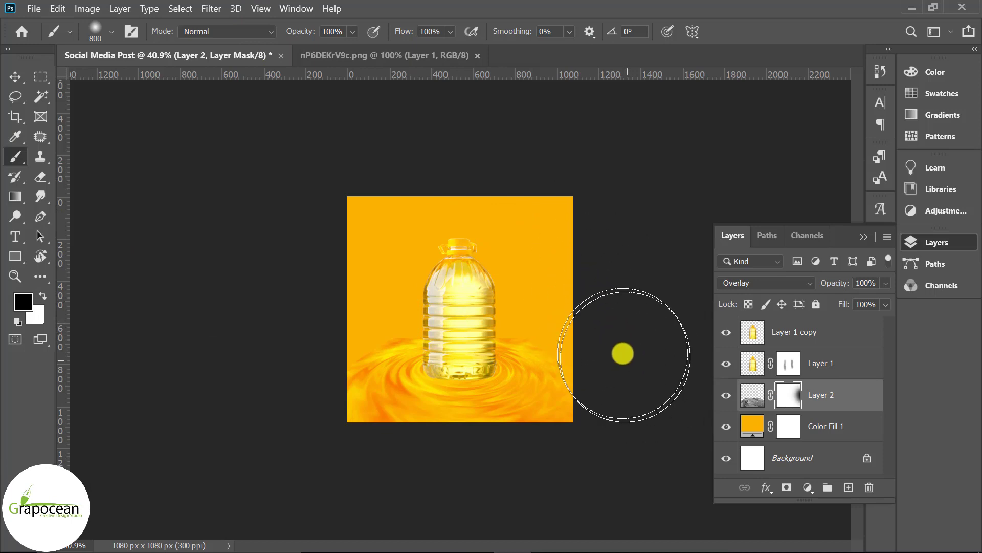
{"action": "left_click_drag", "start_coordinate": [294, 313], "coordinate": [401, 279]}
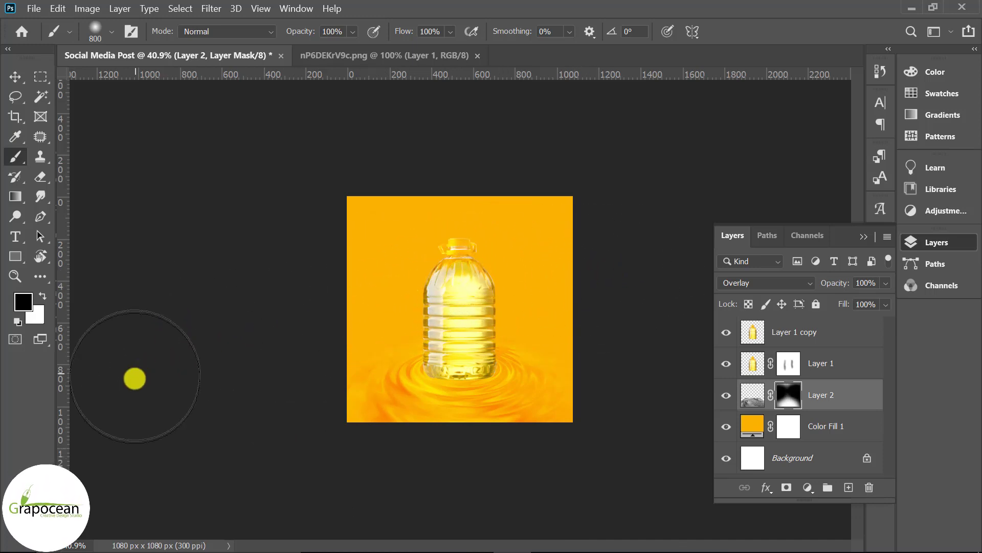
Step: Fit the canvas in view and target the water layer's pixels instead of its mask
{"action": "key", "text": "v"}
{"action": "key", "text": "ctrl+0"}
{"action": "key", "text": "ctrl+2"}
Step: Duplicate the water layer and add a new empty layer above the copy
{"action": "key", "text": "ctrl+j"}
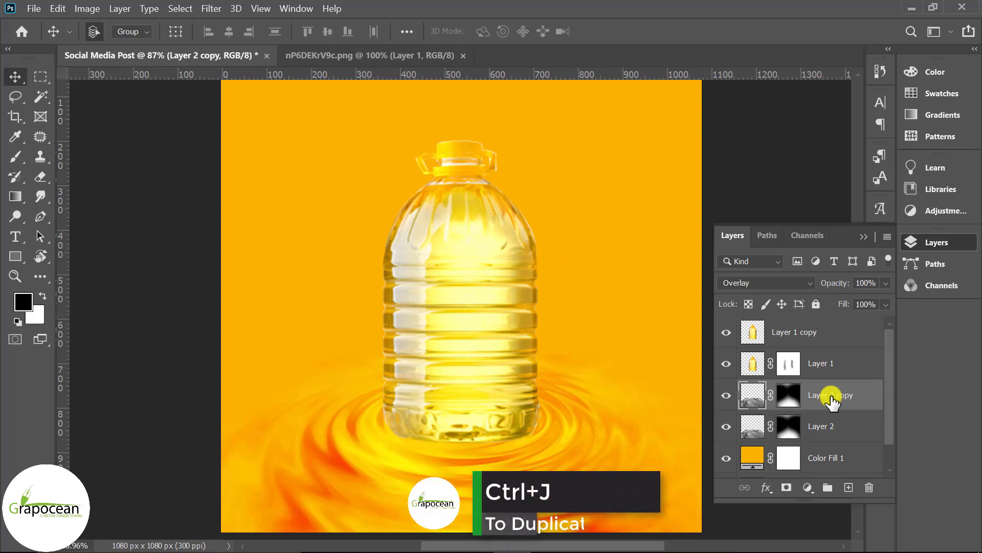
{"action": "scroll", "coordinate": [563, 410], "scroll_direction": "down", "scroll_amount": 5}
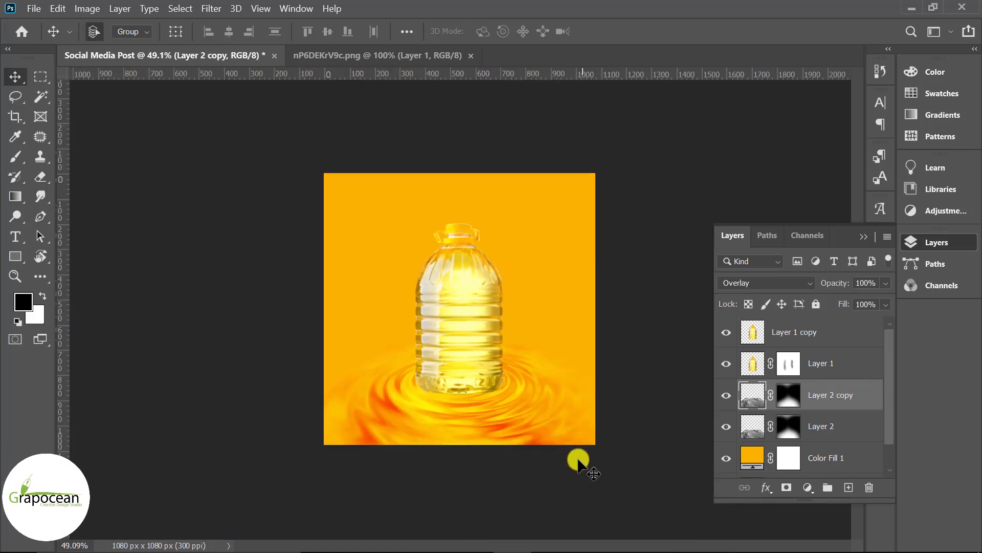
{"action": "left_click", "coordinate": [858, 487]}
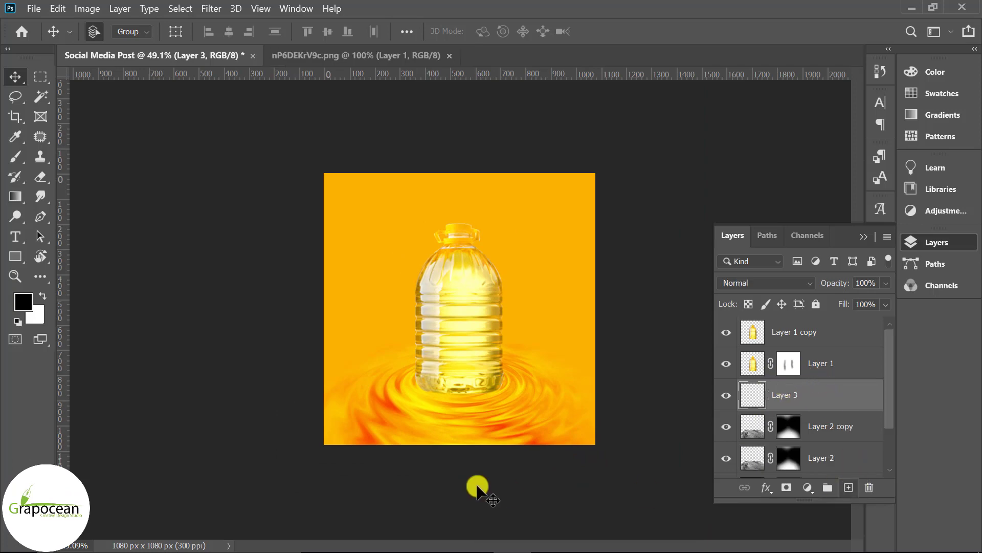
{"action": "scroll", "coordinate": [477, 473], "scroll_direction": "up", "scroll_amount": 5}
Step: Set up a soft Brush of about 80 px at 15% opacity
{"action": "left_click", "coordinate": [26, 166]}
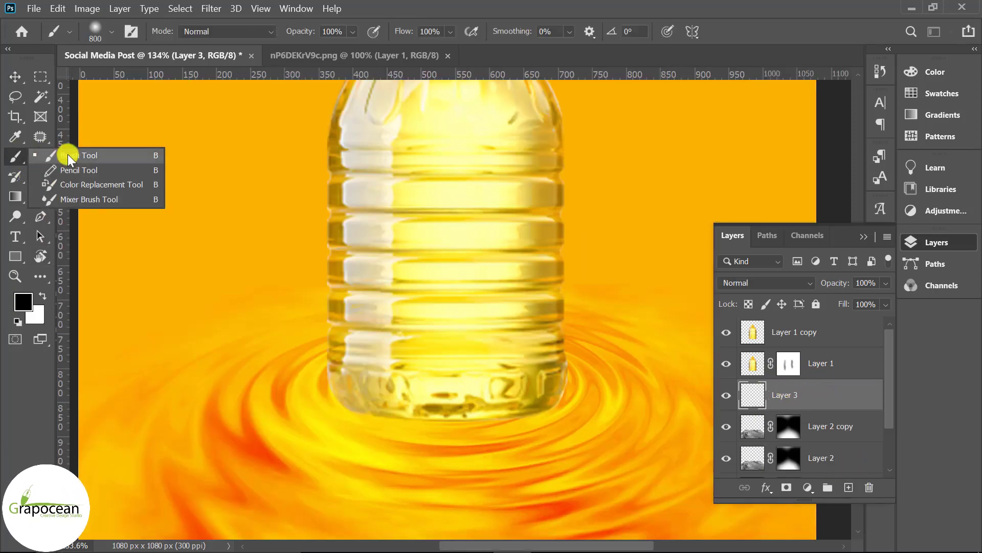
{"action": "left_click", "coordinate": [120, 149]}
{"action": "key", "text": "bracketleft"}
{"action": "key", "text": "bracketleft"}
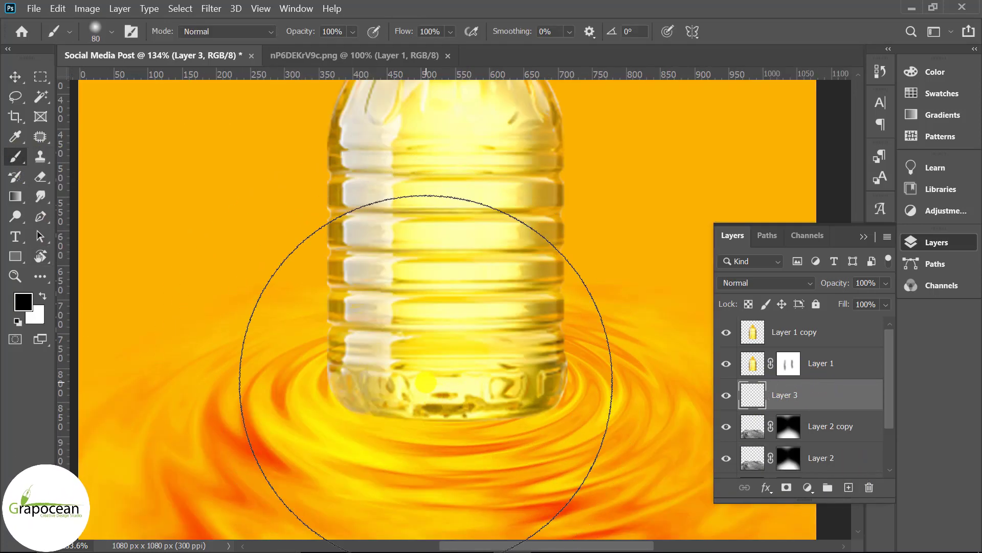
{"action": "key", "text": "ctrl+z"}
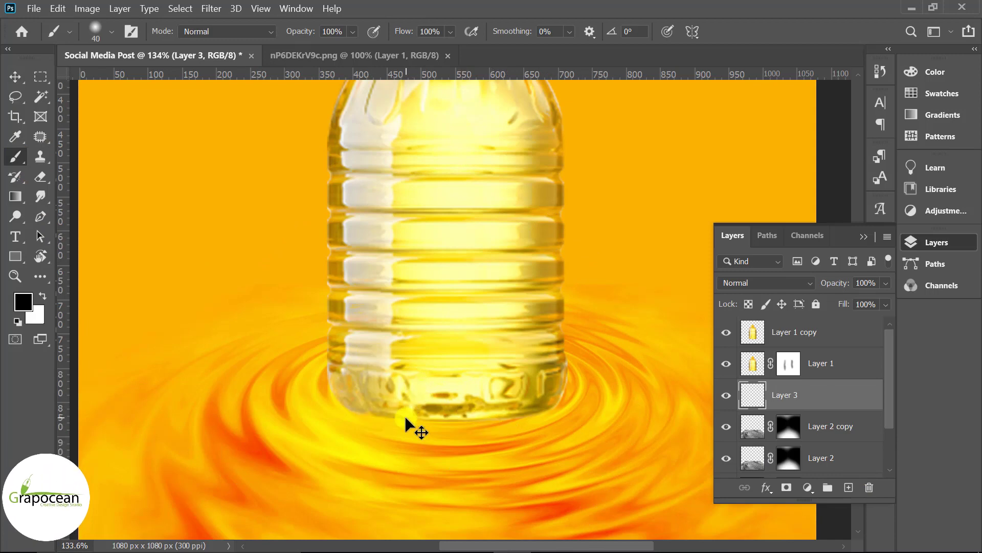
{"action": "right_click", "coordinate": [412, 420], "text": "alt"}
{"action": "left_click_drag", "start_coordinate": [304, 31], "coordinate": [275, 35]}
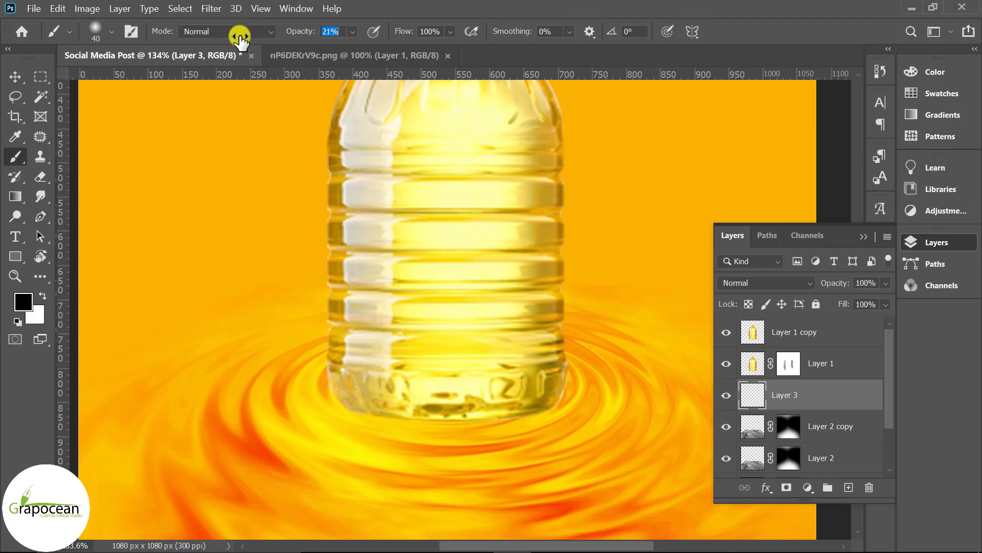
Step: Paint faint shading along the bottle's base, enlarging the brush for broader strokes
{"action": "mouse_move", "coordinate": [351, 417]}
{"action": "left_mouse_down"}
{"action": "mouse_move", "coordinate": [412, 405]}
{"action": "mouse_move", "coordinate": [374, 410]}
{"action": "left_mouse_up"}
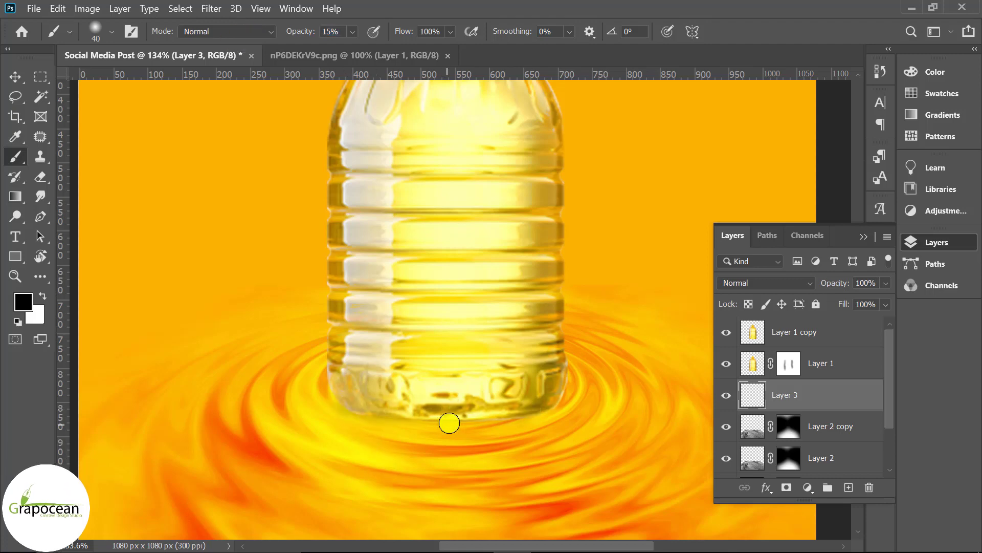
{"action": "key", "text": "bracketright"}
{"action": "key", "text": "bracketright"}
{"action": "key", "text": "bracketright"}
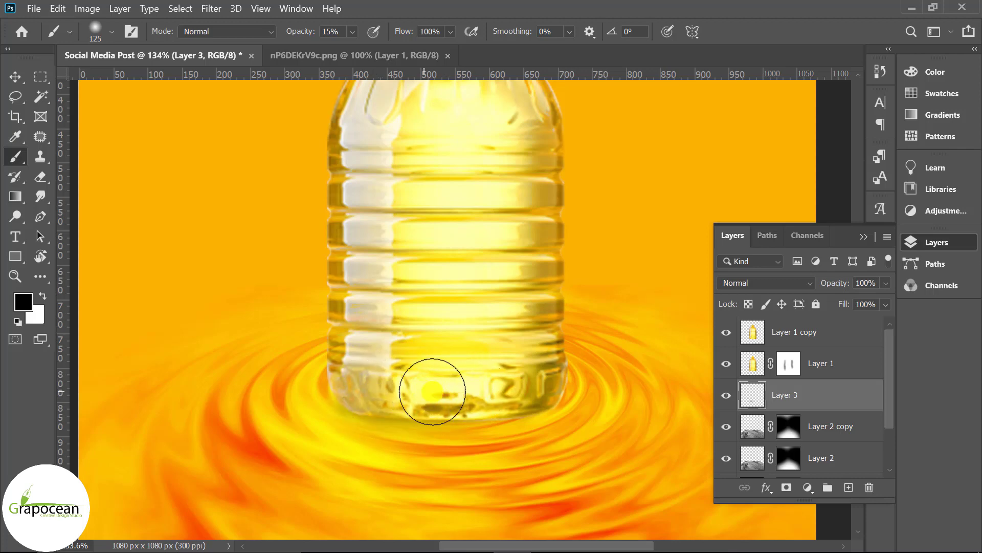
{"action": "left_click_drag", "start_coordinate": [432, 391], "coordinate": [554, 378]}
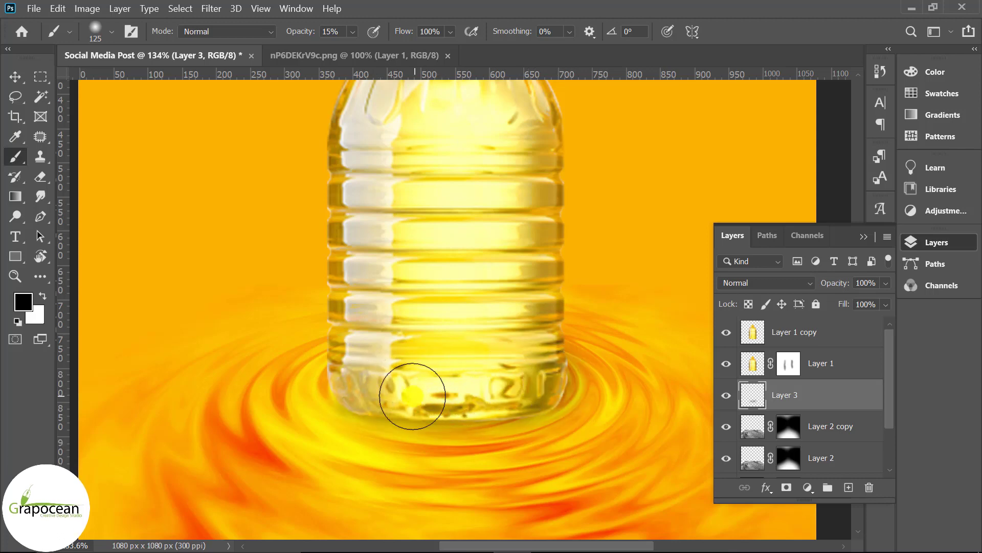
{"action": "left_click_drag", "start_coordinate": [367, 391], "coordinate": [351, 390]}
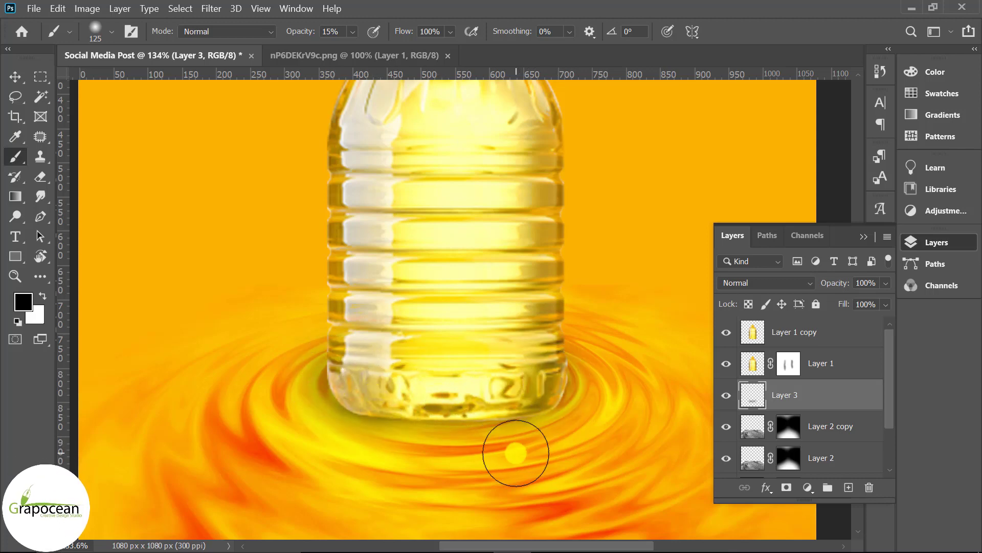
{"action": "scroll", "coordinate": [520, 450], "scroll_direction": "down", "scroll_amount": 3}
{"action": "scroll", "coordinate": [605, 482], "scroll_direction": "down", "scroll_amount": 2}
{"action": "scroll", "coordinate": [528, 438], "scroll_direction": "up", "scroll_amount": 1}
{"action": "scroll", "coordinate": [505, 428], "scroll_direction": "up", "scroll_amount": 3}
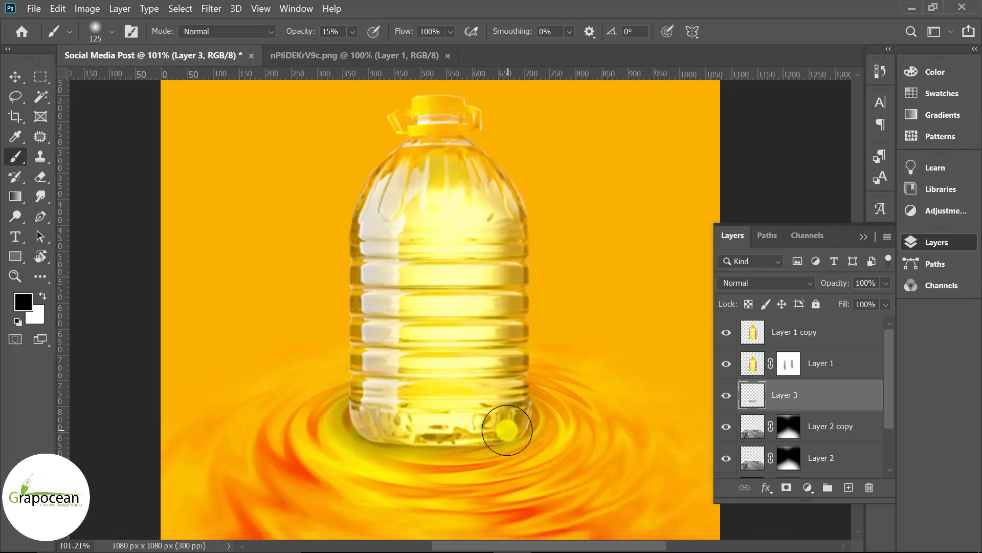
Step: Open the Camera Raw Filter on the Layer 1 copy bottle layer
{"action": "left_click", "coordinate": [840, 333]}
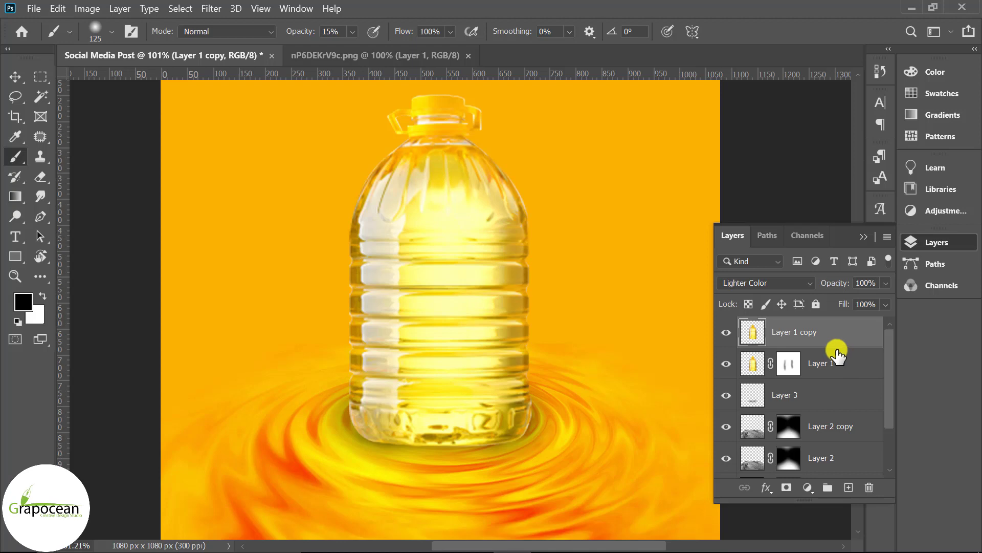
{"action": "left_click", "coordinate": [211, 9]}
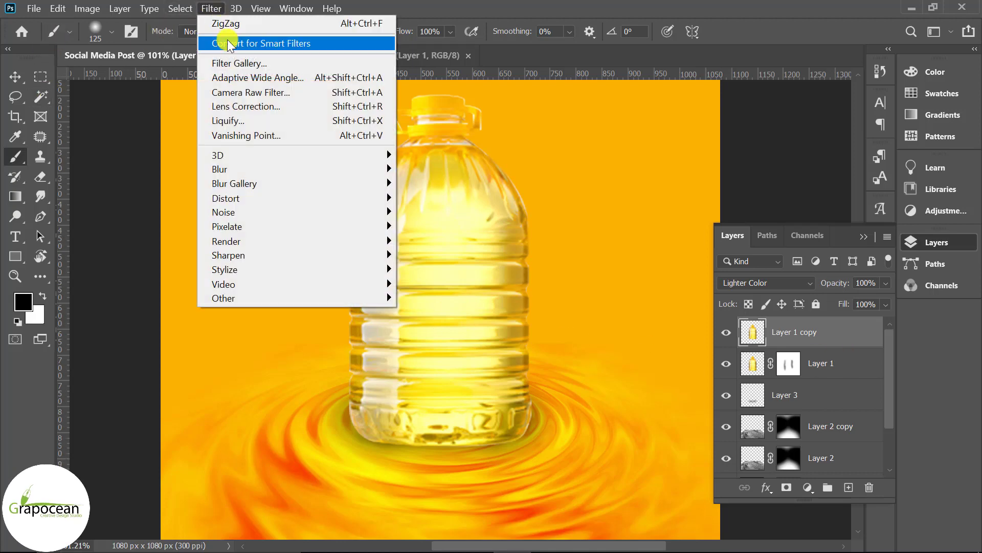
{"action": "left_click", "coordinate": [256, 92]}
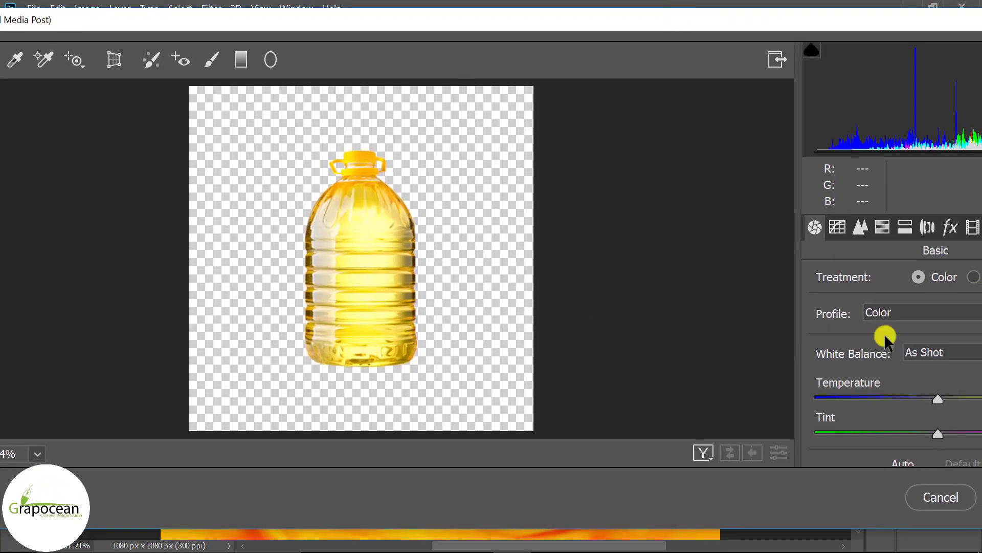
{"action": "scroll", "coordinate": [911, 368], "scroll_direction": "down", "scroll_amount": 3}
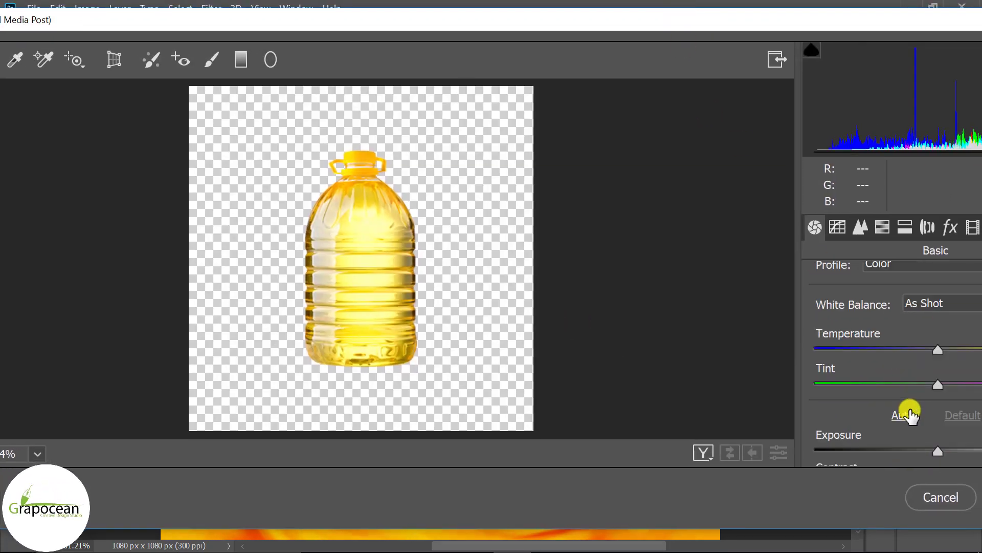
{"action": "scroll", "coordinate": [921, 388], "scroll_direction": "down", "scroll_amount": 3}
Step: Warm the temperature, set Contrast +30, Highlights -38 and Whites -4
{"action": "mouse_move", "coordinate": [943, 302]}
{"action": "left_mouse_down"}
{"action": "mouse_move", "coordinate": [970, 306]}
{"action": "mouse_move", "coordinate": [959, 303]}
{"action": "left_mouse_up"}
{"action": "scroll", "coordinate": [952, 378], "scroll_direction": "down", "scroll_amount": 2}
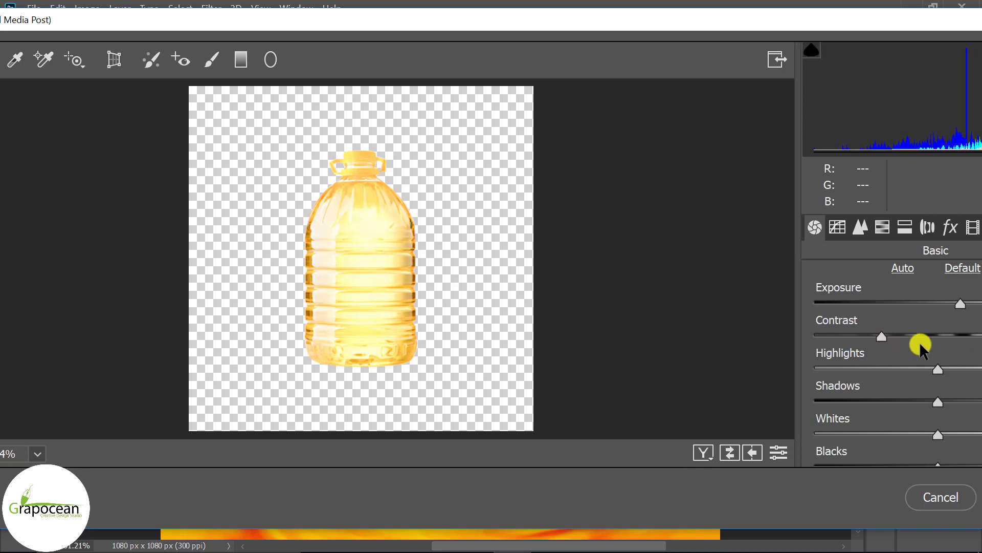
{"action": "left_click_drag", "start_coordinate": [937, 369], "coordinate": [932, 366]}
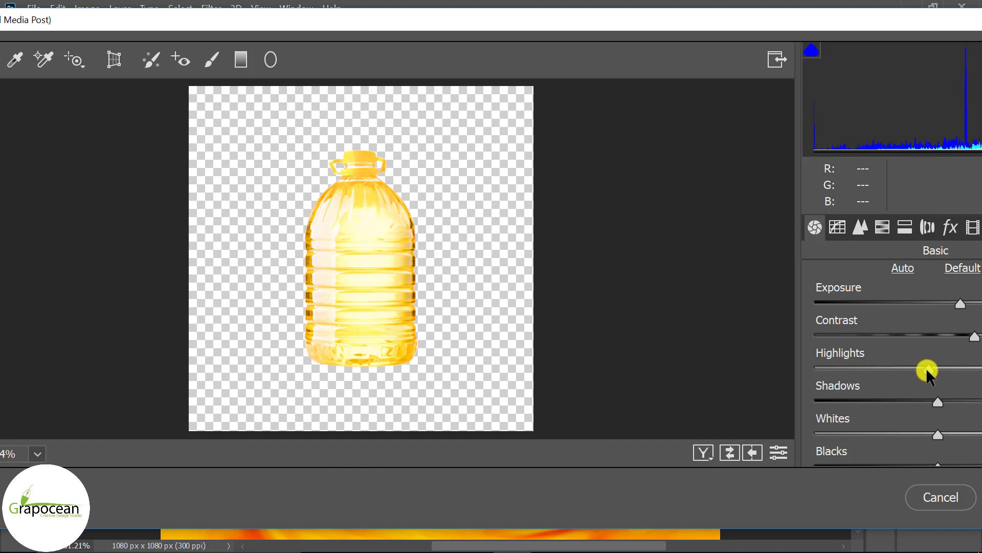
{"action": "left_click_drag", "start_coordinate": [927, 369], "coordinate": [890, 368]}
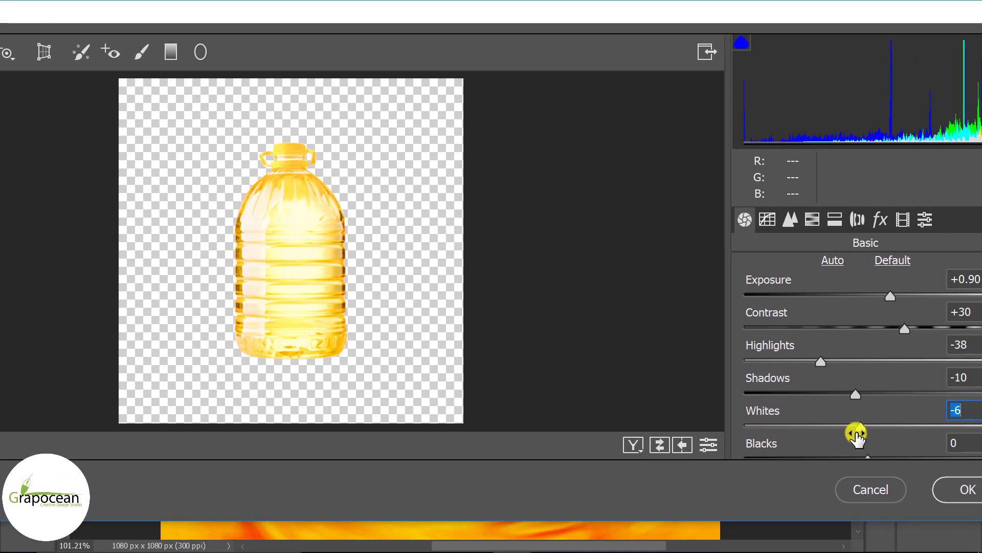
{"action": "left_click_drag", "start_coordinate": [861, 427], "coordinate": [863, 427]}
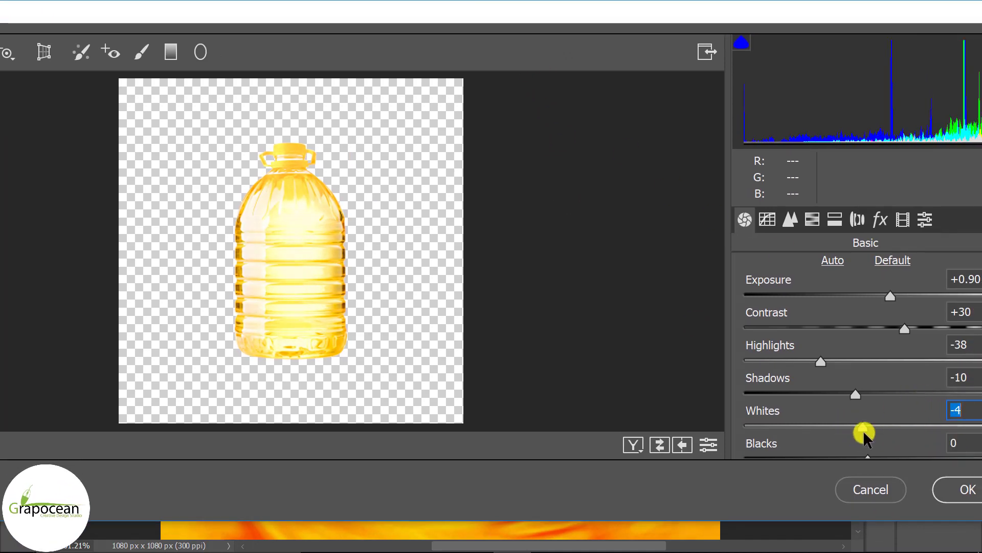
Step: Set Texture +39 and Clarity +8 and apply the Camera Raw adjustments
{"action": "scroll", "coordinate": [873, 407], "scroll_direction": "down", "scroll_amount": 3}
{"action": "mouse_move", "coordinate": [871, 414]}
{"action": "left_mouse_down"}
{"action": "mouse_move", "coordinate": [934, 416]}
{"action": "mouse_move", "coordinate": [853, 412]}
{"action": "mouse_move", "coordinate": [916, 416]}
{"action": "left_mouse_up"}
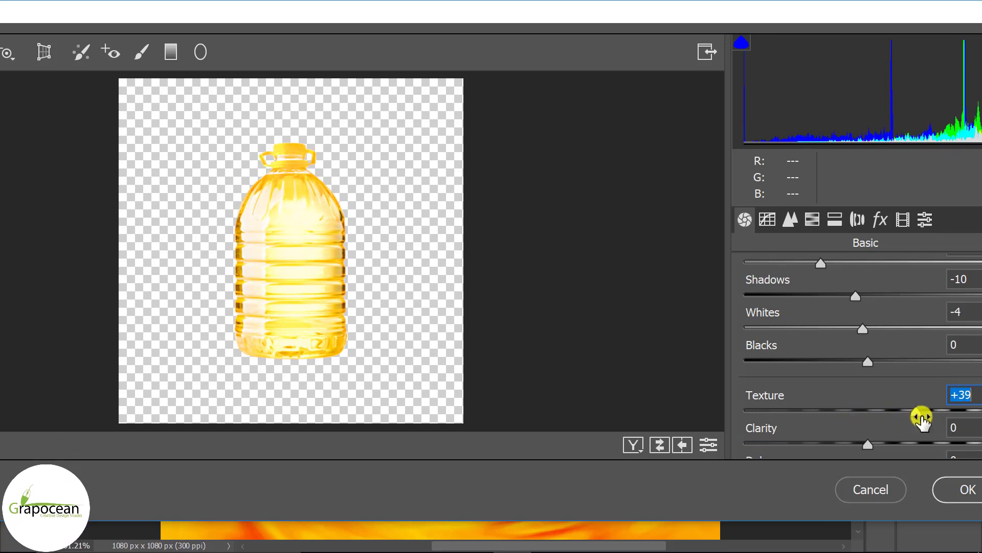
{"action": "scroll", "coordinate": [921, 414], "scroll_direction": "down", "scroll_amount": 1}
{"action": "scroll", "coordinate": [900, 399], "scroll_direction": "down", "scroll_amount": 1}
{"action": "mouse_move", "coordinate": [871, 346]}
{"action": "left_mouse_down"}
{"action": "mouse_move", "coordinate": [951, 349]}
{"action": "mouse_move", "coordinate": [809, 352]}
{"action": "mouse_move", "coordinate": [935, 351]}
{"action": "left_mouse_up"}
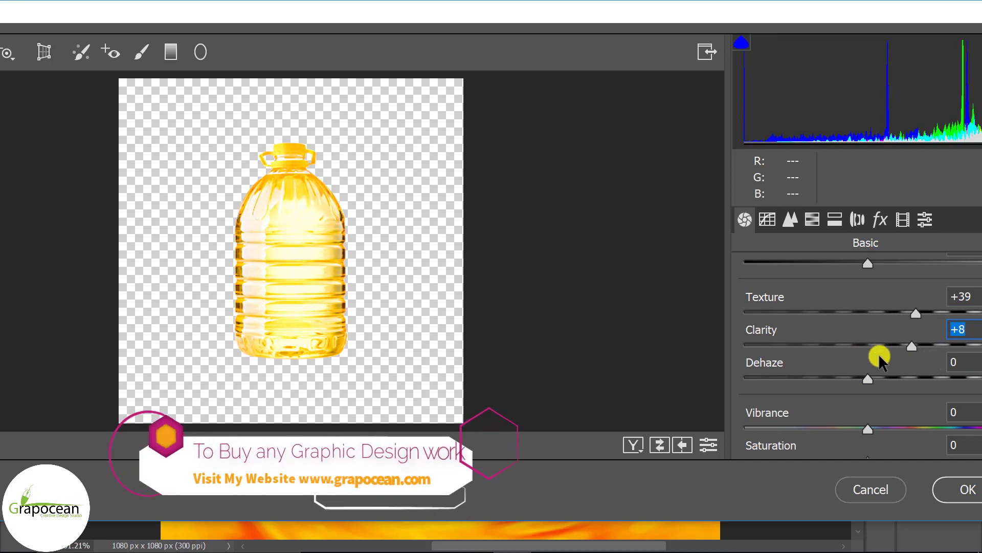
{"action": "left_click", "coordinate": [961, 491]}
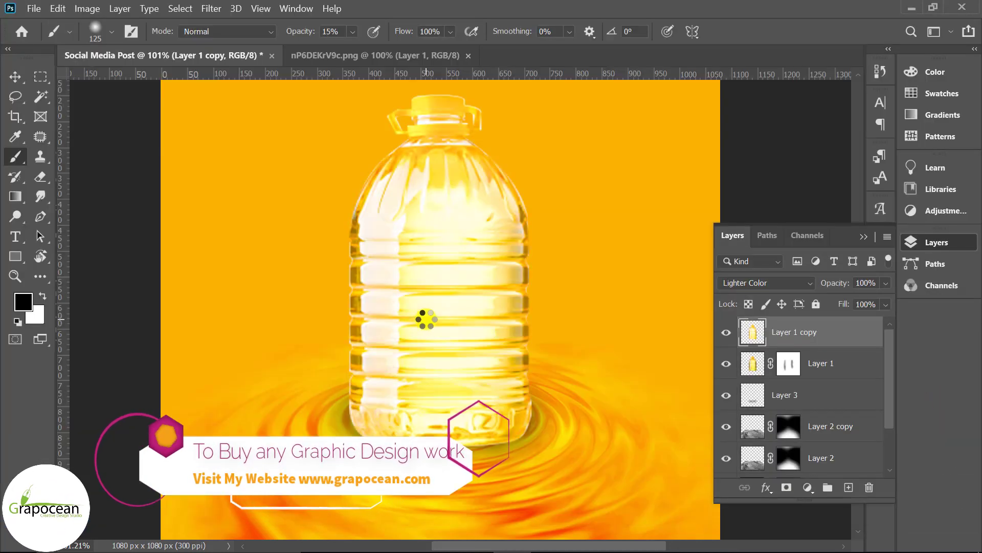
{"action": "scroll", "coordinate": [510, 429], "scroll_direction": "down", "scroll_amount": 3}
{"action": "scroll", "coordinate": [510, 430], "scroll_direction": "down", "scroll_amount": 3}
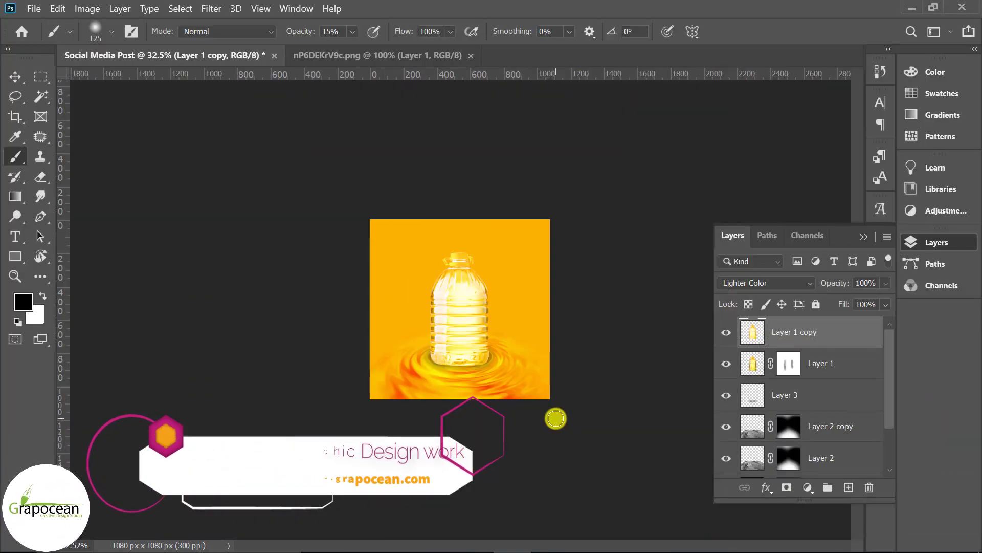
{"action": "scroll", "coordinate": [555, 417], "scroll_direction": "up", "scroll_amount": 3}
{"action": "scroll", "coordinate": [636, 423], "scroll_direction": "up", "scroll_amount": 2}
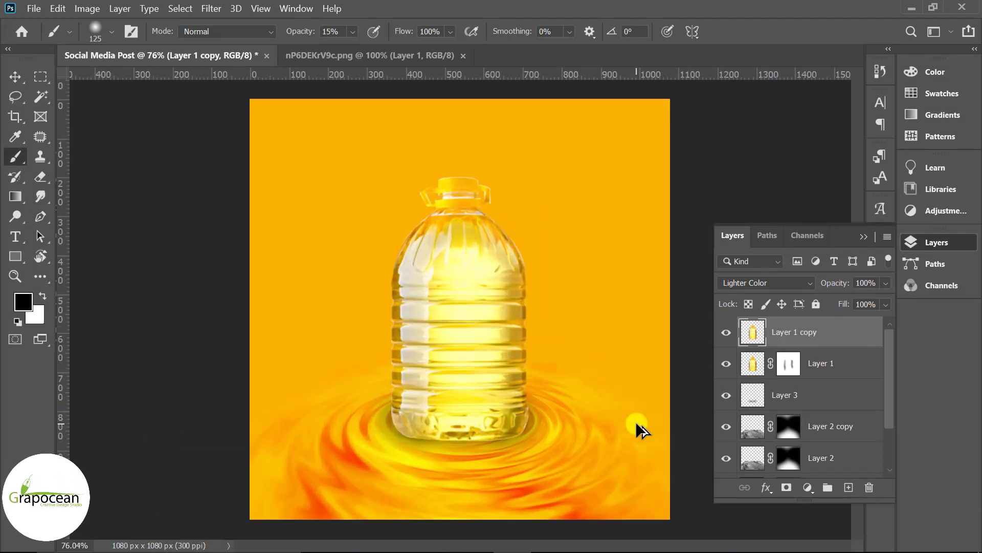
{"action": "key", "text": "v"}
{"action": "key", "text": "ctrl+minus"}
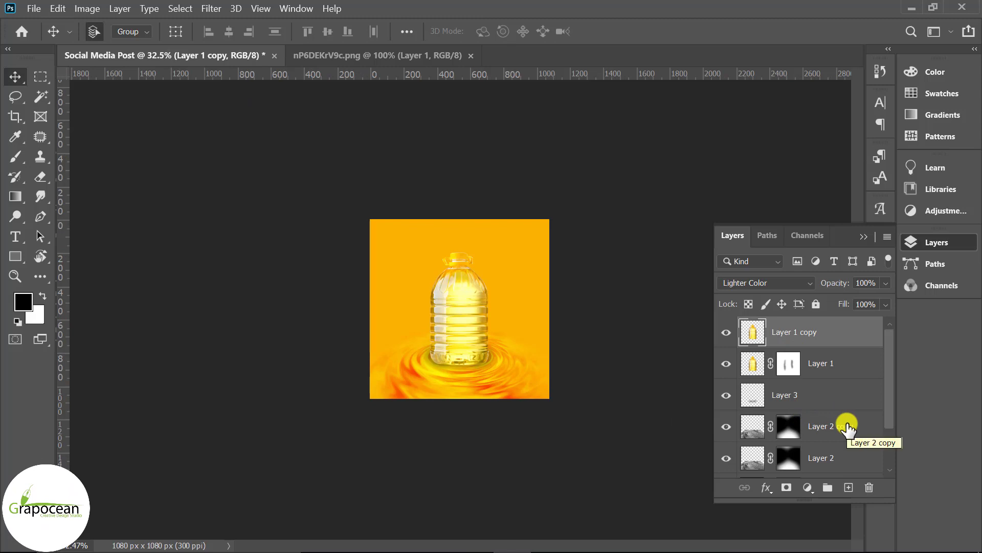
{"action": "scroll", "coordinate": [847, 428], "scroll_direction": "down", "scroll_amount": 1}
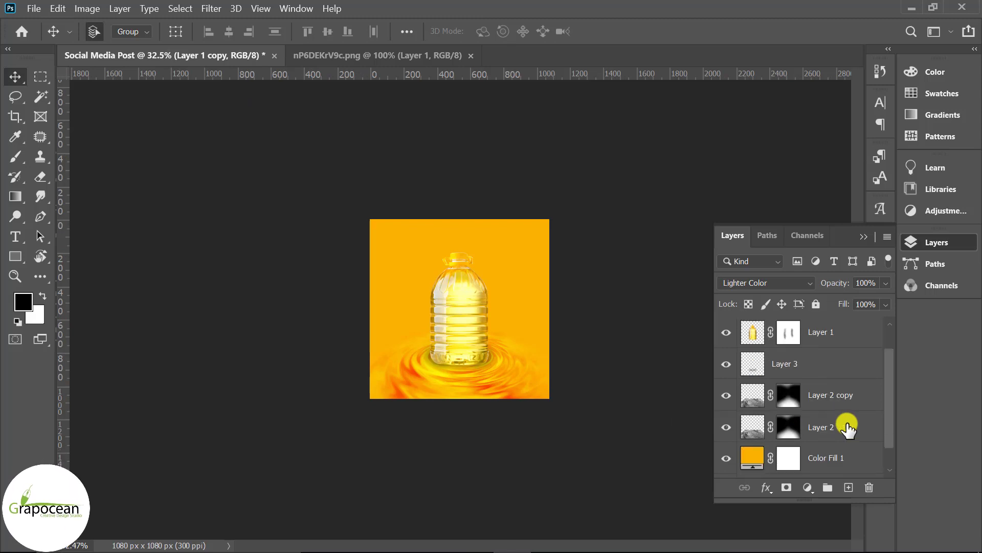
Step: Scale the bottle and ripple layers to about 75% and move them lower
{"action": "left_click", "coordinate": [839, 433], "text": "shift"}
{"action": "key", "text": "ctrl+t"}
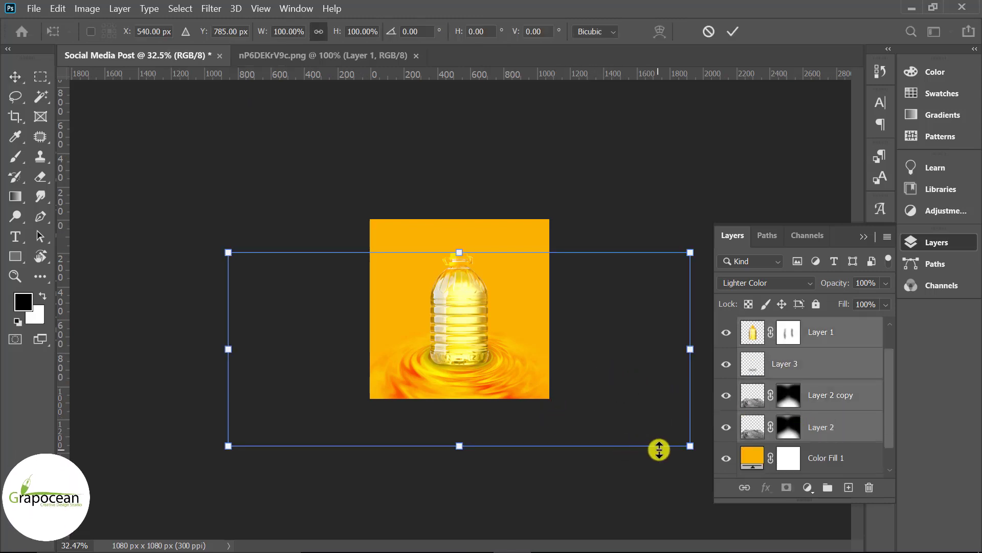
{"action": "left_click_drag", "start_coordinate": [691, 450], "coordinate": [629, 435]}
{"action": "left_click_drag", "start_coordinate": [500, 377], "coordinate": [500, 392]}
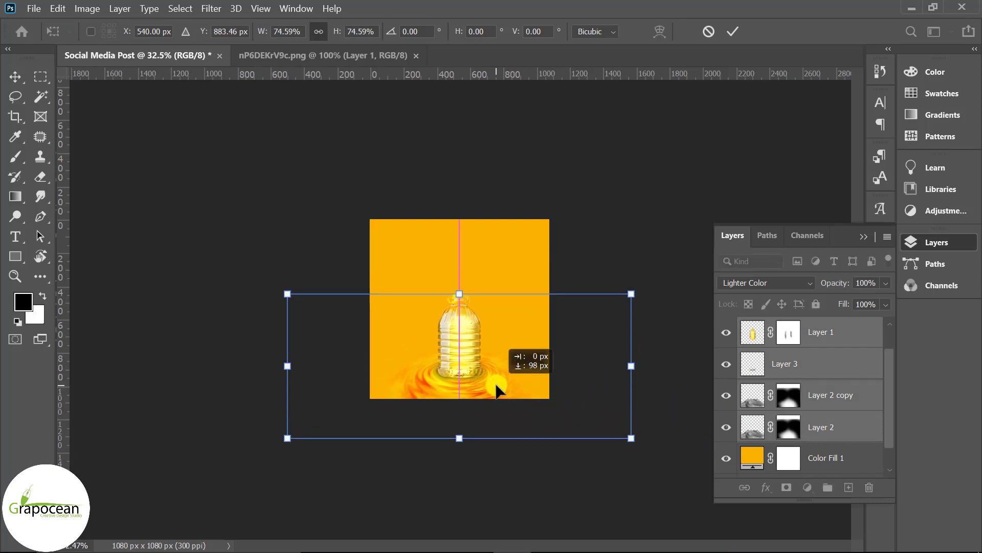
{"action": "left_click", "coordinate": [735, 34]}
Step: Flatten and widen the Layer 2 and Layer 2 copy ripples along the post's bottom
{"action": "left_click", "coordinate": [815, 421]}
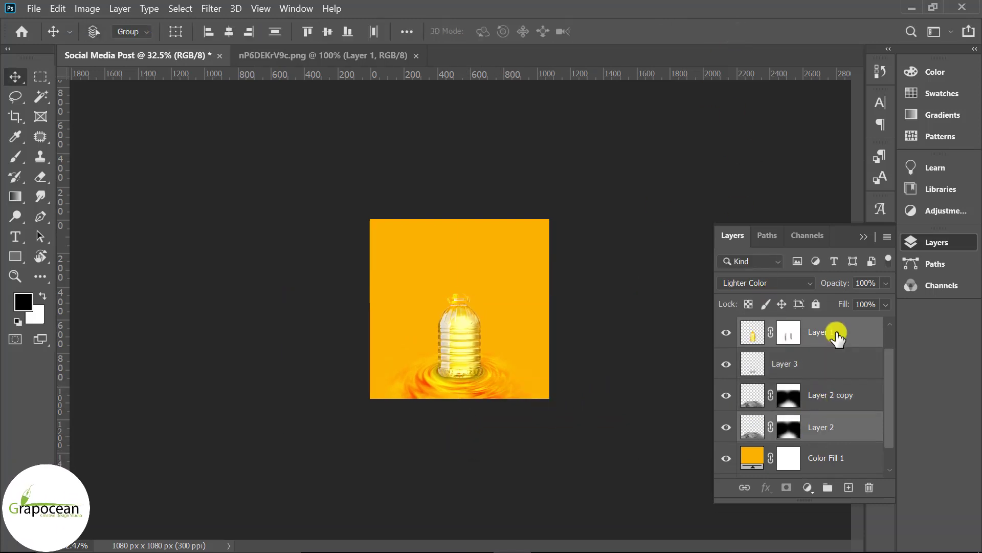
{"action": "left_click", "coordinate": [829, 395], "text": "ctrl"}
{"action": "key", "text": "ctrl+t"}
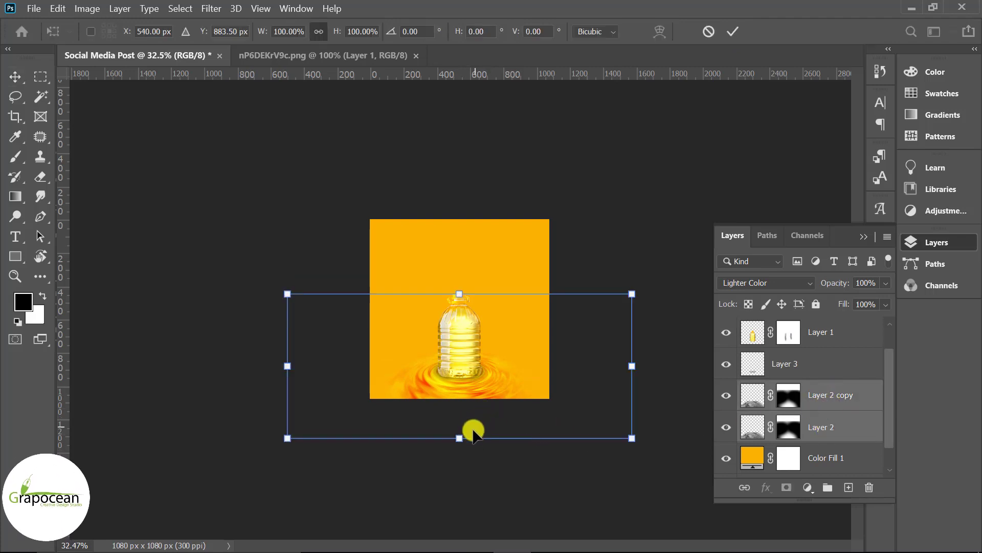
{"action": "left_click_drag", "start_coordinate": [465, 433], "coordinate": [470, 385]}
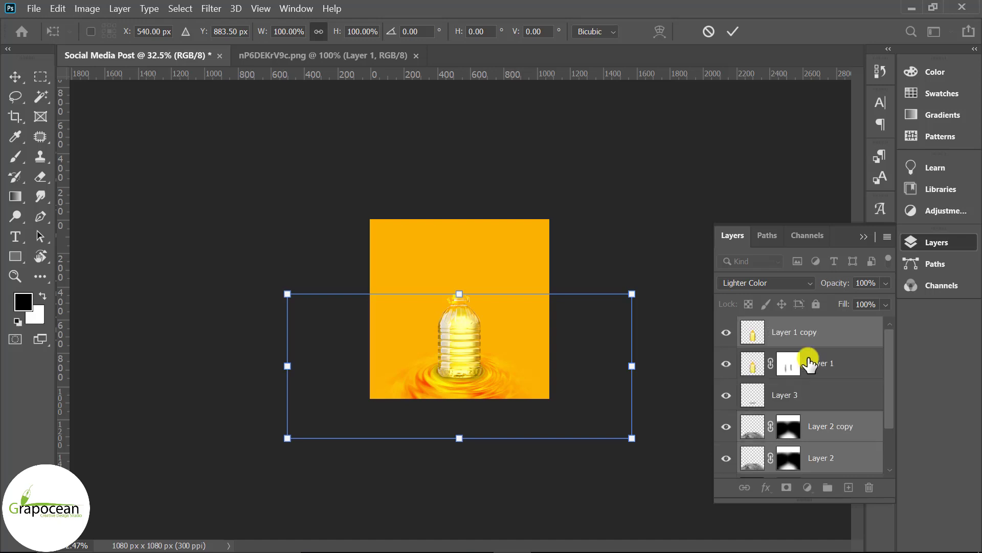
{"action": "left_click", "coordinate": [829, 333], "text": "ctrl"}
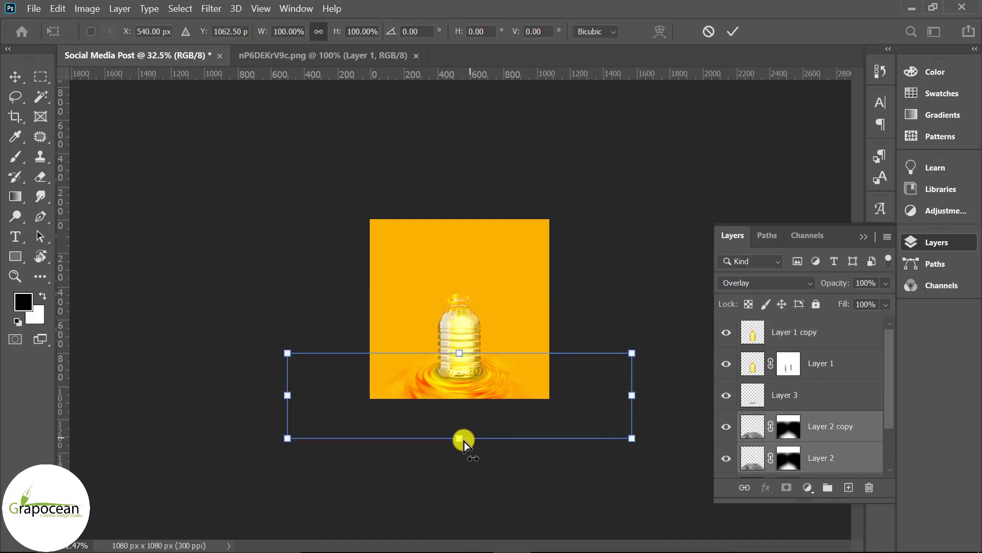
{"action": "left_click_drag", "start_coordinate": [459, 438], "coordinate": [462, 407]}
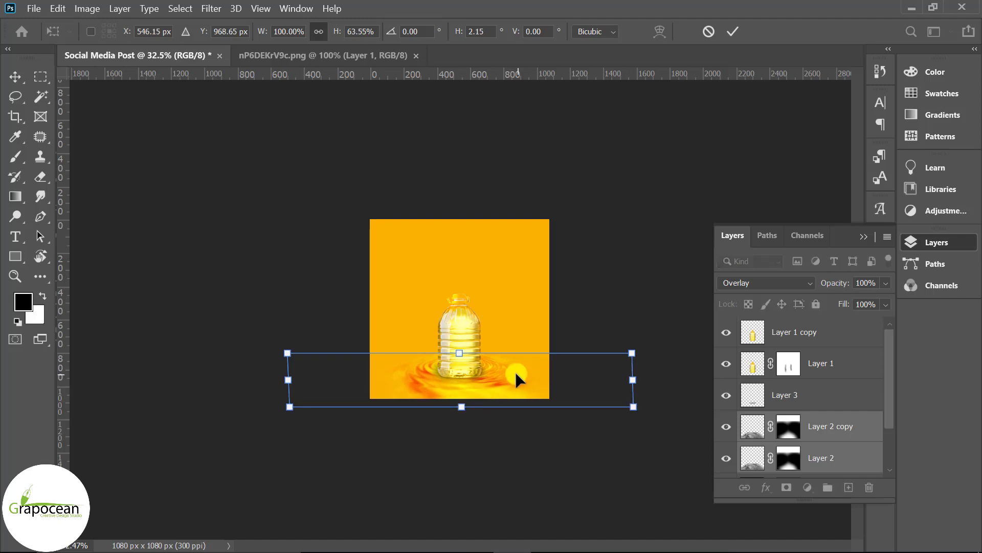
{"action": "left_click_drag", "start_coordinate": [515, 376], "coordinate": [508, 383]}
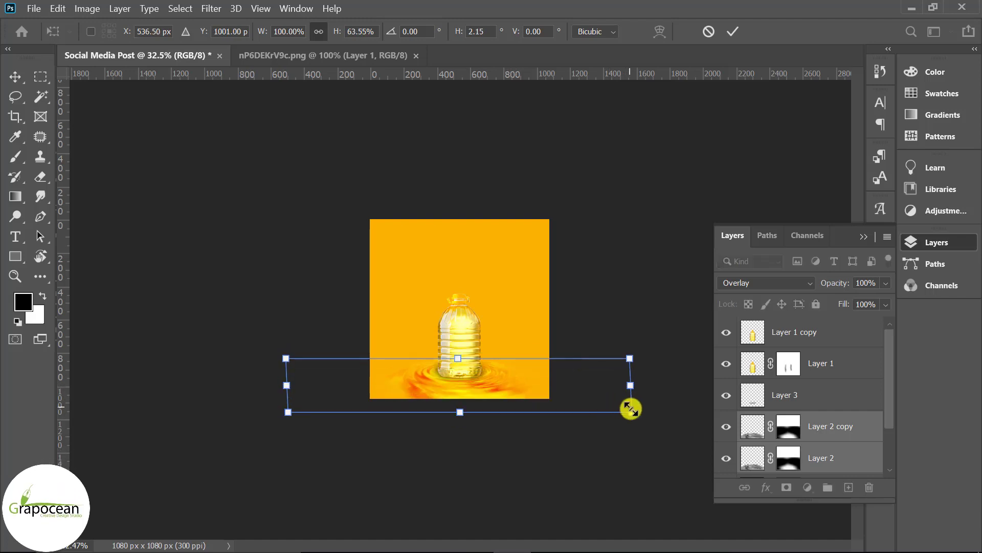
{"action": "left_click_drag", "start_coordinate": [631, 409], "coordinate": [699, 423]}
{"action": "left_click_drag", "start_coordinate": [543, 380], "coordinate": [542, 394]}
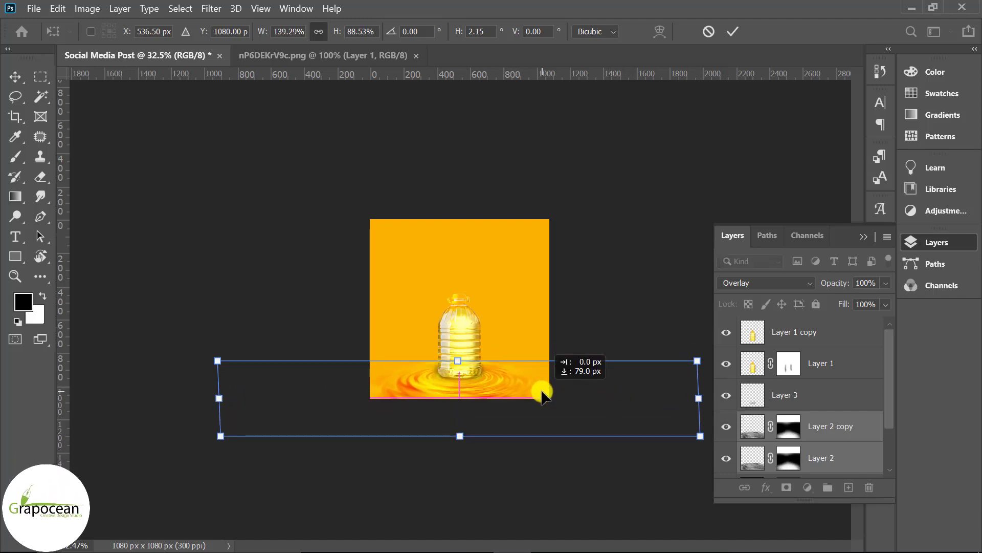
{"action": "key", "text": "Return"}
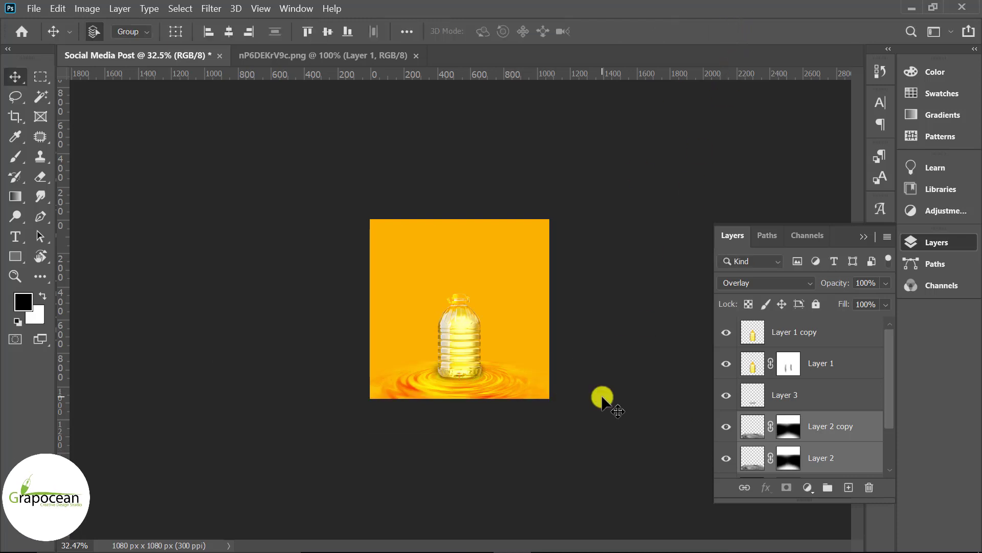
Step: Readjust the ripples' height and settle them on the post's bottom edge
{"action": "scroll", "coordinate": [547, 411], "scroll_direction": "up", "scroll_amount": 3}
{"action": "scroll", "coordinate": [547, 410], "scroll_direction": "up", "scroll_amount": 3}
{"action": "scroll", "coordinate": [547, 410], "scroll_direction": "down", "scroll_amount": 4}
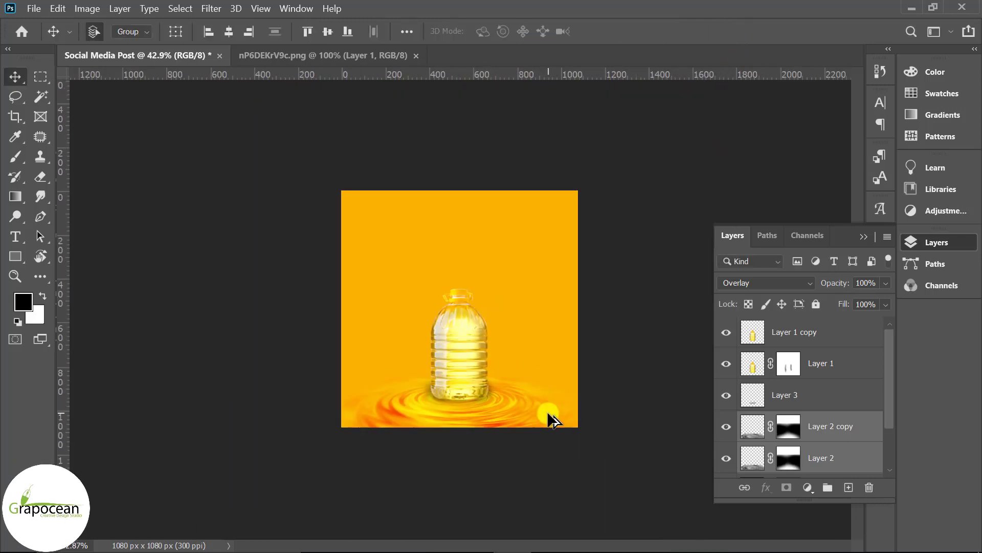
{"action": "left_click", "coordinate": [460, 342]}
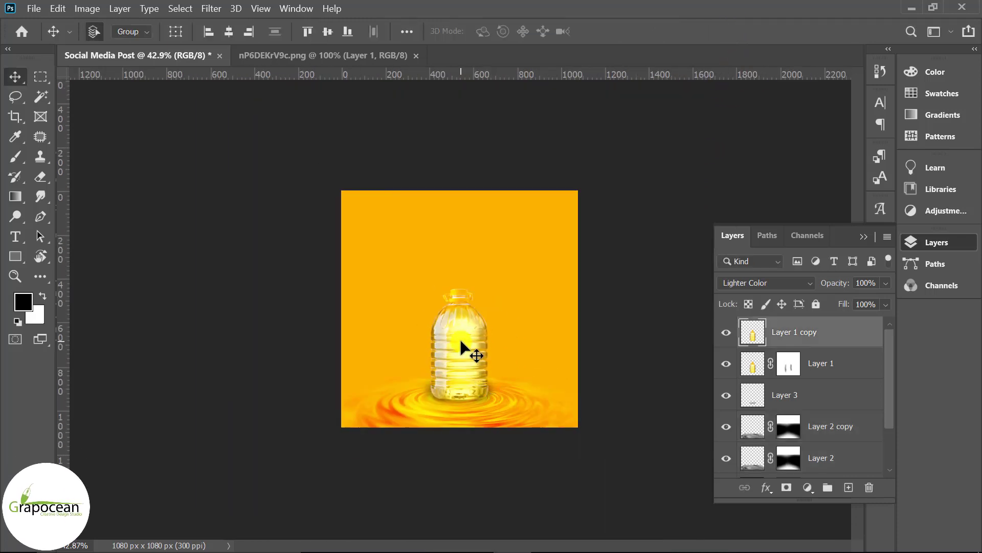
{"action": "left_click", "coordinate": [829, 367], "text": "ctrl"}
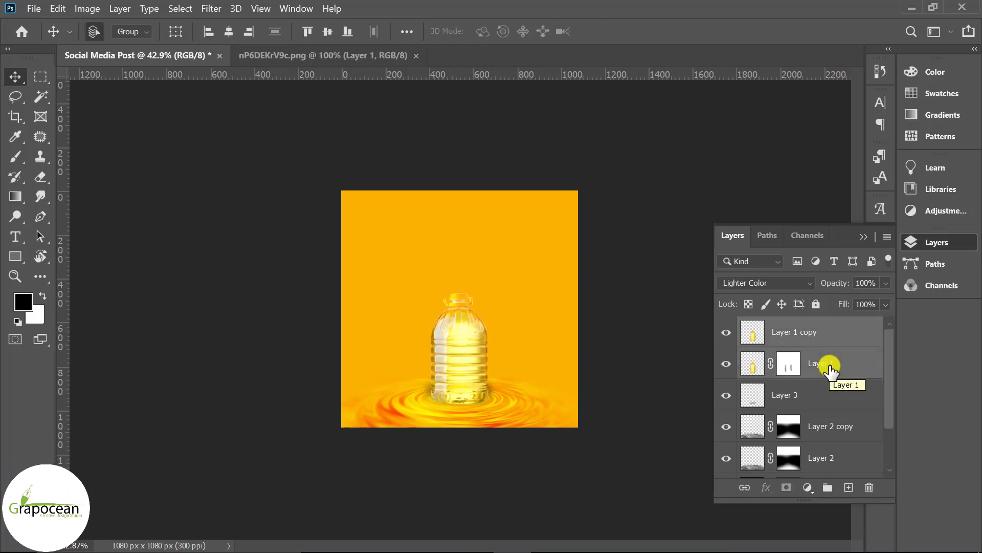
{"action": "scroll", "coordinate": [577, 415], "scroll_direction": "down", "scroll_amount": 2}
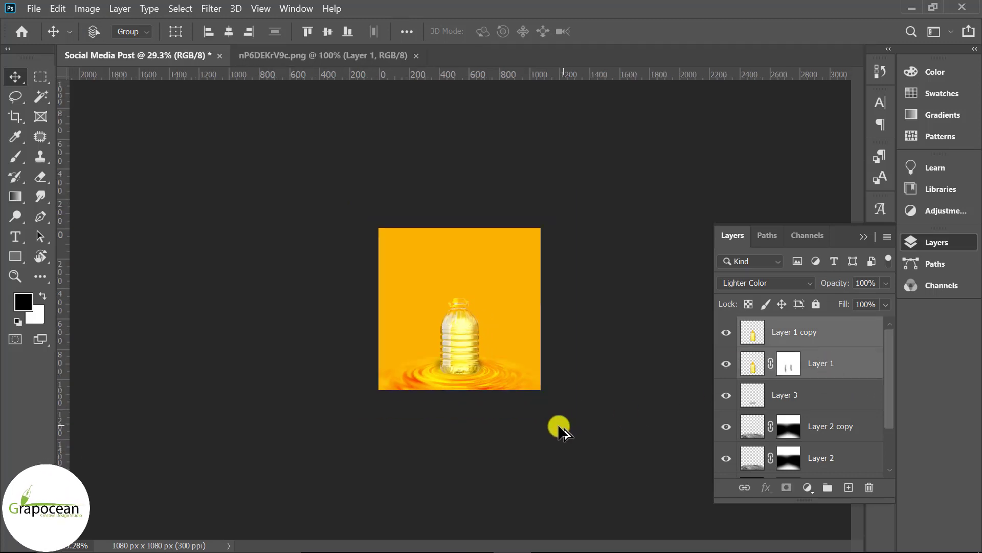
{"action": "left_click", "coordinate": [819, 427]}
{"action": "key", "text": "alt+shift+bracketleft"}
{"action": "key", "text": "ctrl+t"}
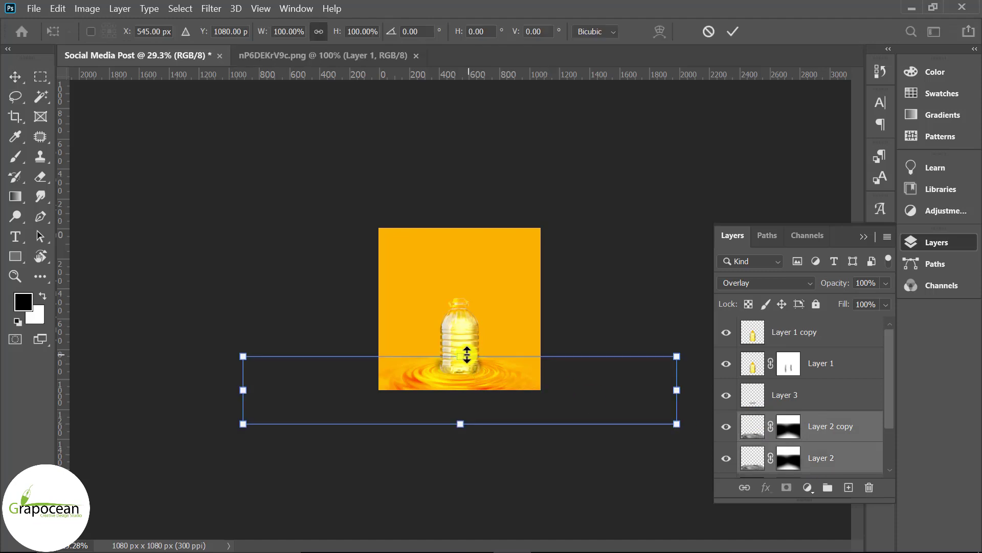
{"action": "left_click_drag", "start_coordinate": [460, 355], "coordinate": [458, 336]}
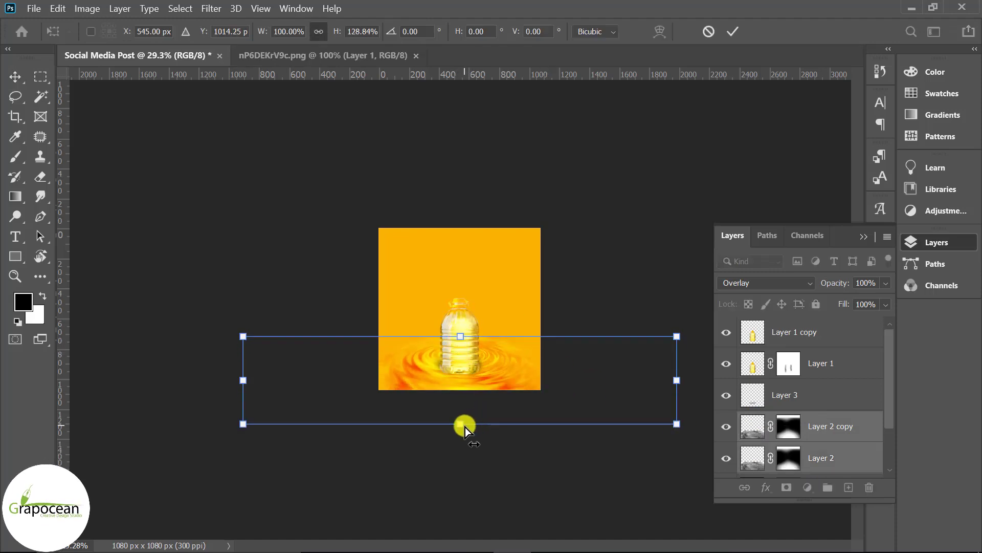
{"action": "left_click_drag", "start_coordinate": [460, 424], "coordinate": [461, 402]}
{"action": "left_click_drag", "start_coordinate": [481, 362], "coordinate": [482, 378]}
{"action": "left_click", "coordinate": [731, 33]}
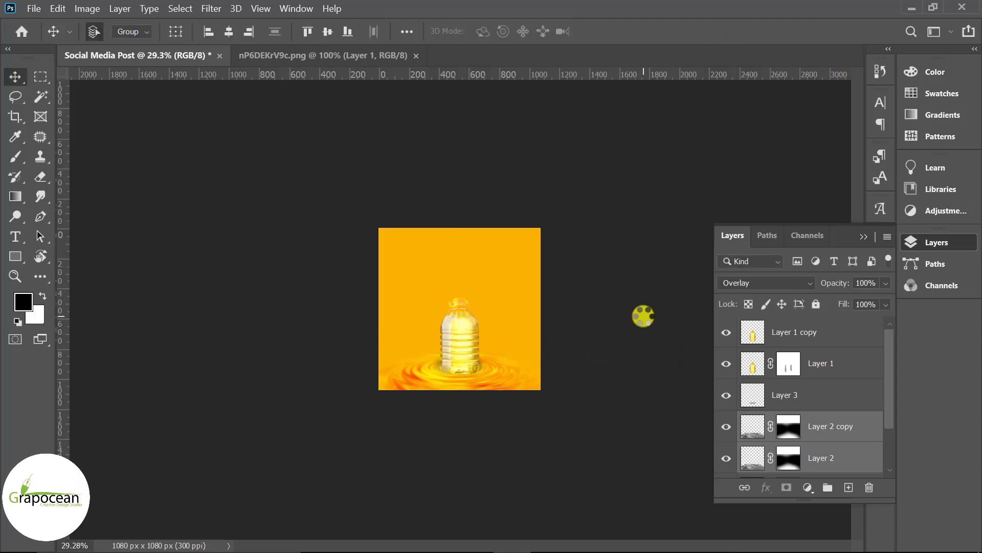
Step: Select the Color Fill 1 background layer in the Layers panel
{"action": "scroll", "coordinate": [624, 373], "scroll_direction": "up", "scroll_amount": 1}
{"action": "scroll", "coordinate": [657, 368], "scroll_direction": "up", "scroll_amount": 2}
{"action": "scroll", "coordinate": [554, 416], "scroll_direction": "up", "scroll_amount": 1}
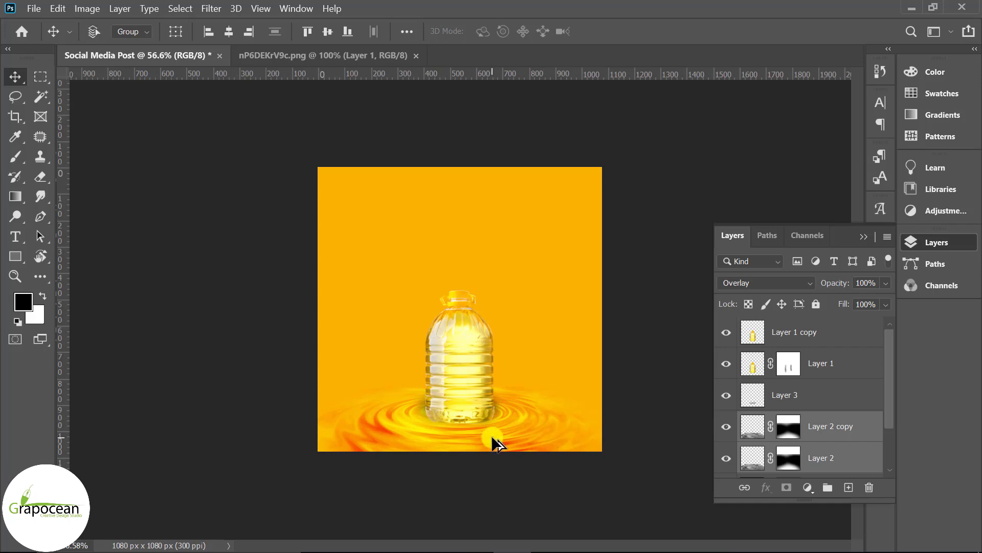
{"action": "scroll", "coordinate": [495, 441], "scroll_direction": "up", "scroll_amount": 1}
{"action": "scroll", "coordinate": [518, 410], "scroll_direction": "down", "scroll_amount": 1}
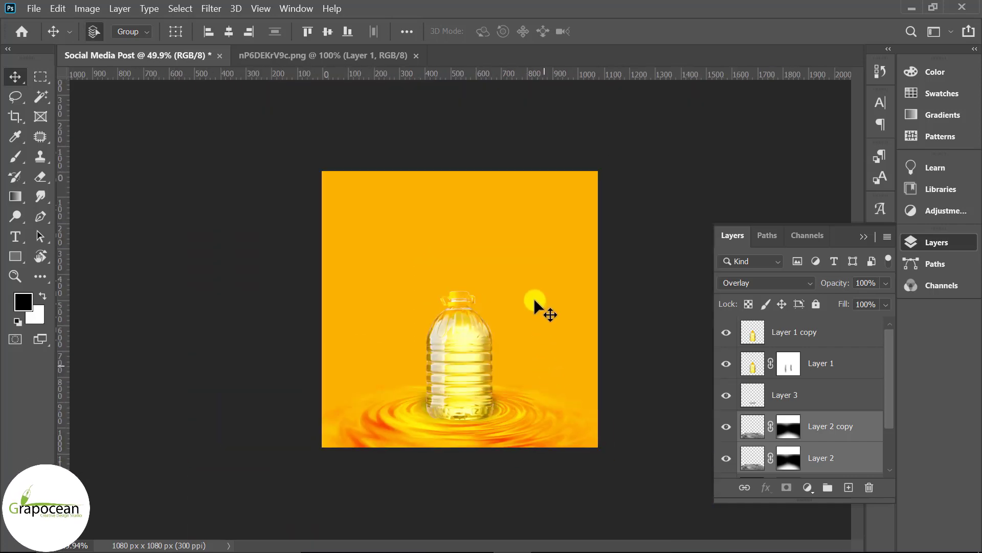
{"action": "scroll", "coordinate": [798, 409], "scroll_direction": "down", "scroll_amount": 1}
{"action": "left_click", "coordinate": [819, 430]}
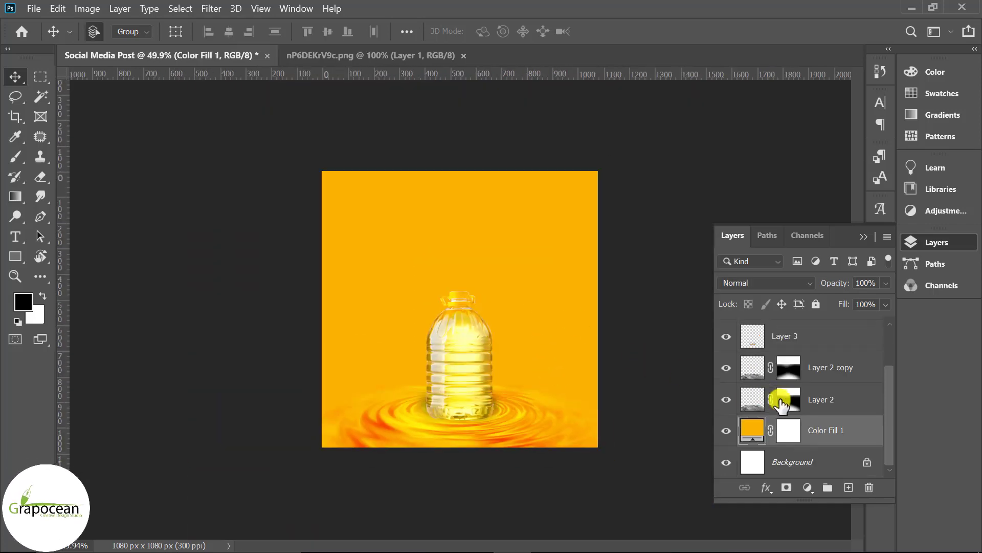
Step: Add a Pattern Overlay layer style to Color Fill 1 and adjust its scale
{"action": "right_click", "coordinate": [845, 434]}
{"action": "left_click", "coordinate": [693, 26]}
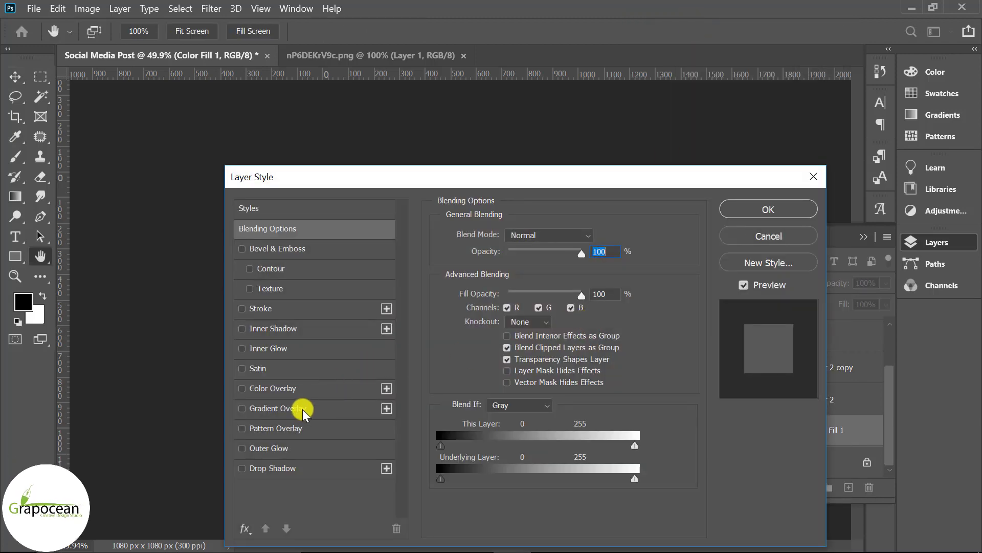
{"action": "left_click", "coordinate": [284, 437]}
{"action": "mouse_move", "coordinate": [512, 179]}
{"action": "left_mouse_down"}
{"action": "mouse_move", "coordinate": [901, 128]}
{"action": "mouse_move", "coordinate": [861, 142]}
{"action": "left_mouse_up"}
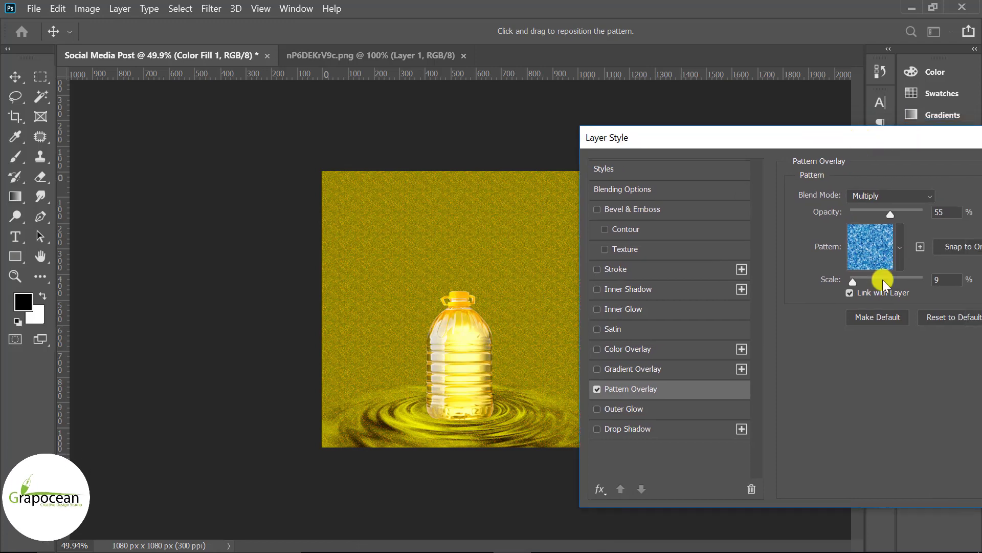
{"action": "left_click", "coordinate": [890, 196]}
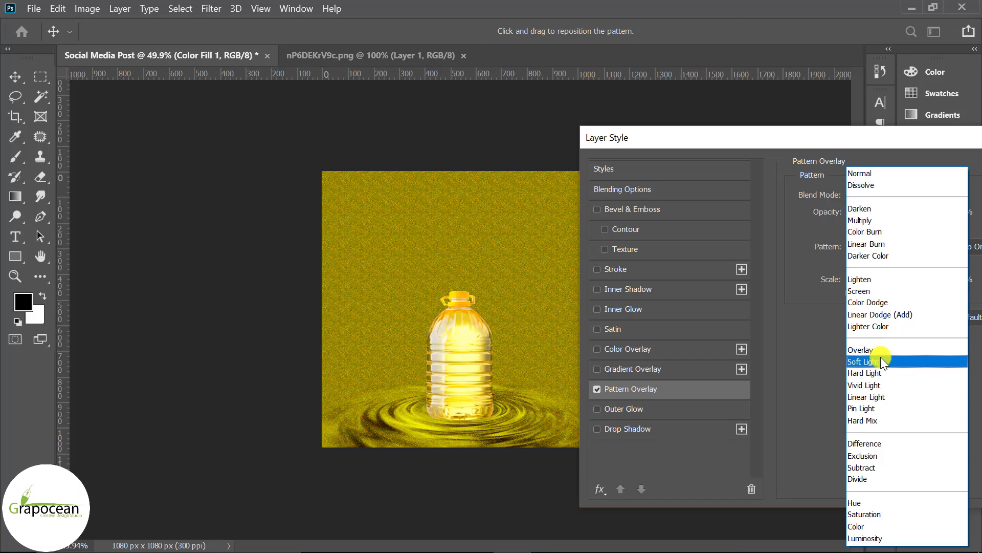
{"action": "left_click", "coordinate": [876, 513]}
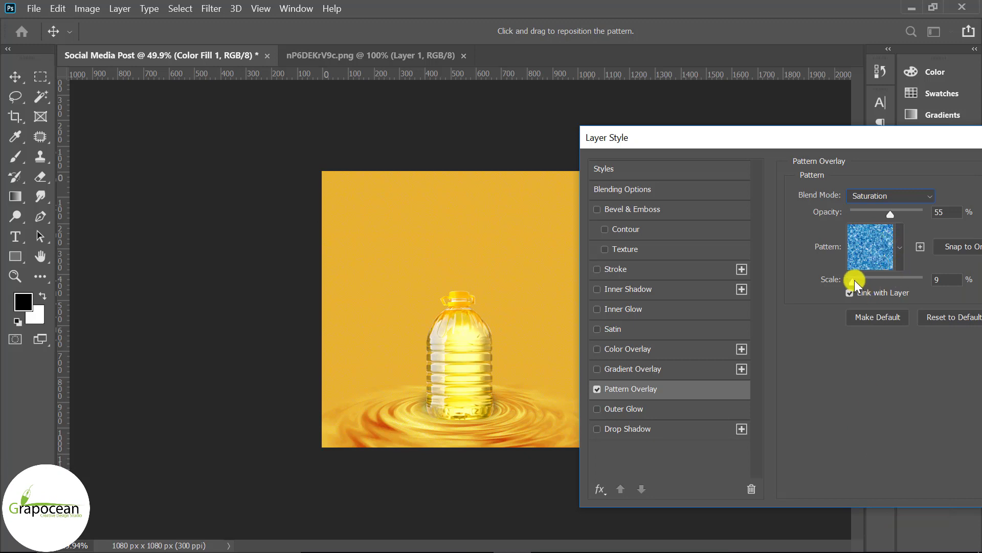
{"action": "left_click_drag", "start_coordinate": [855, 283], "coordinate": [947, 280]}
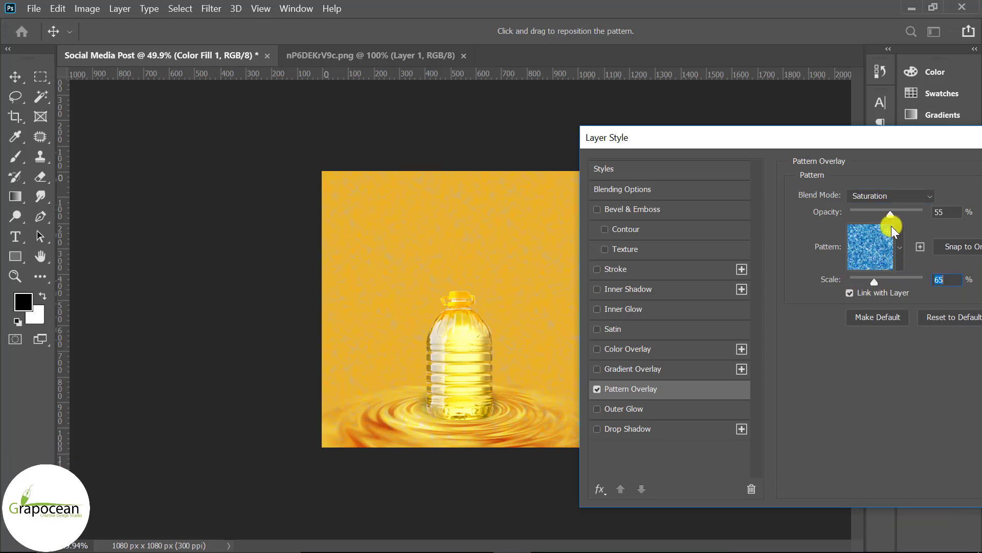
Step: Preview pattern blend modes and settle on Soft Light at 55% opacity
{"action": "left_click", "coordinate": [908, 200]}
{"action": "left_click", "coordinate": [878, 353]}
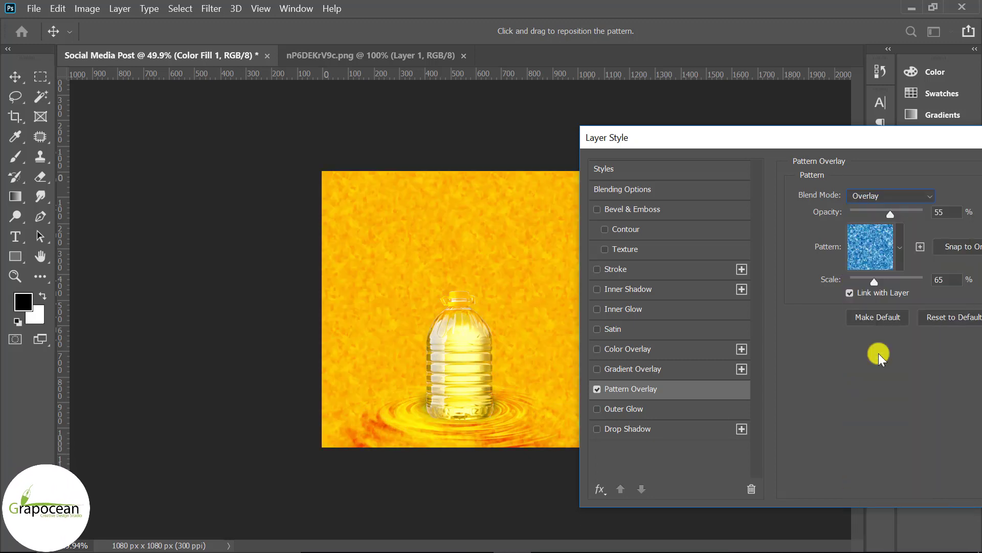
{"action": "key", "text": "Down"}
{"action": "key", "text": "Down"}
{"action": "key", "text": "Down"}
{"action": "key", "text": "Down"}
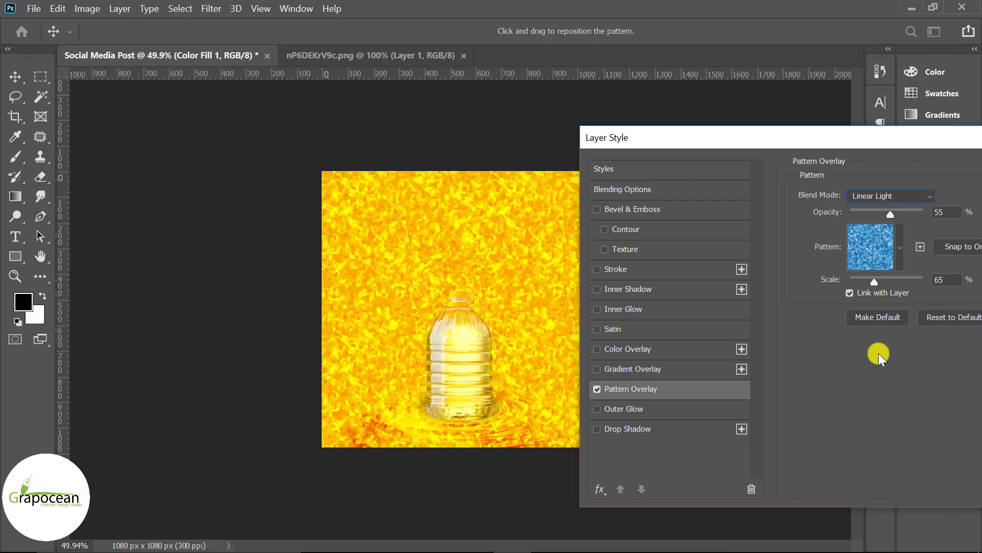
{"action": "key", "text": "Down"}
{"action": "key", "text": "Down"}
{"action": "key", "text": "Down"}
{"action": "key", "text": "Down"}
{"action": "key", "text": "Down"}
{"action": "key", "text": "Down"}
{"action": "key", "text": "Down"}
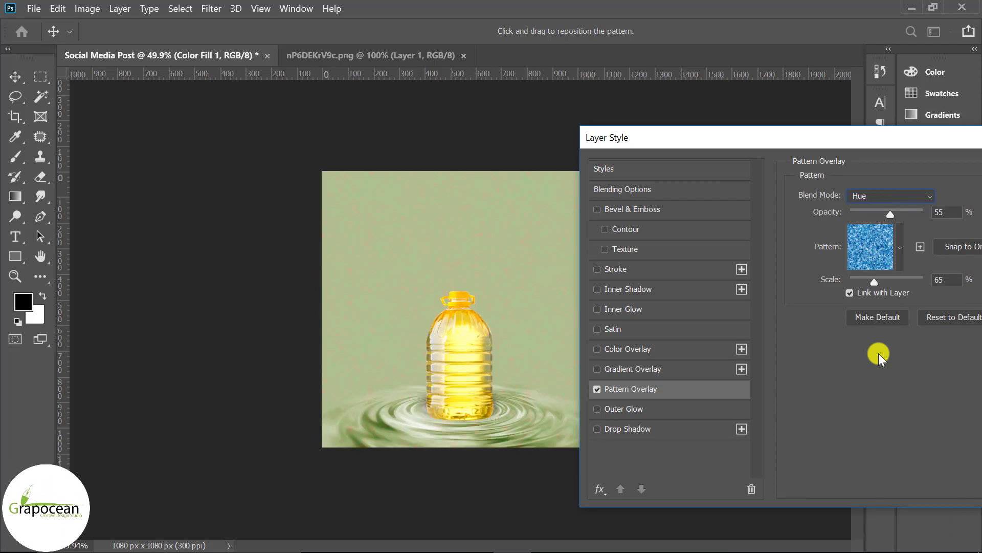
{"action": "key", "text": "Up"}
{"action": "key", "text": "Up"}
{"action": "key", "text": "Down"}
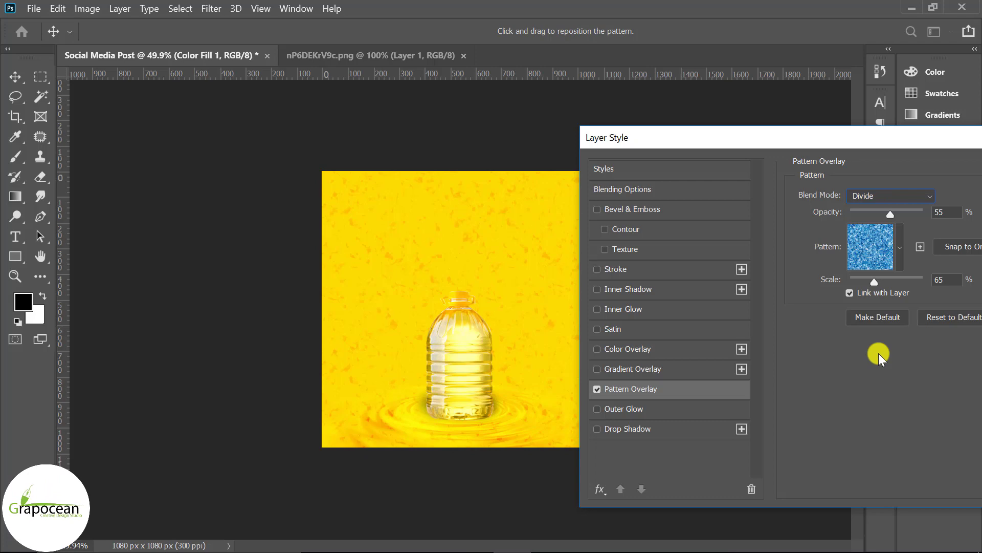
{"action": "key", "text": "Up"}
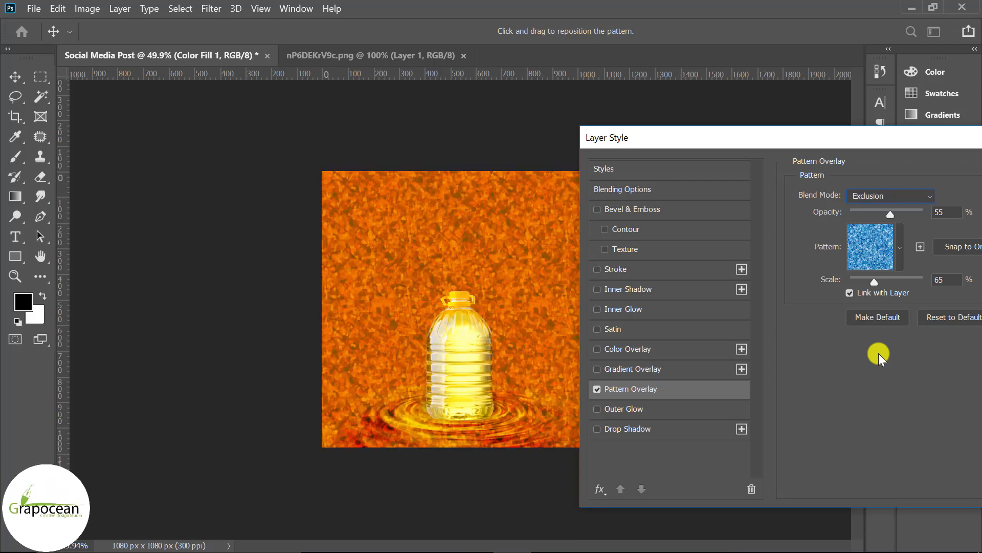
{"action": "key", "text": "Up"}
{"action": "key", "text": "Up"}
{"action": "key", "text": "Down"}
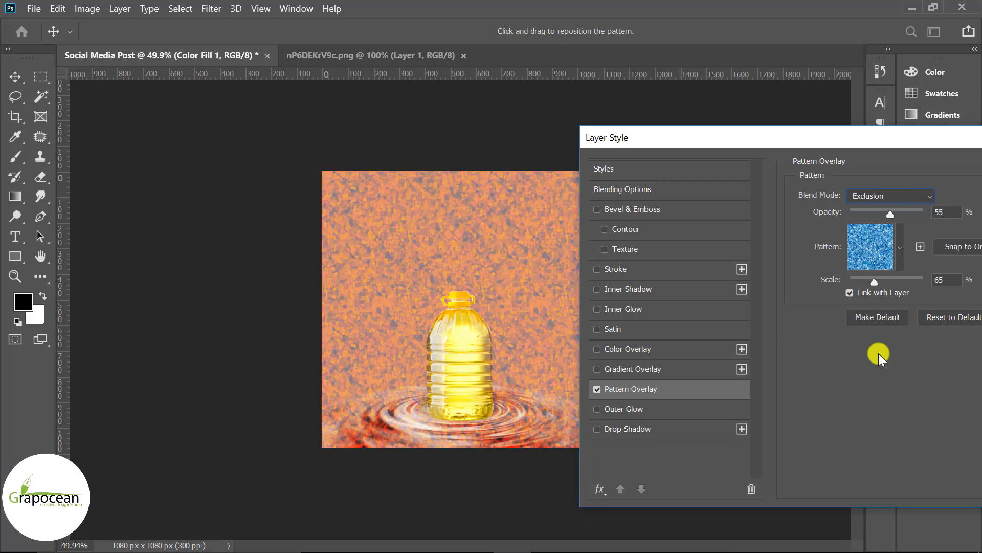
{"action": "key", "text": "Up"}
{"action": "key", "text": "Up"}
{"action": "key", "text": "Up"}
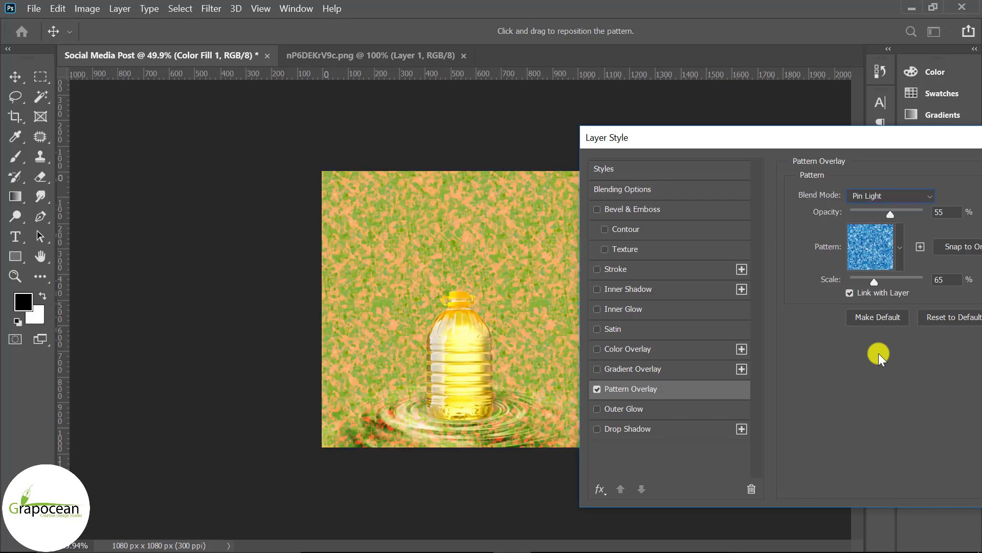
{"action": "key", "text": "Up"}
{"action": "key", "text": "Up"}
{"action": "key", "text": "Up"}
{"action": "key", "text": "Up"}
{"action": "key", "text": "Up"}
{"action": "key", "text": "Down"}
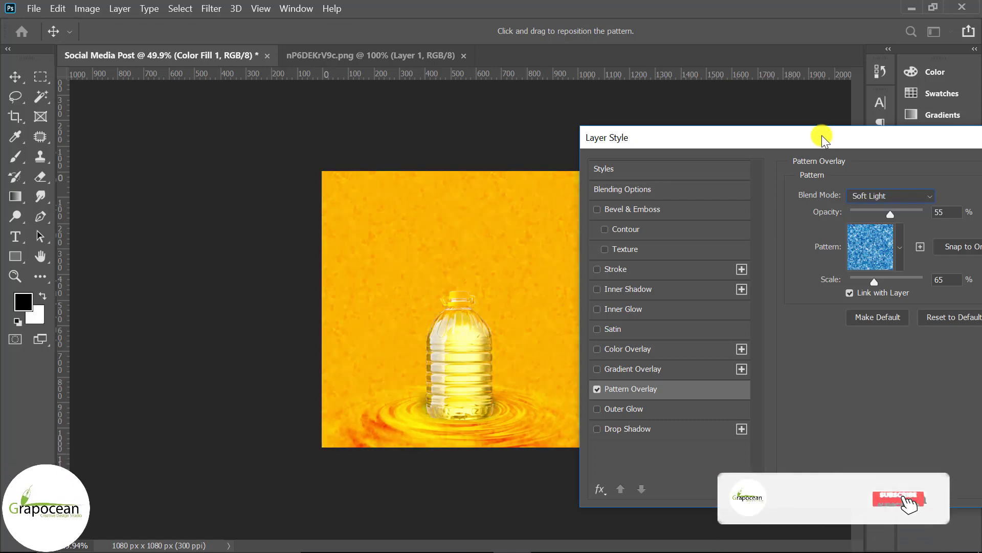
{"action": "left_click_drag", "start_coordinate": [821, 138], "coordinate": [402, 442]}
Step: Accept the pattern overlay and add a new empty layer above Color Fill 1
{"action": "left_click", "coordinate": [646, 474]}
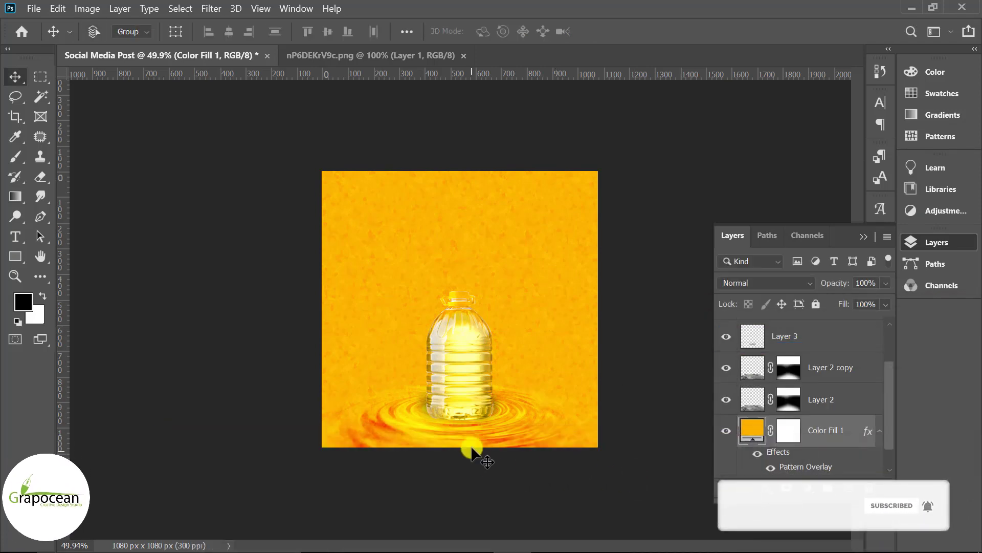
{"action": "key", "text": "ctrl+plus"}
{"action": "key", "text": "ctrl+plus"}
{"action": "scroll", "coordinate": [462, 379], "scroll_direction": "down", "scroll_amount": 2}
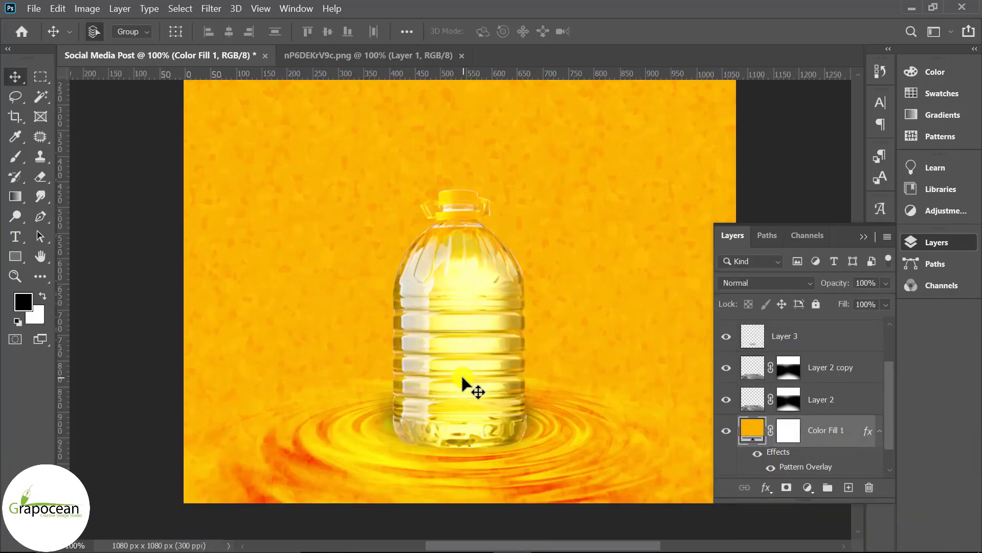
{"action": "left_click", "coordinate": [848, 488]}
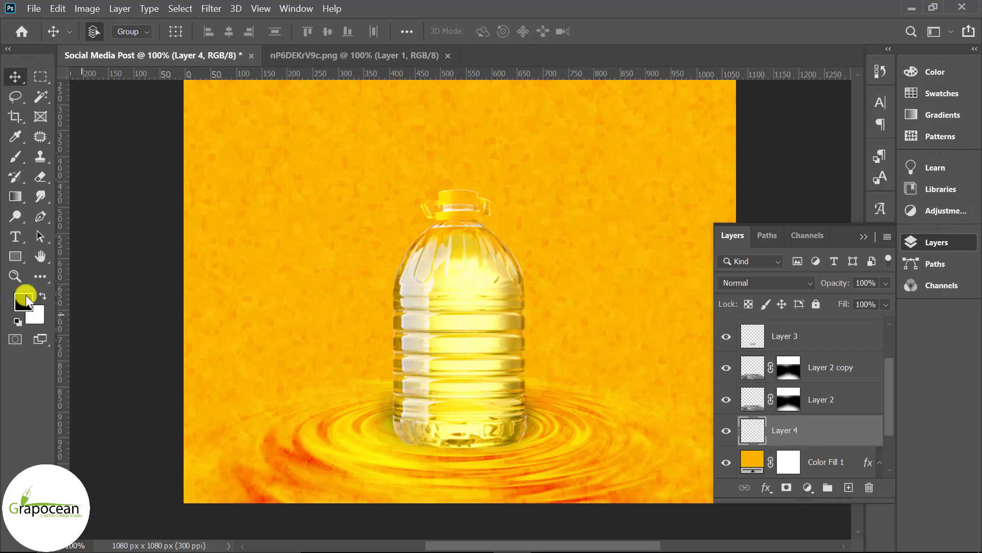
Step: Paint a soft white glow behind the bottle with an 800 px, 15% brush
{"action": "right_click", "coordinate": [10, 159]}
{"action": "left_click", "coordinate": [70, 155]}
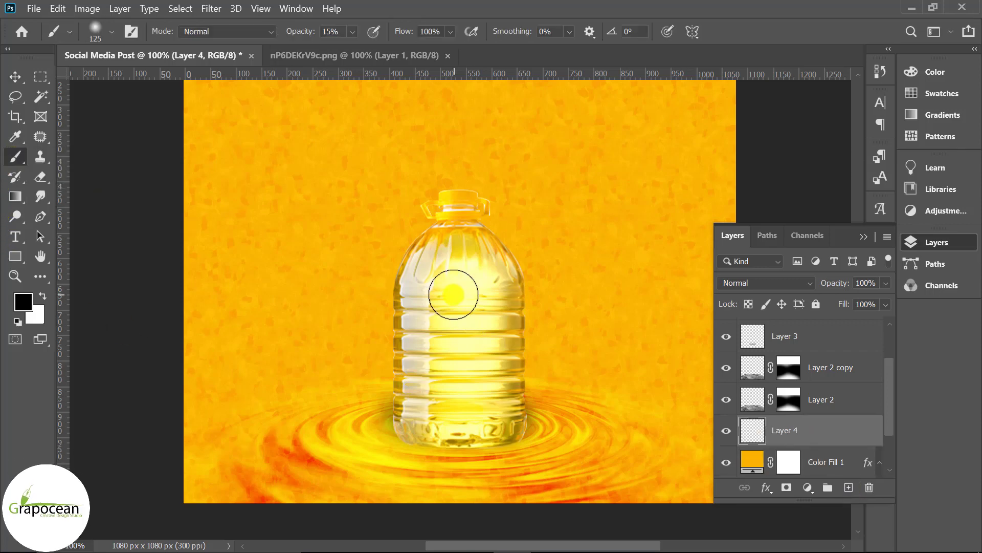
{"action": "key", "text": "bracketright"}
{"action": "key", "text": "bracketright"}
{"action": "key", "text": "bracketright"}
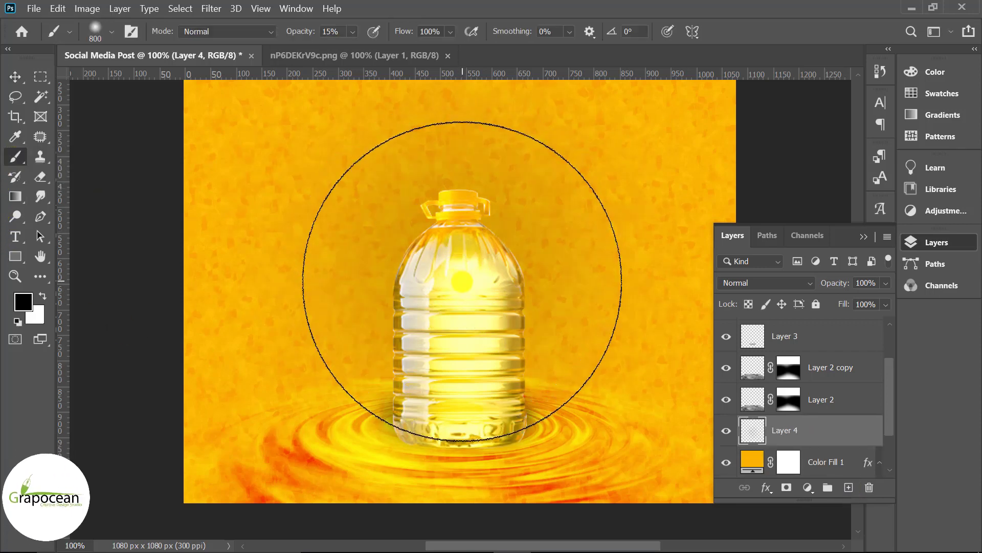
{"action": "left_click", "coordinate": [43, 296]}
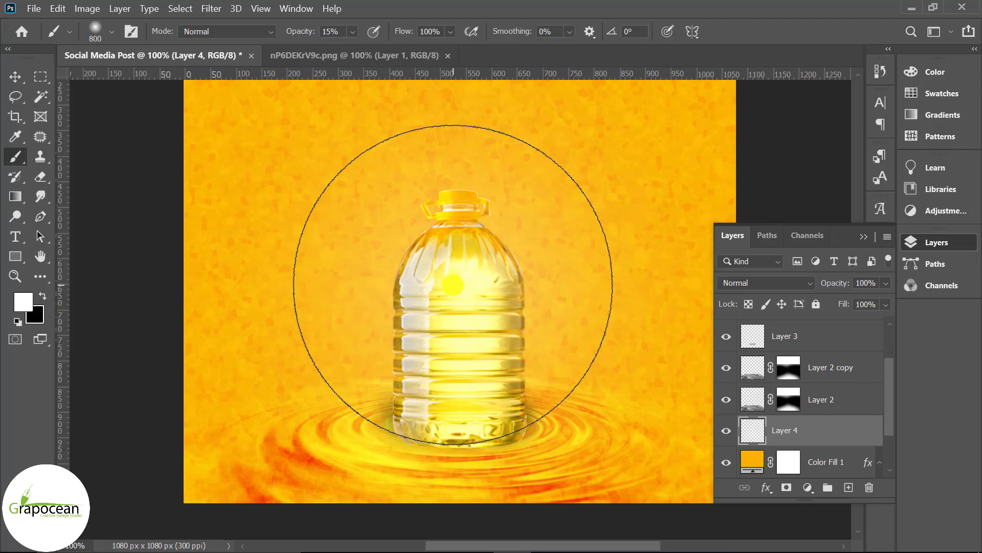
{"action": "left_click", "coordinate": [460, 271]}
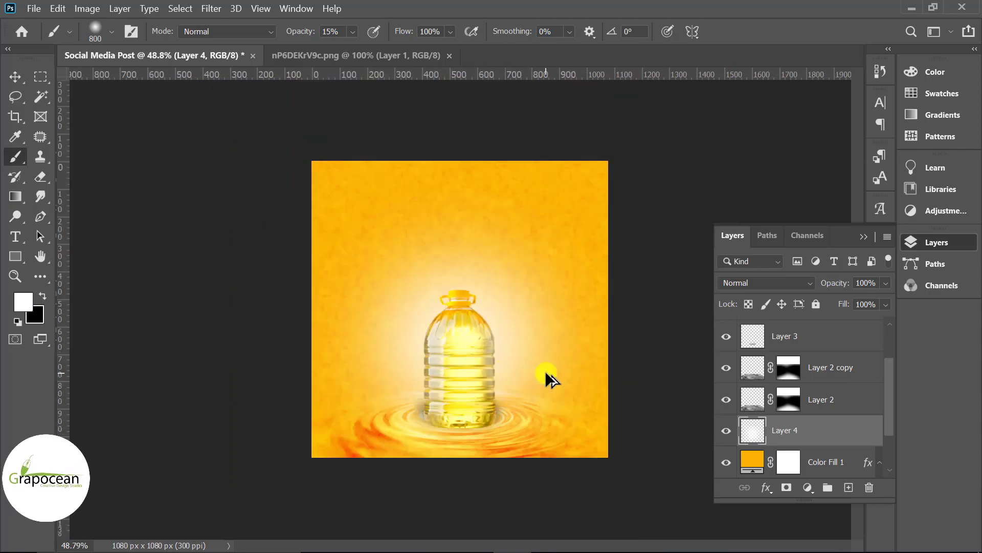
{"action": "scroll", "coordinate": [550, 378], "scroll_direction": "down", "scroll_amount": 1}
{"action": "scroll", "coordinate": [487, 378], "scroll_direction": "up", "scroll_amount": 1}
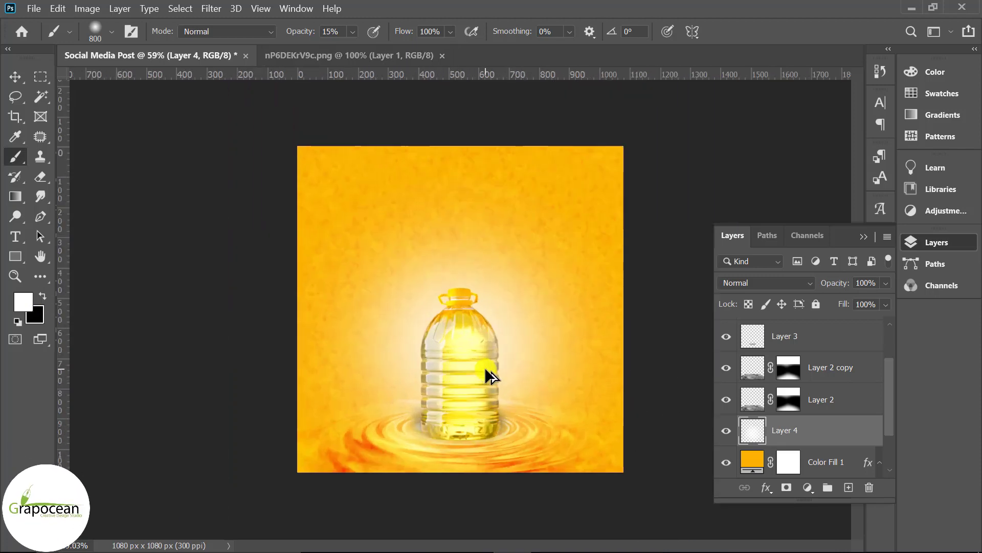
{"action": "scroll", "coordinate": [456, 353], "scroll_direction": "up", "scroll_amount": 2}
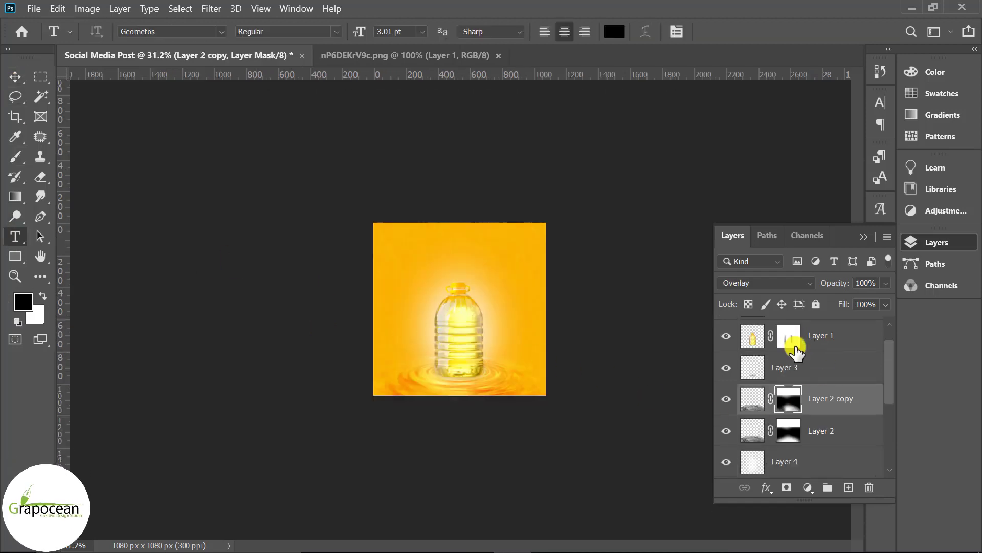
{"action": "scroll", "coordinate": [565, 353], "scroll_direction": "up", "scroll_amount": 3}
Step: Make the hidden Layer 1 copy visible and select it
{"action": "left_click", "coordinate": [11, 82]}
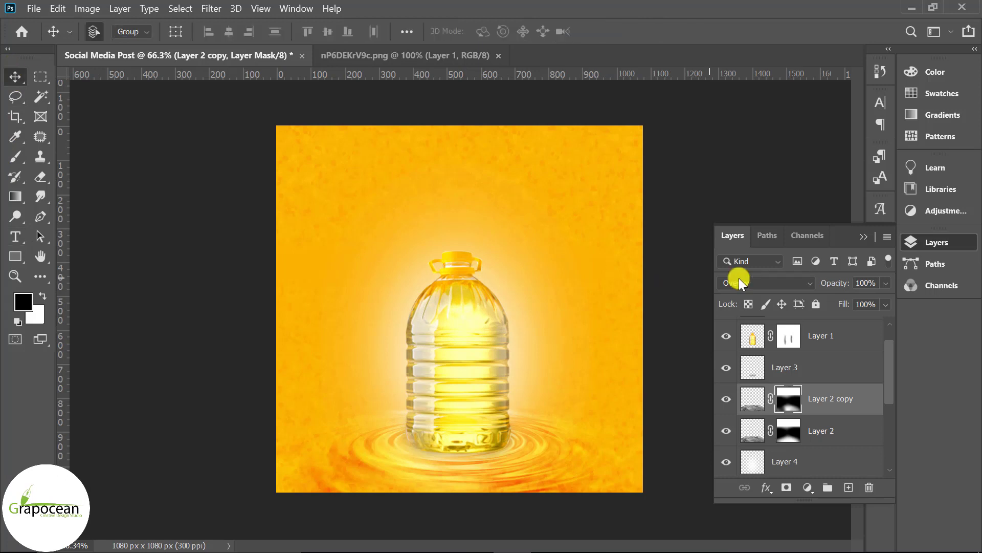
{"action": "scroll", "coordinate": [752, 338], "scroll_direction": "up", "scroll_amount": 1}
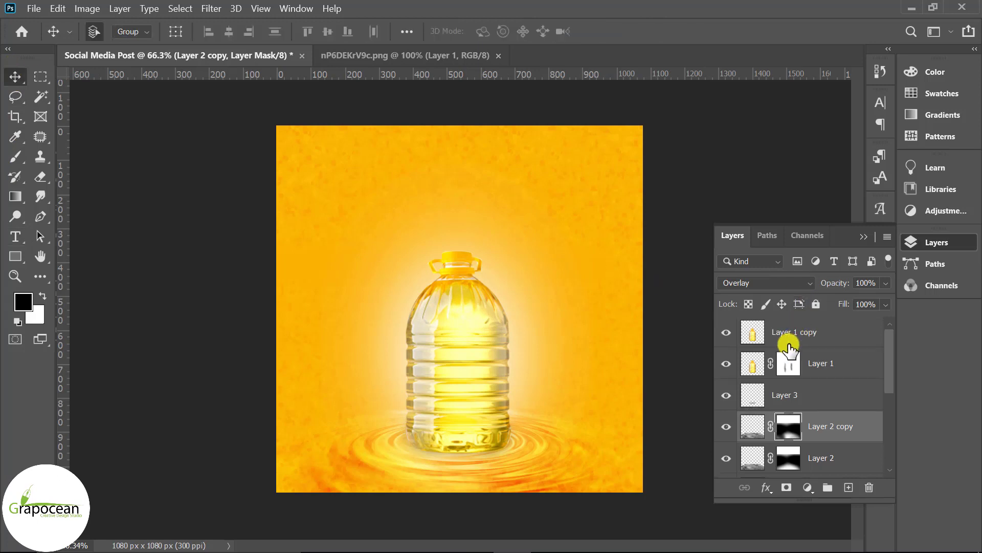
{"action": "left_click", "coordinate": [726, 364]}
{"action": "left_click", "coordinate": [821, 366]}
{"action": "left_click", "coordinate": [727, 331]}
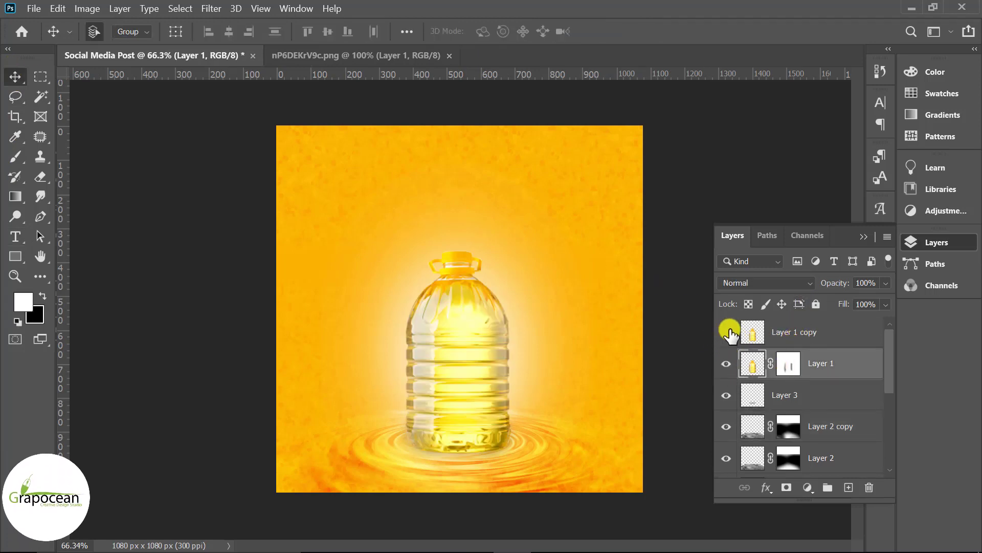
{"action": "left_click", "coordinate": [783, 332]}
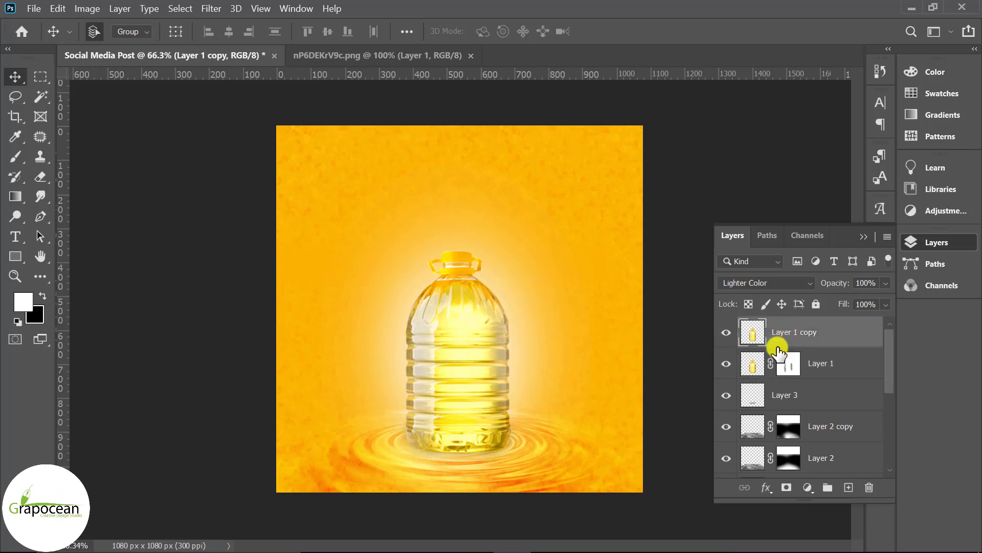
Step: Change Layer 1 copy's blend mode from Lighter Color to Luminosity
{"action": "left_click", "coordinate": [756, 282]}
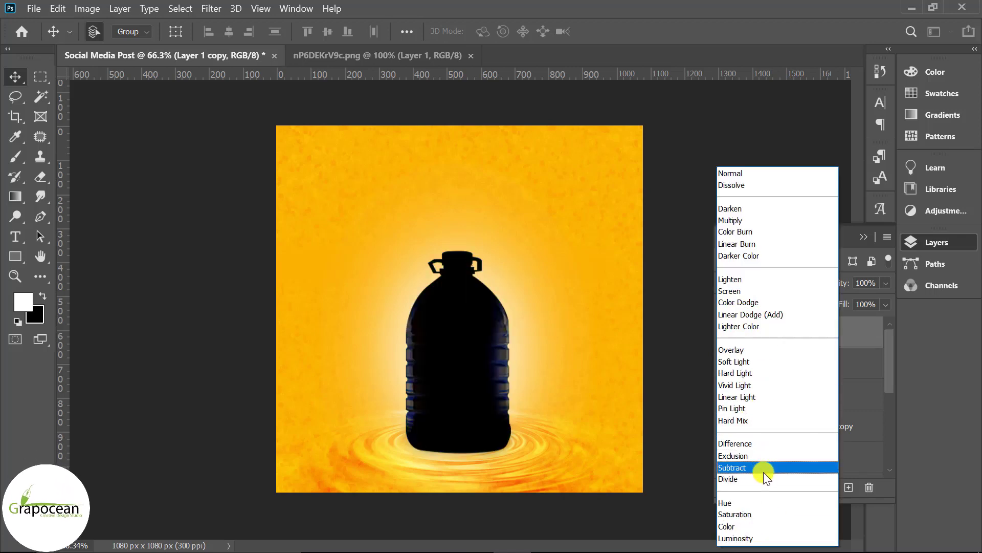
{"action": "left_click", "coordinate": [774, 538]}
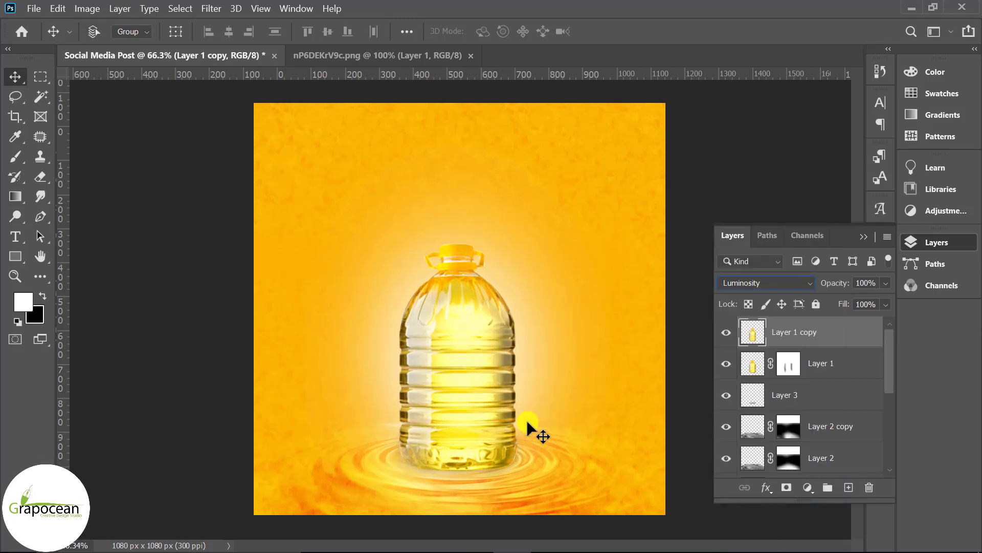
{"action": "scroll", "coordinate": [529, 424], "scroll_direction": "up", "scroll_amount": 2}
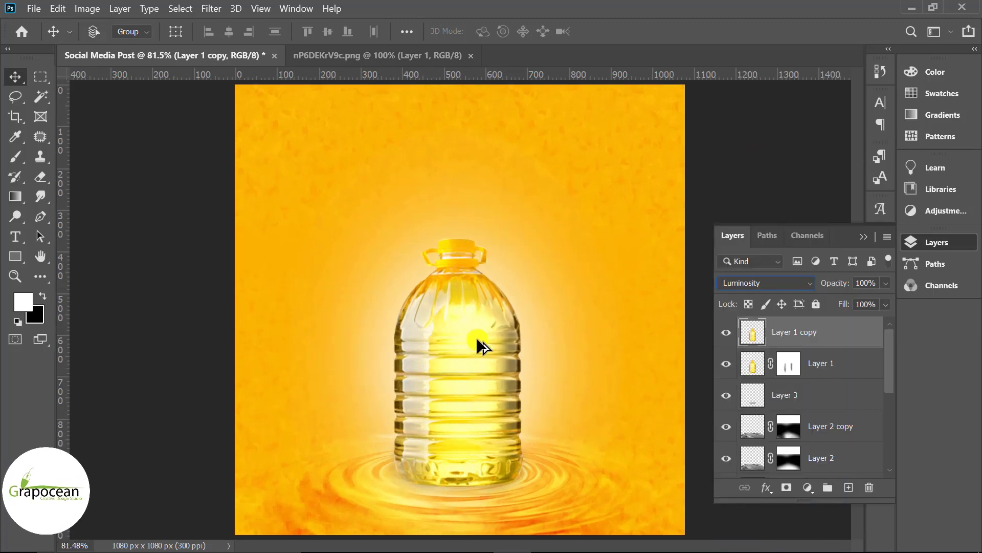
{"action": "left_click", "coordinate": [555, 392], "text": "ctrl"}
{"action": "scroll", "coordinate": [447, 394], "scroll_direction": "down", "scroll_amount": 5}
{"action": "scroll", "coordinate": [810, 338], "scroll_direction": "up", "scroll_amount": 1}
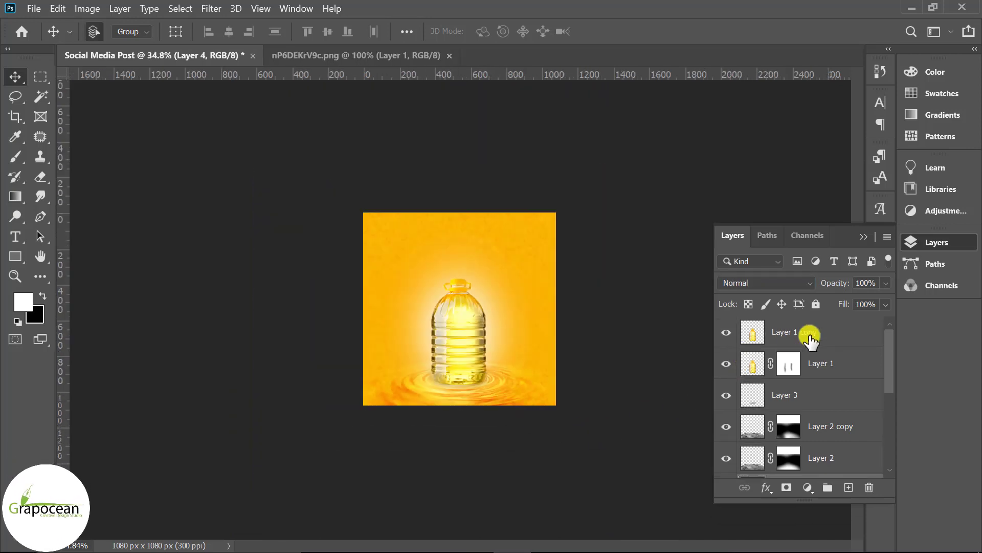
{"action": "left_click", "coordinate": [820, 333]}
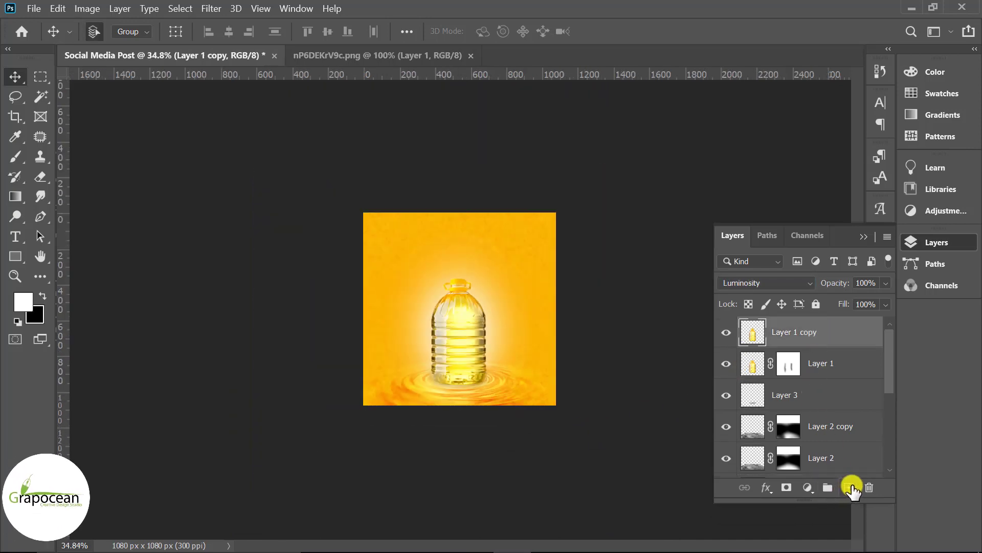
Step: Add small FRESH headline text and position it above the bottle
{"action": "left_click", "coordinate": [847, 489]}
{"action": "left_click", "coordinate": [16, 243]}
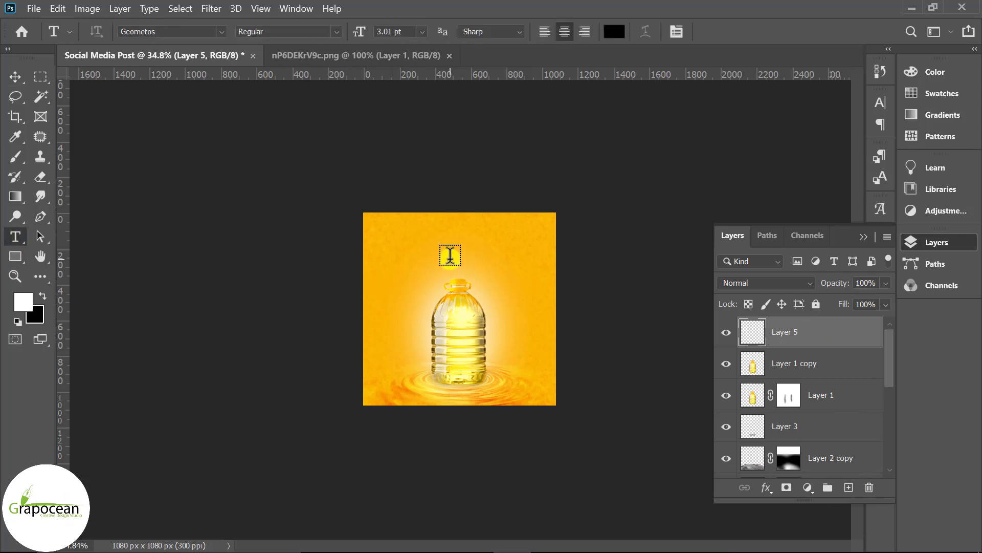
{"action": "left_click", "coordinate": [451, 256]}
{"action": "left_click_drag", "start_coordinate": [357, 33], "coordinate": [363, 76]}
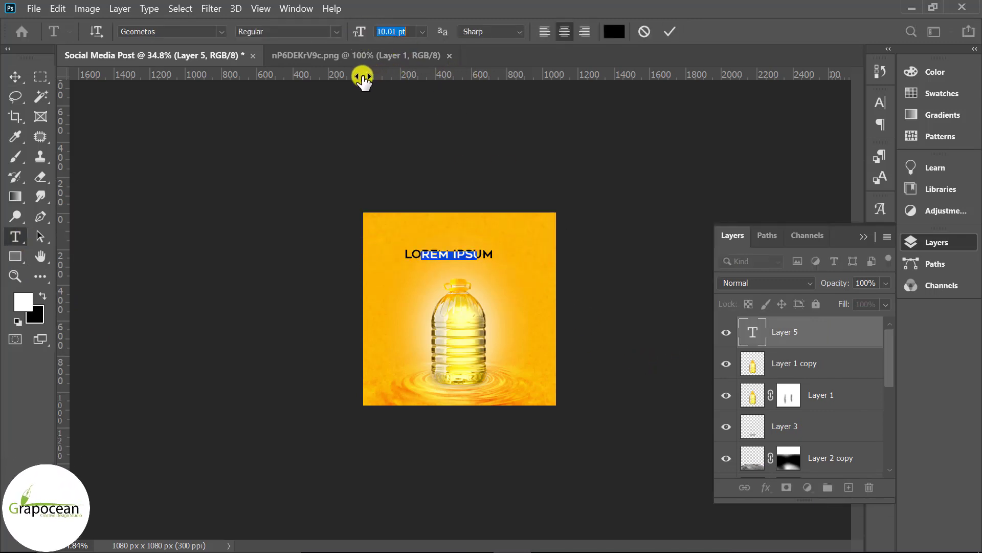
{"action": "type", "text": "FRESH"}
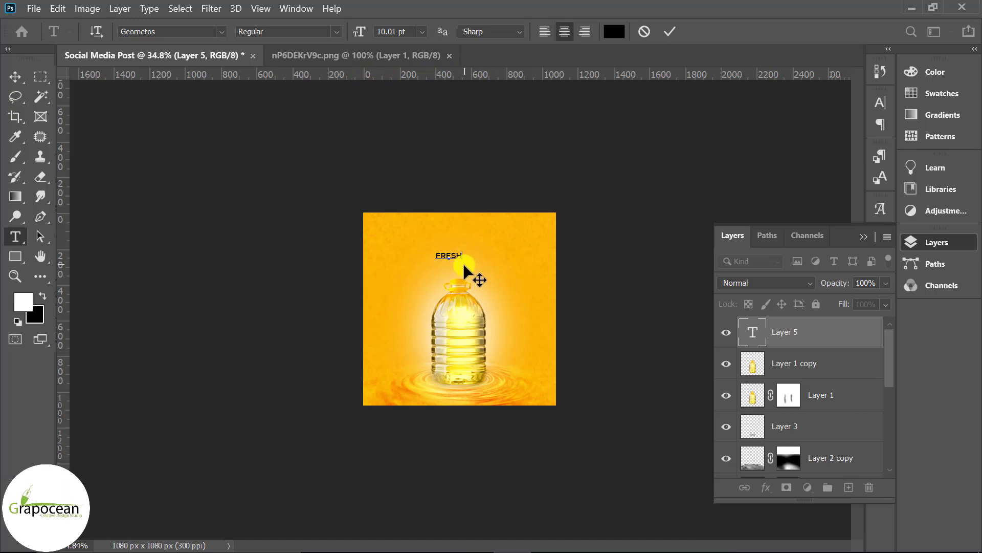
{"action": "left_click", "coordinate": [15, 76]}
{"action": "mouse_move", "coordinate": [453, 255]}
{"action": "left_mouse_down"}
{"action": "mouse_move", "coordinate": [475, 237]}
{"action": "mouse_move", "coordinate": [461, 234]}
{"action": "left_mouse_up"}
Step: Type OIL as a new text line below FRESH
{"action": "left_click", "coordinate": [14, 236]}
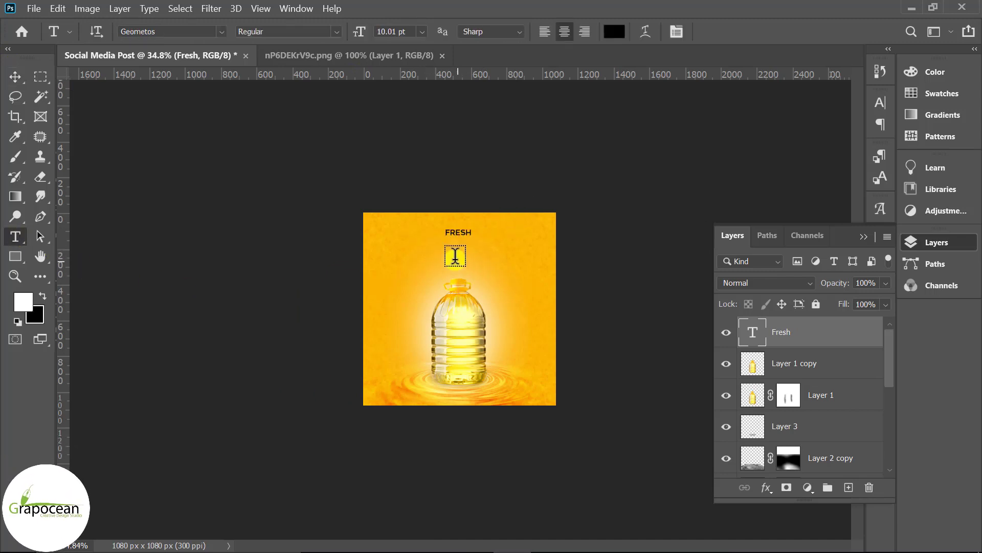
{"action": "left_click", "coordinate": [455, 256]}
{"action": "type", "text": "Oil"}
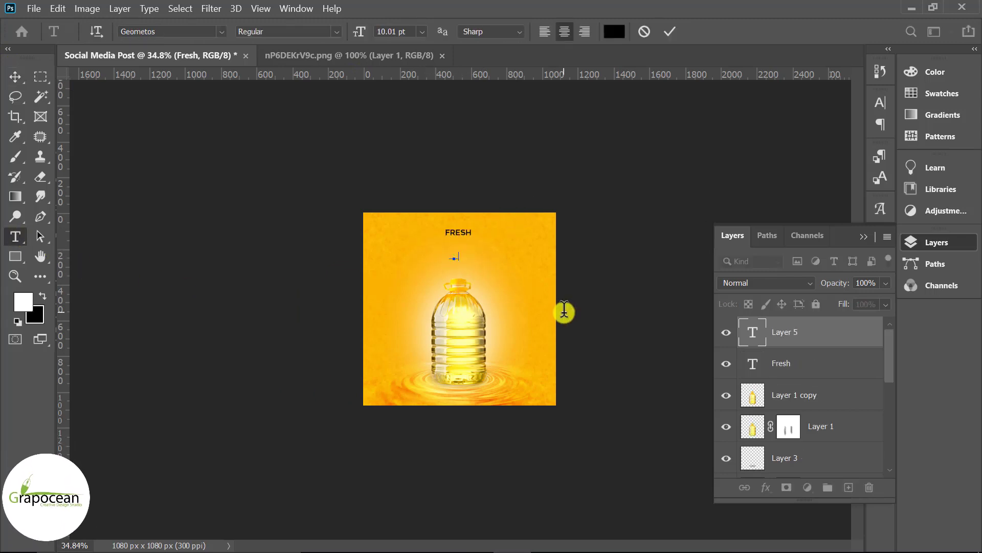
{"action": "scroll", "coordinate": [526, 307], "scroll_direction": "up", "scroll_amount": 1}
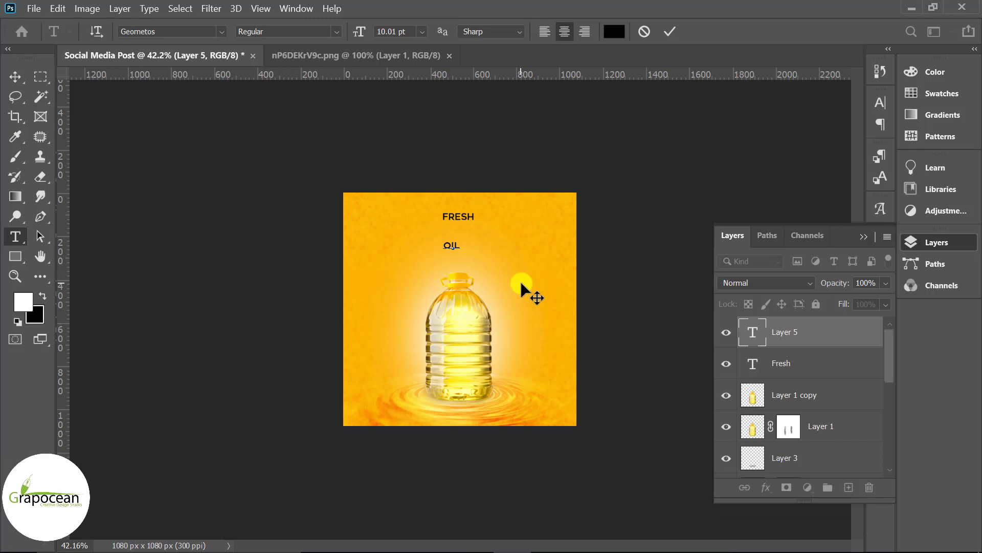
{"action": "scroll", "coordinate": [520, 282], "scroll_direction": "up", "scroll_amount": 2}
Step: Enlarge OIL to 26.21 pt and nudge it into place under FRESH
{"action": "left_click_drag", "start_coordinate": [464, 218], "coordinate": [316, 207]}
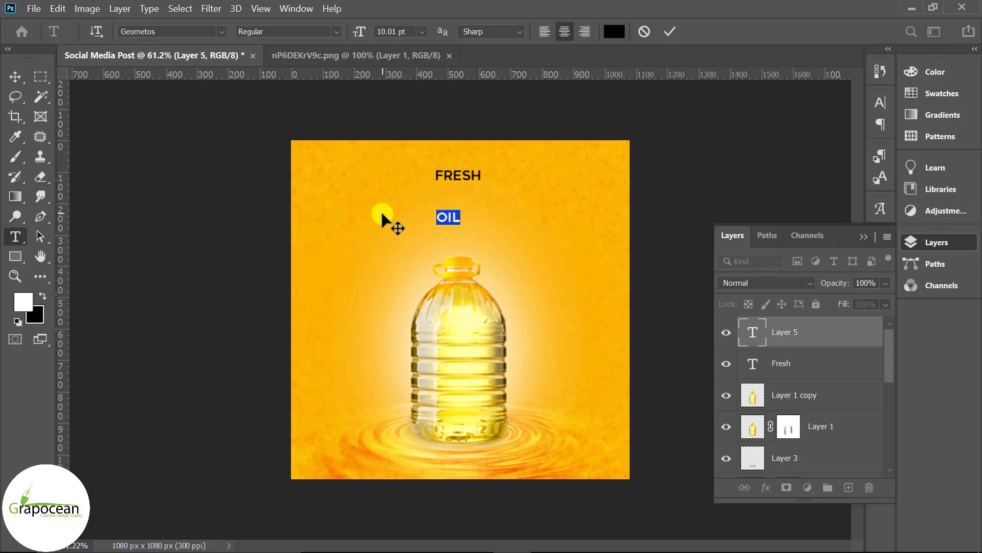
{"action": "left_click", "coordinate": [390, 31]}
{"action": "type", "text": ".618"}
{"action": "key", "text": "Return"}
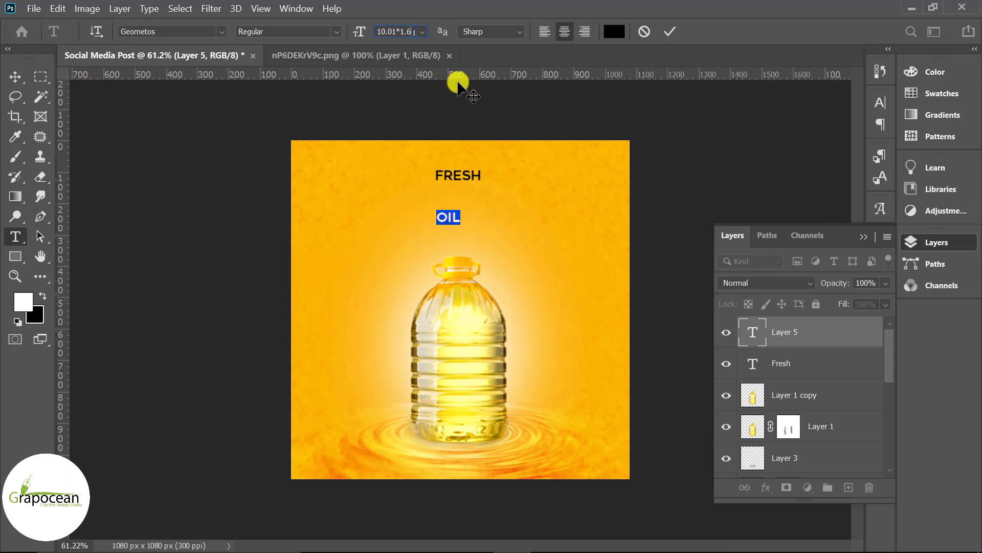
{"action": "left_click", "coordinate": [393, 31]}
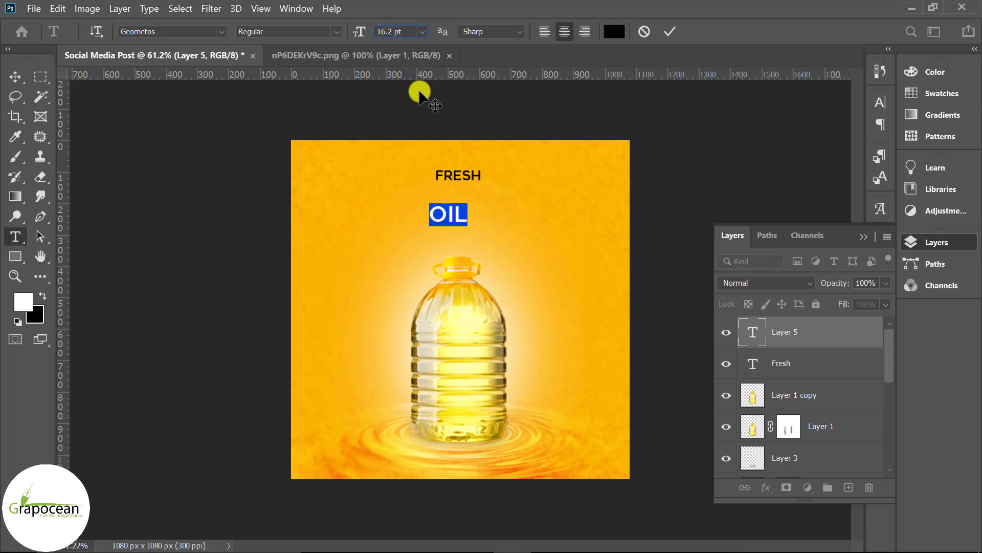
{"action": "type", "text": ".618"}
{"action": "key", "text": "Return"}
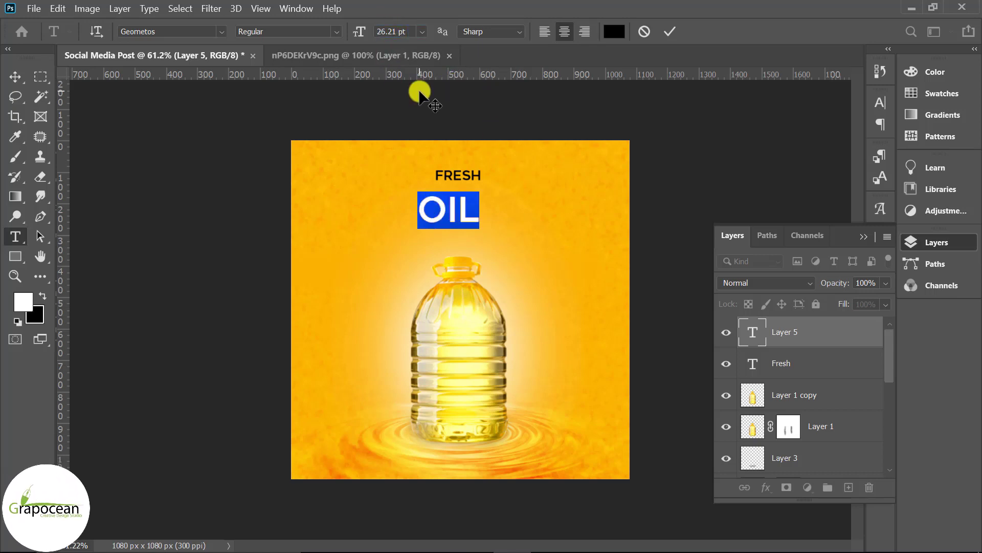
{"action": "left_click", "coordinate": [17, 78]}
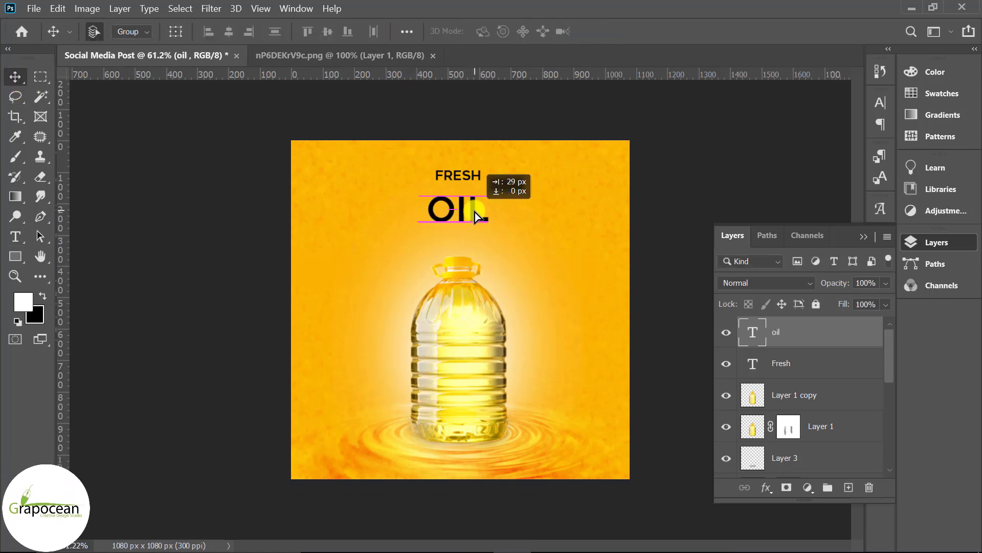
{"action": "left_click_drag", "start_coordinate": [475, 211], "coordinate": [475, 205]}
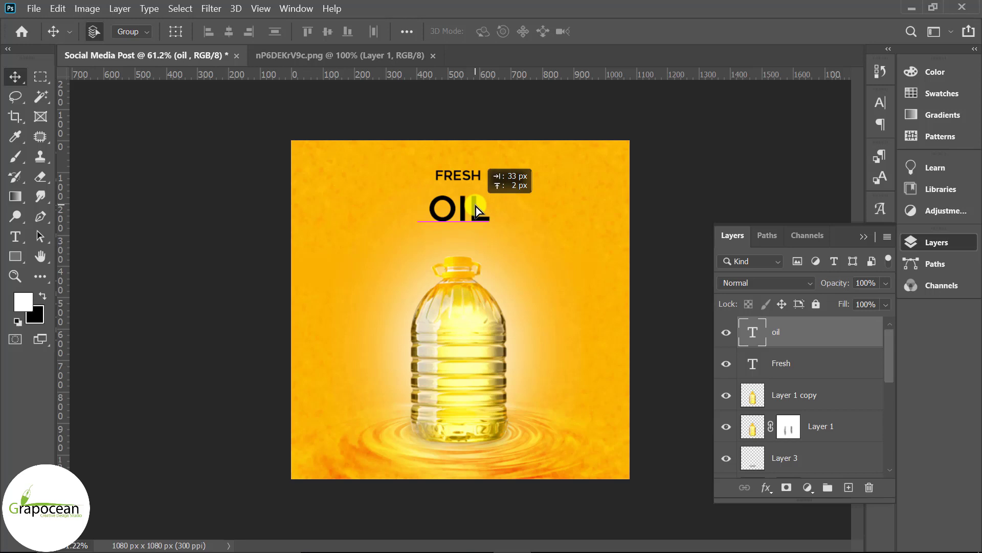
{"action": "left_click", "coordinate": [801, 365], "text": "ctrl"}
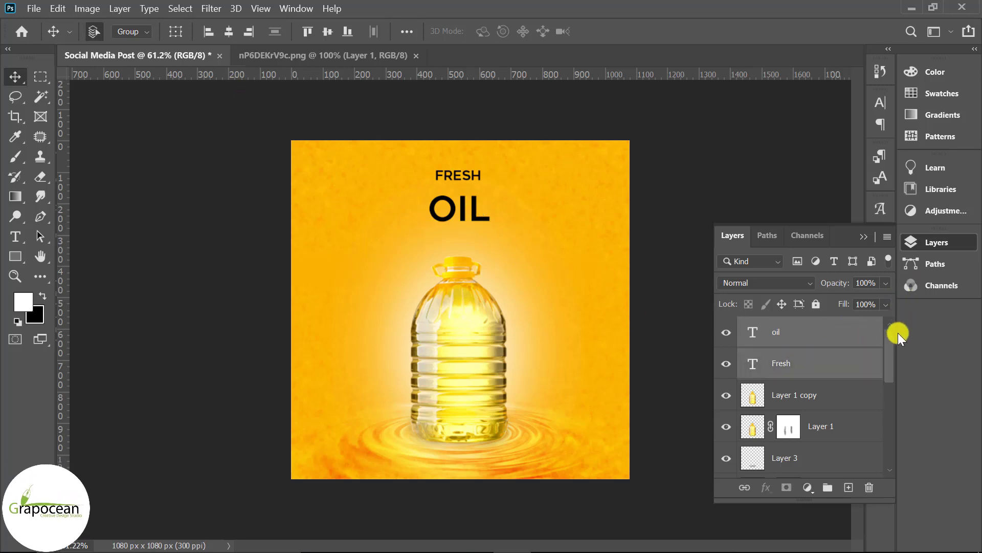
Step: Replace the OIL headline text with PRODUCT and commit it
{"action": "left_click_drag", "start_coordinate": [889, 339], "coordinate": [886, 465]}
{"action": "left_click", "coordinate": [834, 463]}
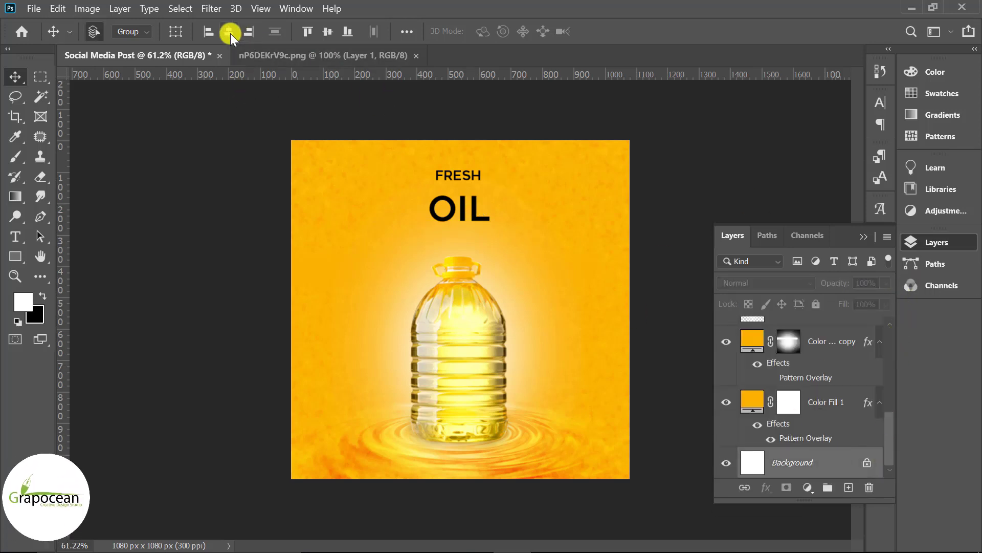
{"action": "scroll", "coordinate": [517, 219], "scroll_direction": "up", "scroll_amount": 2}
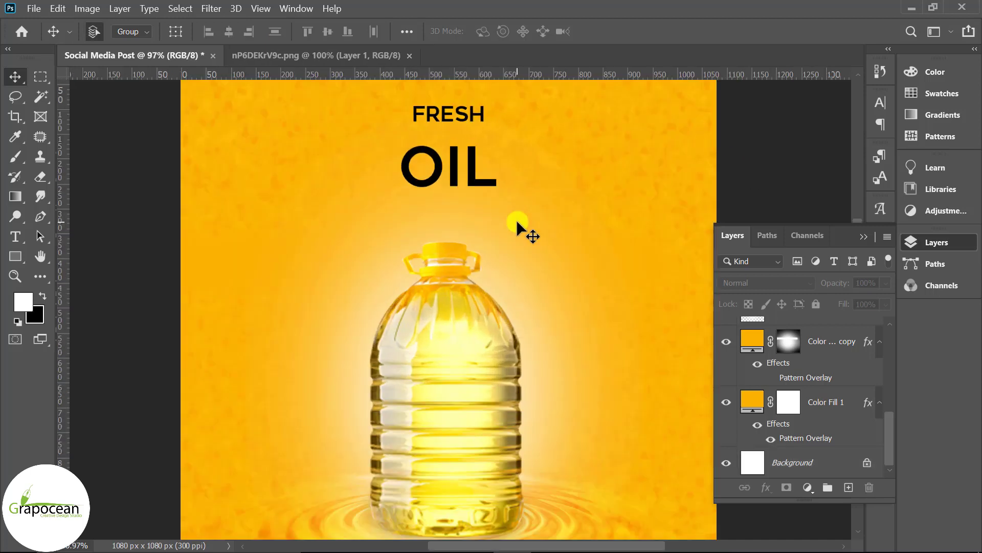
{"action": "scroll", "coordinate": [514, 228], "scroll_direction": "up", "scroll_amount": 2}
{"action": "left_click", "coordinate": [15, 237]}
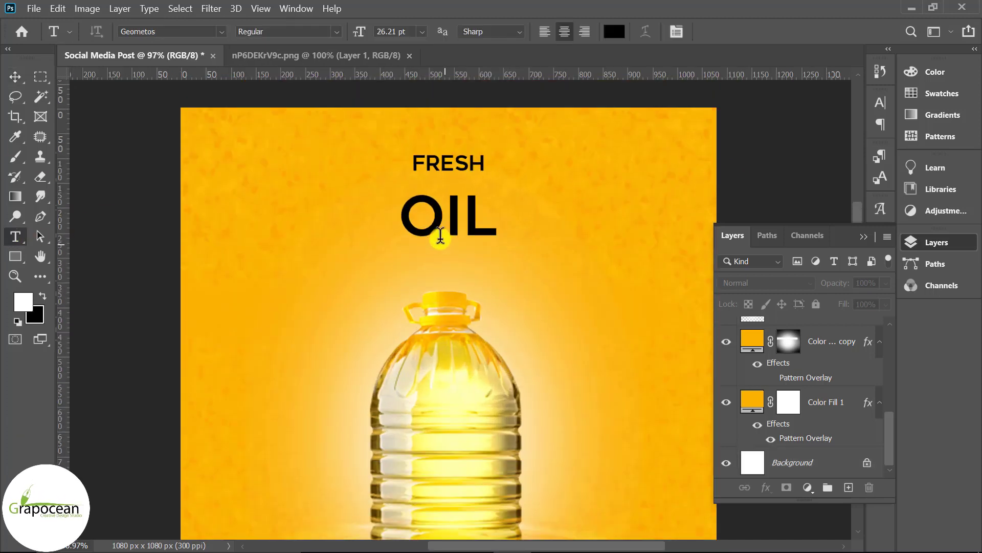
{"action": "left_click", "coordinate": [413, 220]}
{"action": "key", "text": "ctrl+a"}
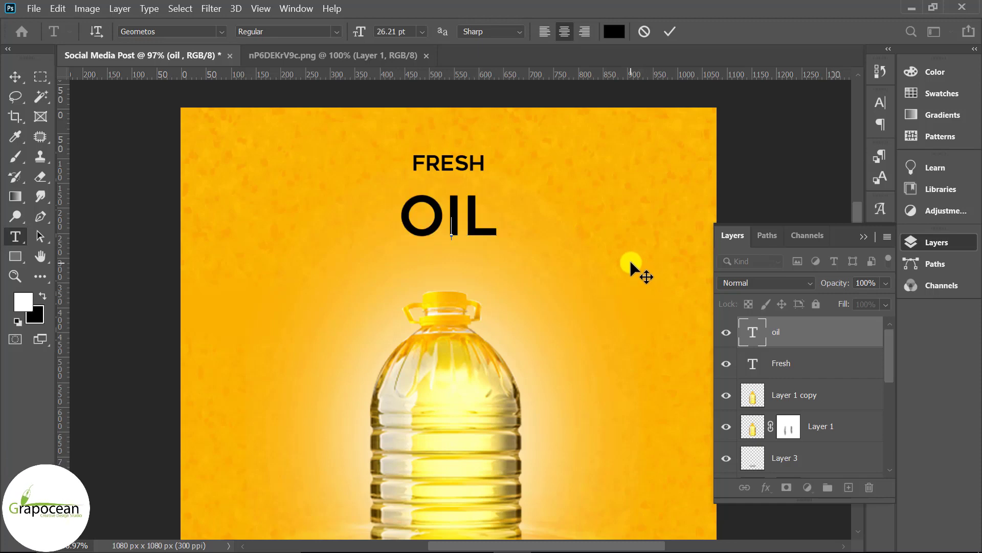
{"action": "key", "text": "BackSpace"}
{"action": "type", "text": "PRO"}
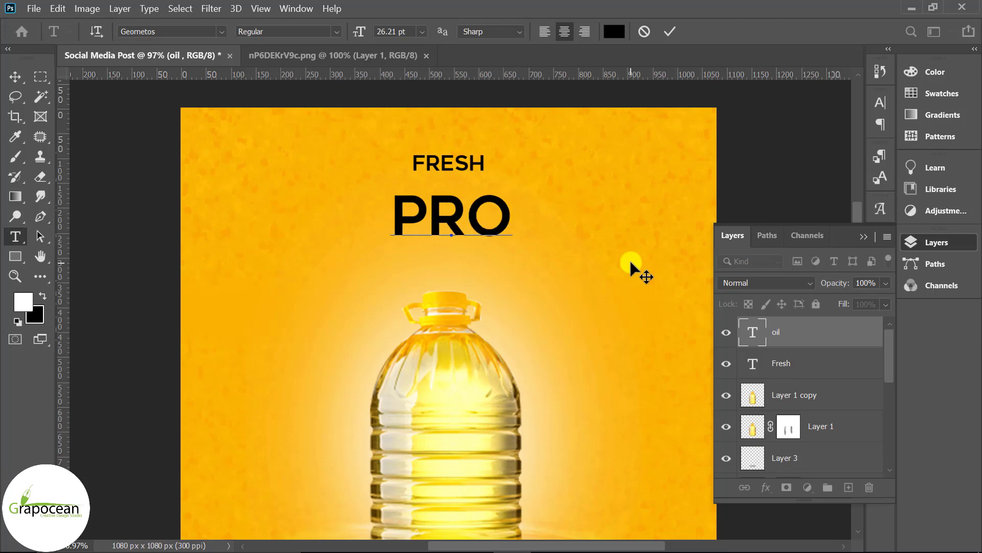
{"action": "type", "text": "DUCT"}
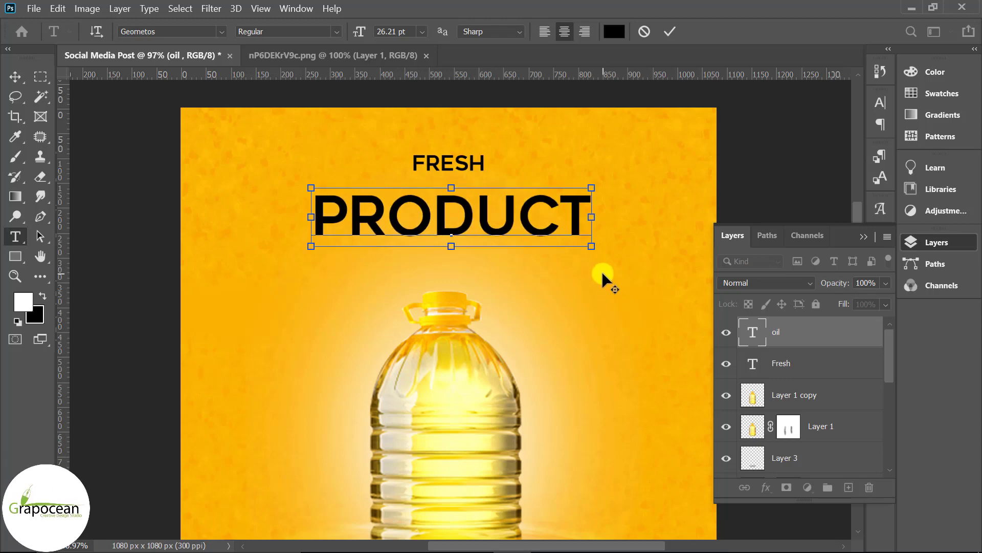
{"action": "scroll", "coordinate": [601, 271], "scroll_direction": "down", "scroll_amount": 3}
{"action": "scroll", "coordinate": [550, 227], "scroll_direction": "up", "scroll_amount": 2}
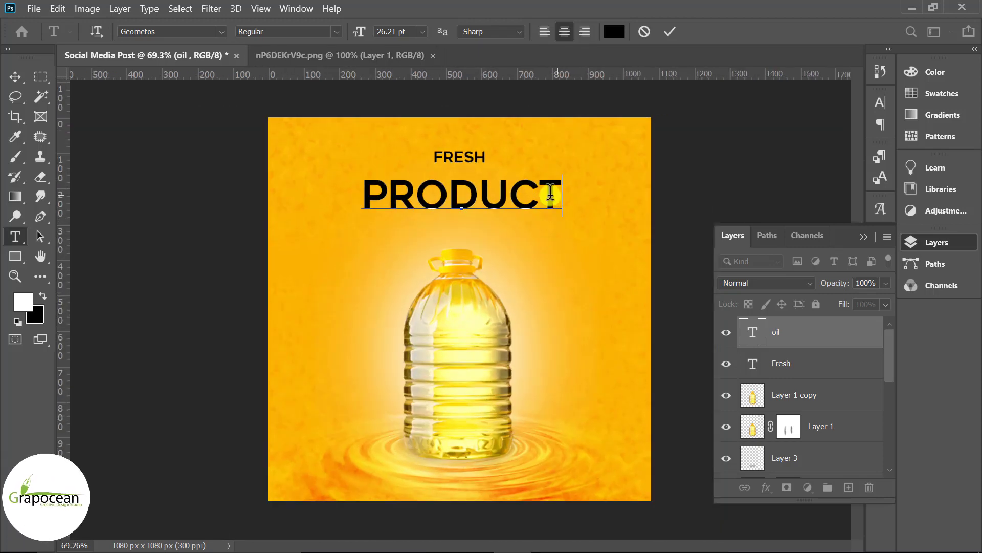
{"action": "left_click_drag", "start_coordinate": [563, 195], "coordinate": [318, 196]}
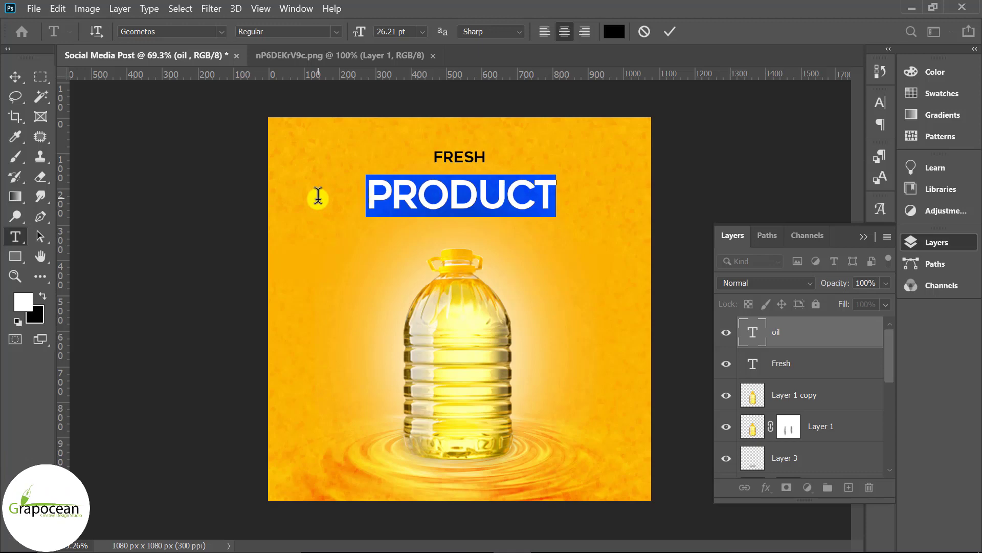
{"action": "key", "text": "ctrl+Return"}
Step: Move the PRODUCT headline up so it sits closer beneath FRESH
{"action": "key", "text": "v"}
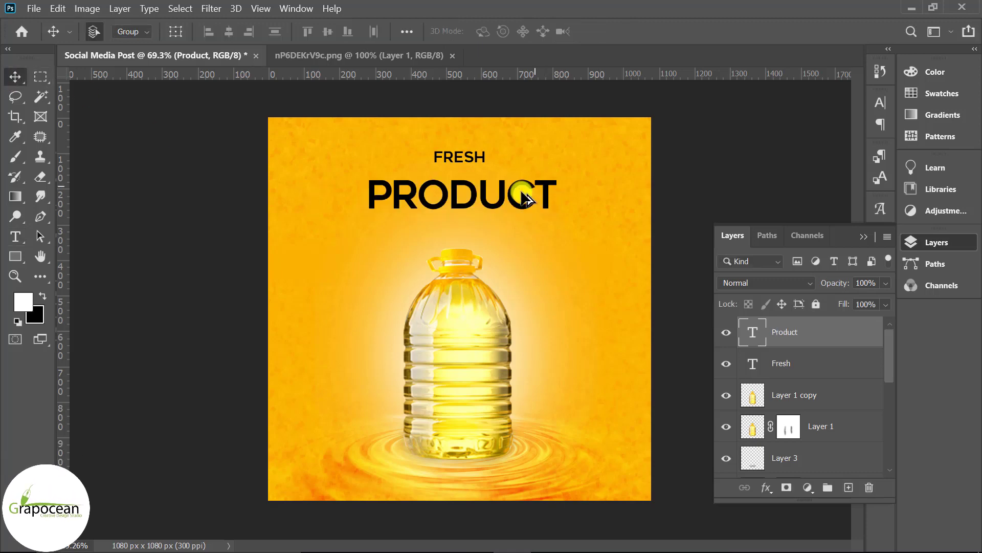
{"action": "scroll", "coordinate": [526, 193], "scroll_direction": "up", "scroll_amount": 1}
{"action": "left_click_drag", "start_coordinate": [512, 193], "coordinate": [507, 178]}
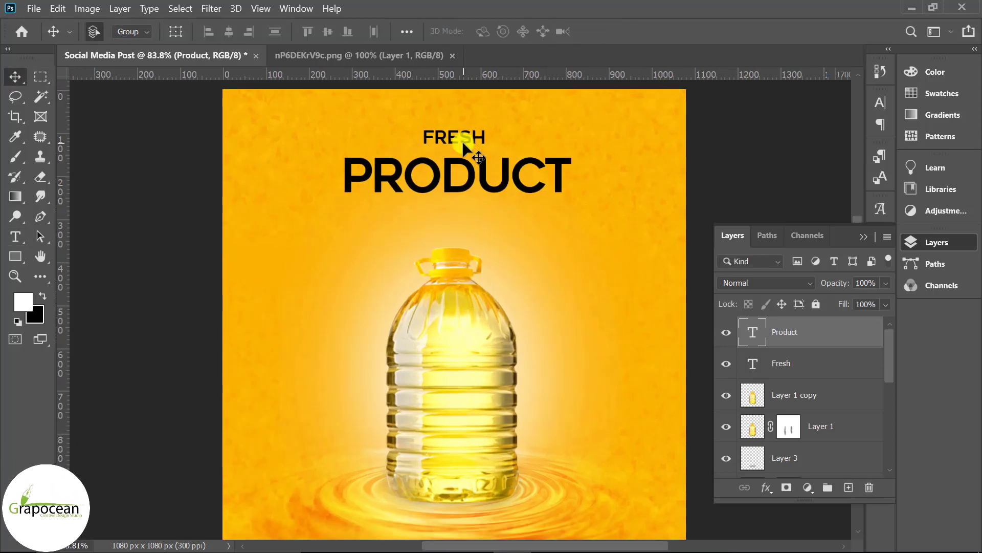
{"action": "scroll", "coordinate": [461, 143], "scroll_direction": "up", "scroll_amount": 2}
{"action": "scroll", "coordinate": [512, 204], "scroll_direction": "up", "scroll_amount": 2}
{"action": "left_click", "coordinate": [813, 364]}
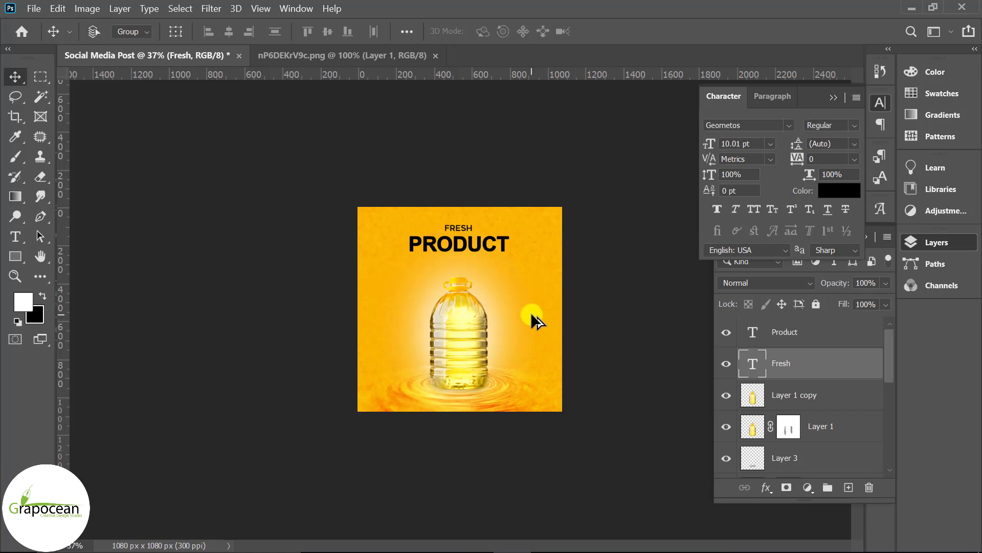
Step: Duplicate the orange Color Fill 1 layer and place the copy above the Product layer
{"action": "scroll", "coordinate": [530, 312], "scroll_direction": "up", "scroll_amount": 2}
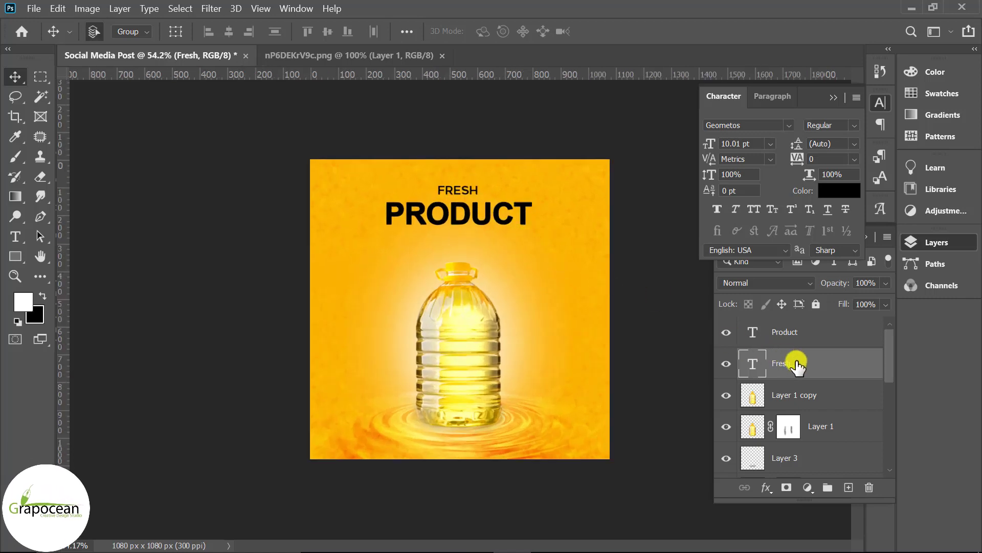
{"action": "scroll", "coordinate": [803, 389], "scroll_direction": "down", "scroll_amount": 2}
{"action": "scroll", "coordinate": [812, 421], "scroll_direction": "down", "scroll_amount": 2}
{"action": "scroll", "coordinate": [812, 421], "scroll_direction": "down", "scroll_amount": 1}
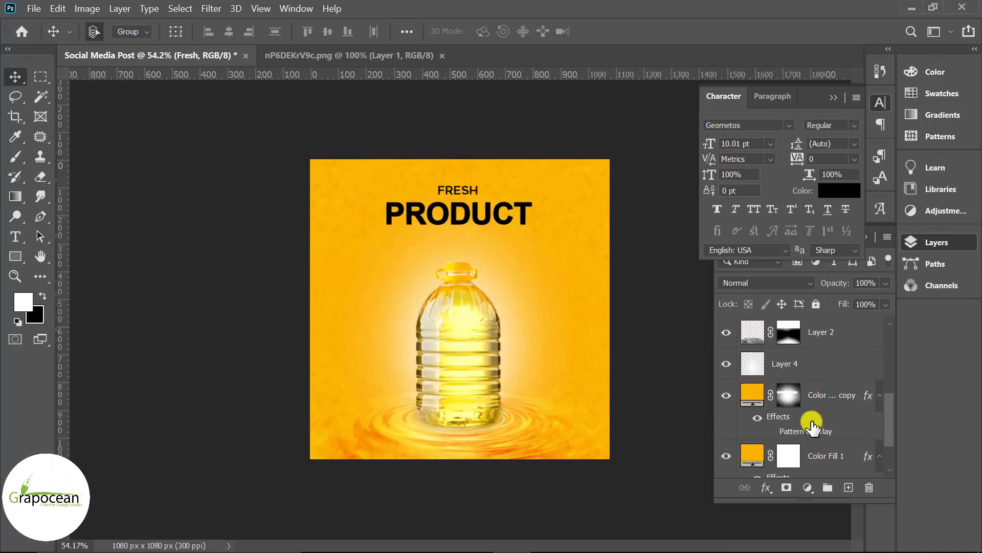
{"action": "scroll", "coordinate": [812, 424], "scroll_direction": "down", "scroll_amount": 1}
{"action": "left_click", "coordinate": [826, 426]}
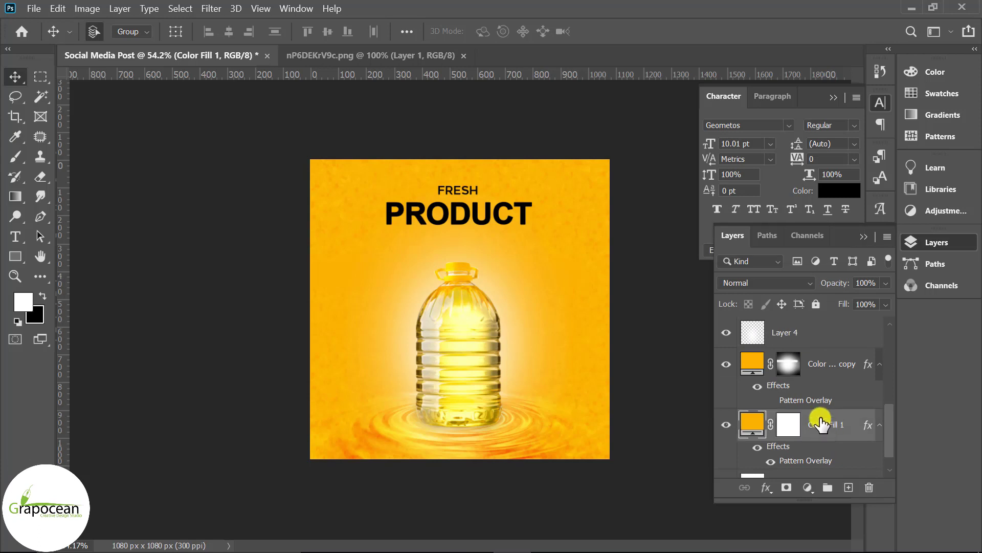
{"action": "key", "text": "ctrl+j"}
{"action": "mouse_move", "coordinate": [817, 431]}
{"action": "left_mouse_down"}
{"action": "mouse_move", "coordinate": [800, 346]}
{"action": "mouse_move", "coordinate": [812, 390]}
{"action": "mouse_move", "coordinate": [817, 333]}
{"action": "left_mouse_up"}
Step: Clip the fill copy to the PRODUCT text as a clipping mask
{"action": "right_click", "coordinate": [829, 335]}
{"action": "left_click", "coordinate": [699, 306]}
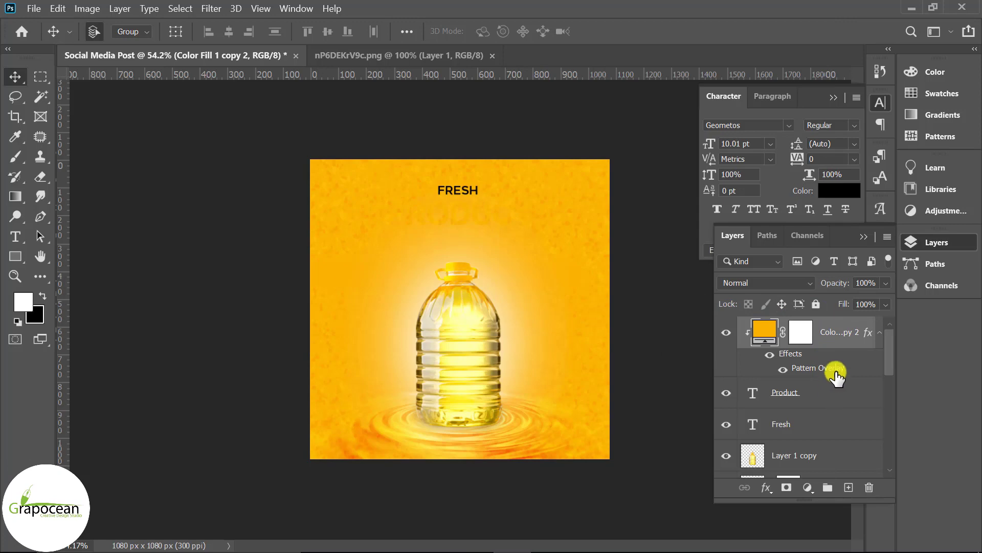
{"action": "left_click", "coordinate": [805, 400]}
{"action": "right_click", "coordinate": [829, 392]}
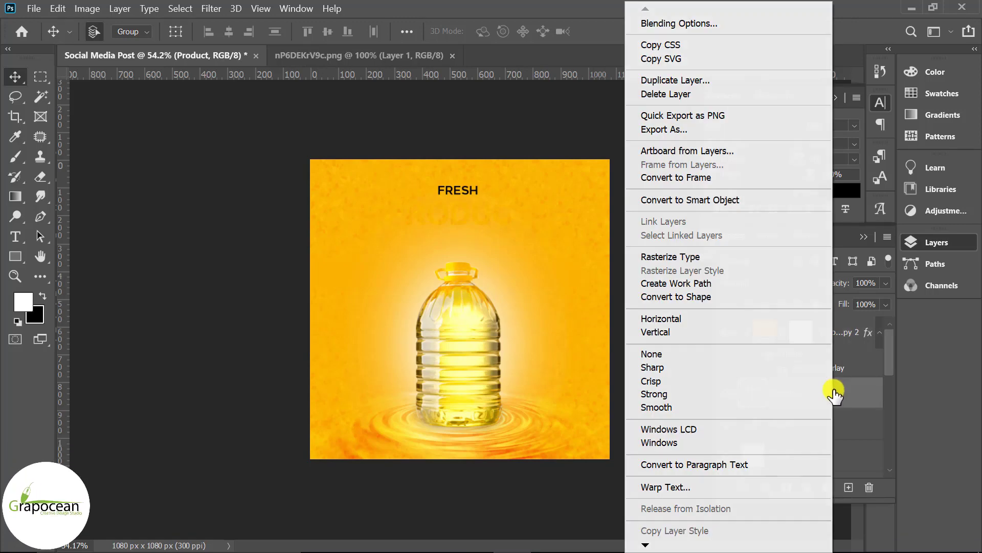
Step: Give PRODUCT a drop shadow with tighter blur, 44% opacity and shorter distance
{"action": "left_click", "coordinate": [686, 24]}
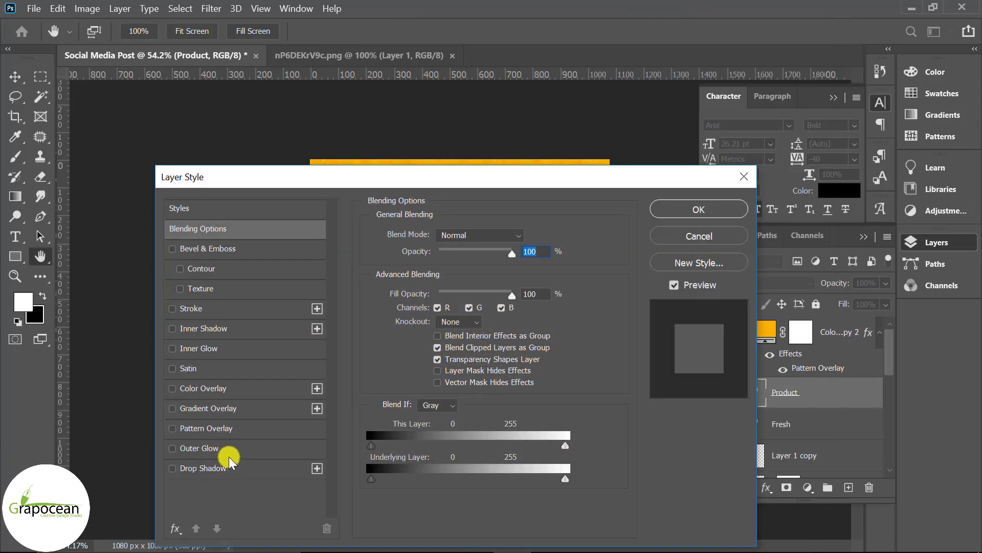
{"action": "left_click", "coordinate": [235, 467]}
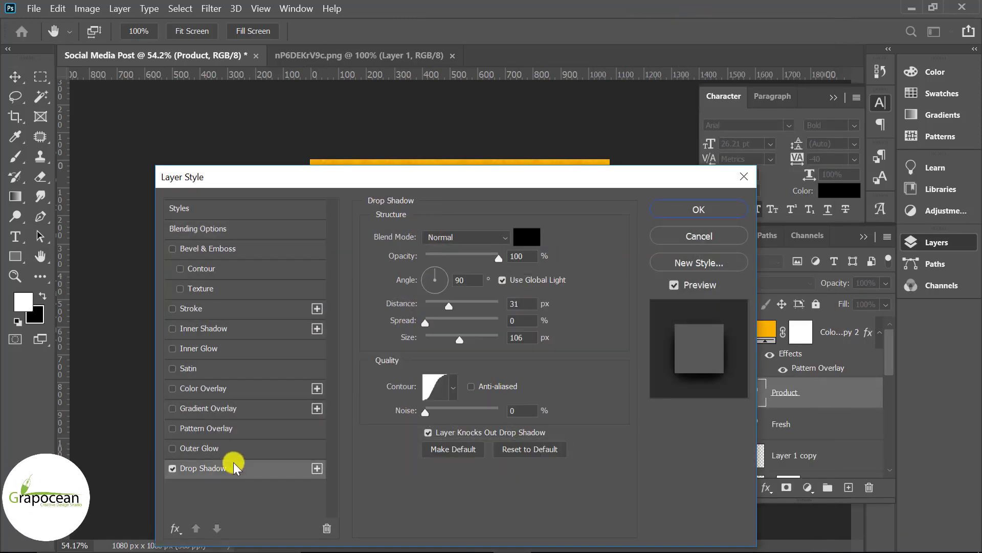
{"action": "left_click_drag", "start_coordinate": [487, 179], "coordinate": [579, 257]}
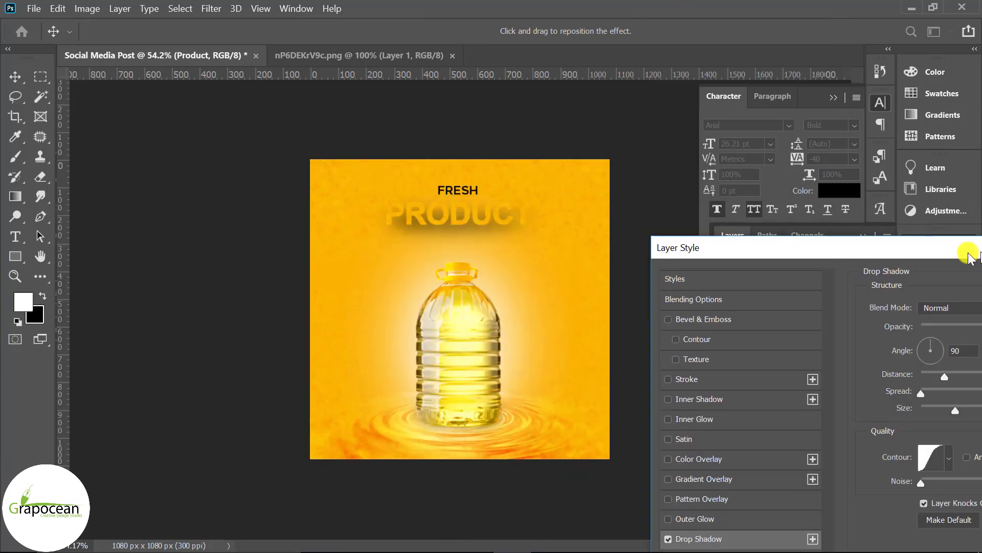
{"action": "left_click_drag", "start_coordinate": [555, 420], "coordinate": [529, 421]}
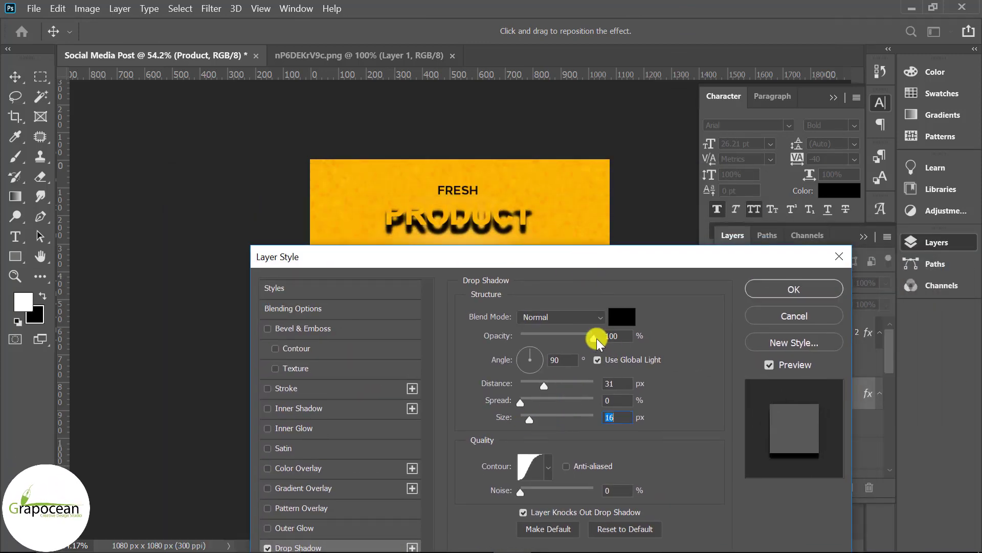
{"action": "left_click_drag", "start_coordinate": [595, 344], "coordinate": [555, 344]}
{"action": "left_click_drag", "start_coordinate": [544, 393], "coordinate": [529, 384]}
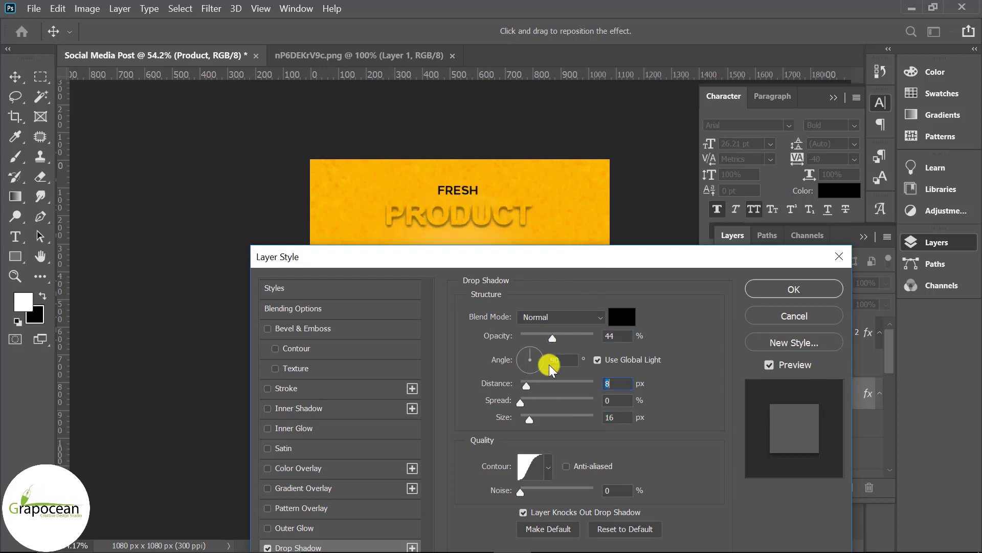
{"action": "left_click_drag", "start_coordinate": [560, 261], "coordinate": [417, 361]}
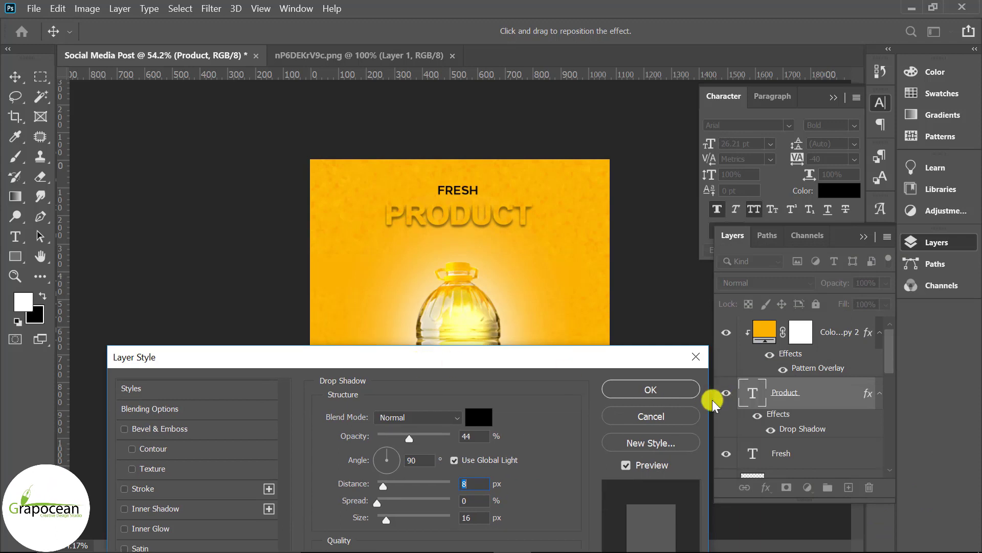
{"action": "left_click", "coordinate": [672, 390]}
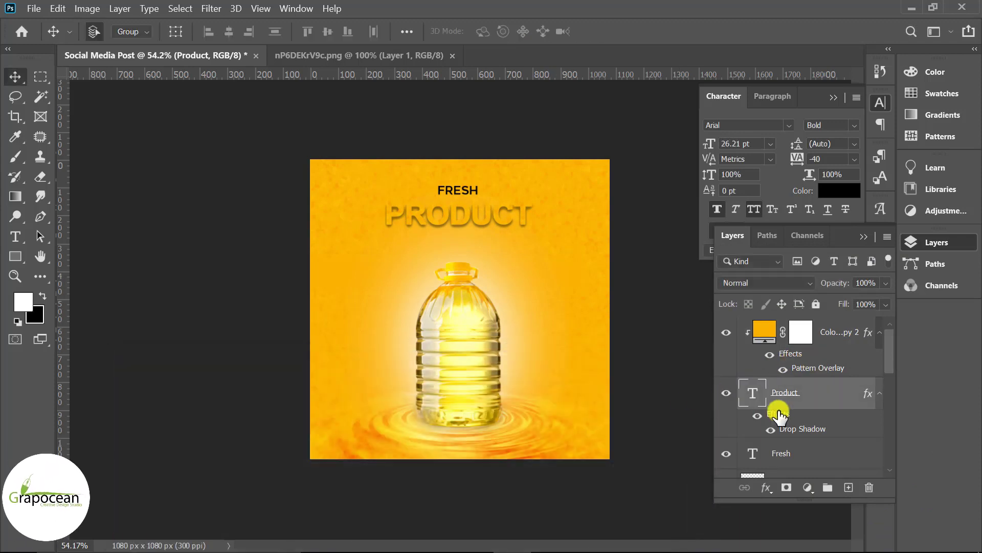
Step: Add a 6 px white outside stroke to the Product headline
{"action": "double_click", "coordinate": [867, 396]}
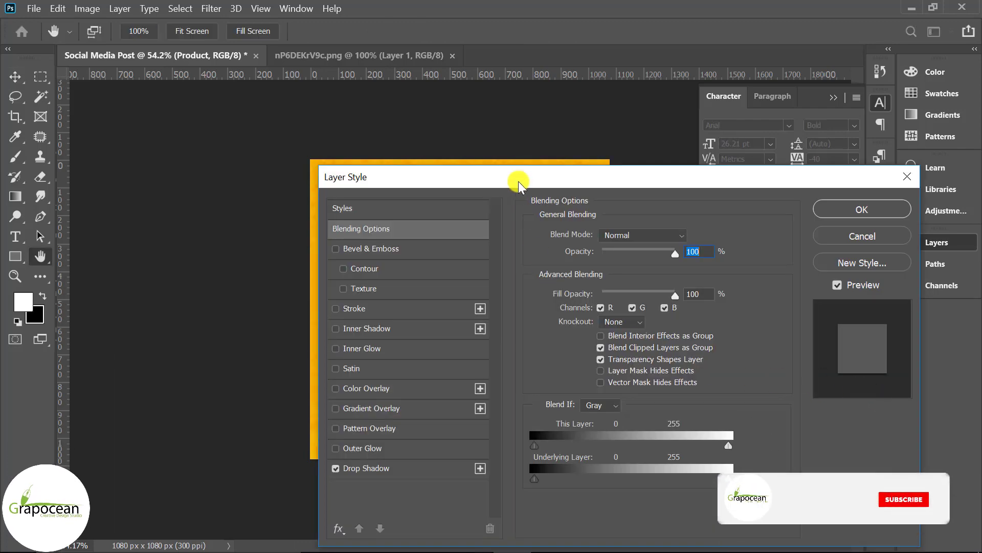
{"action": "left_click_drag", "start_coordinate": [518, 182], "coordinate": [700, 119]}
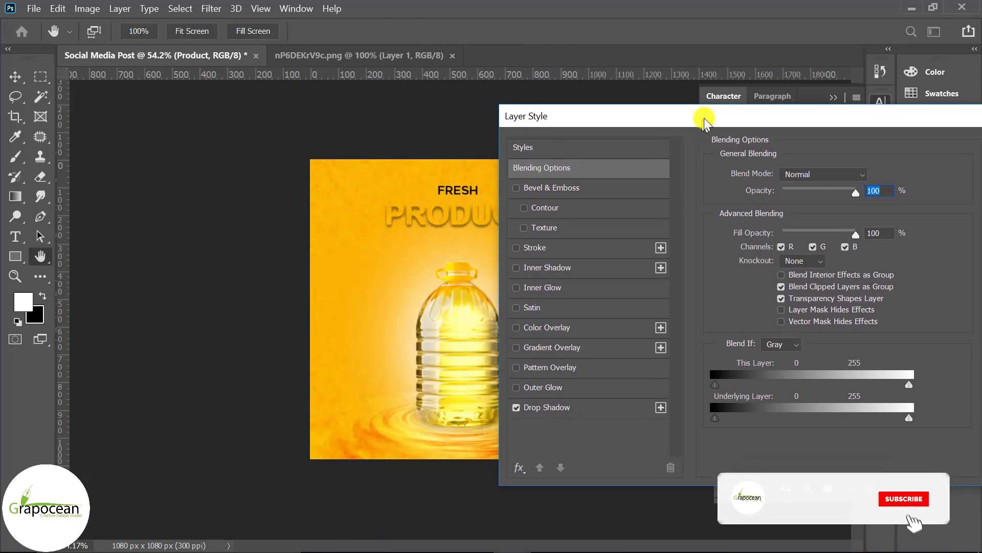
{"action": "left_click", "coordinate": [535, 246]}
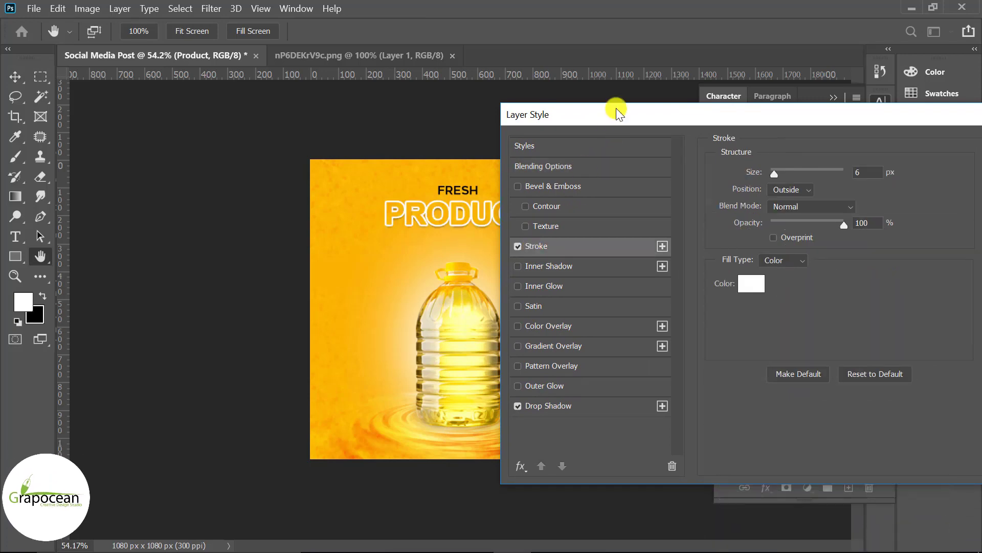
{"action": "mouse_move", "coordinate": [618, 115]}
{"action": "left_mouse_down"}
{"action": "mouse_move", "coordinate": [821, 357]}
{"action": "mouse_move", "coordinate": [342, 330]}
{"action": "left_mouse_up"}
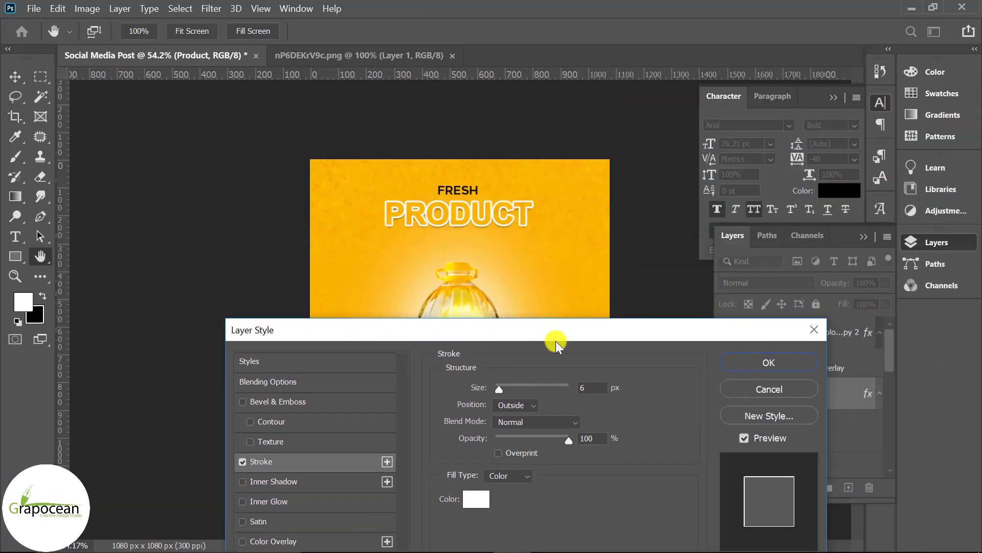
{"action": "left_click", "coordinate": [731, 362]}
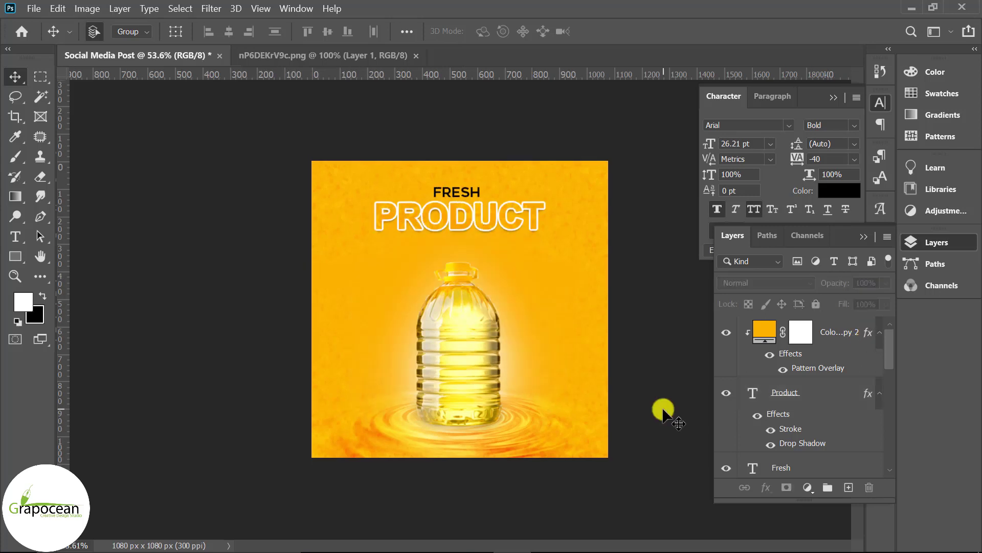
Step: Draw a thin vertical rectangle near the left edge and fill it deep orange
{"action": "left_click", "coordinate": [16, 257]}
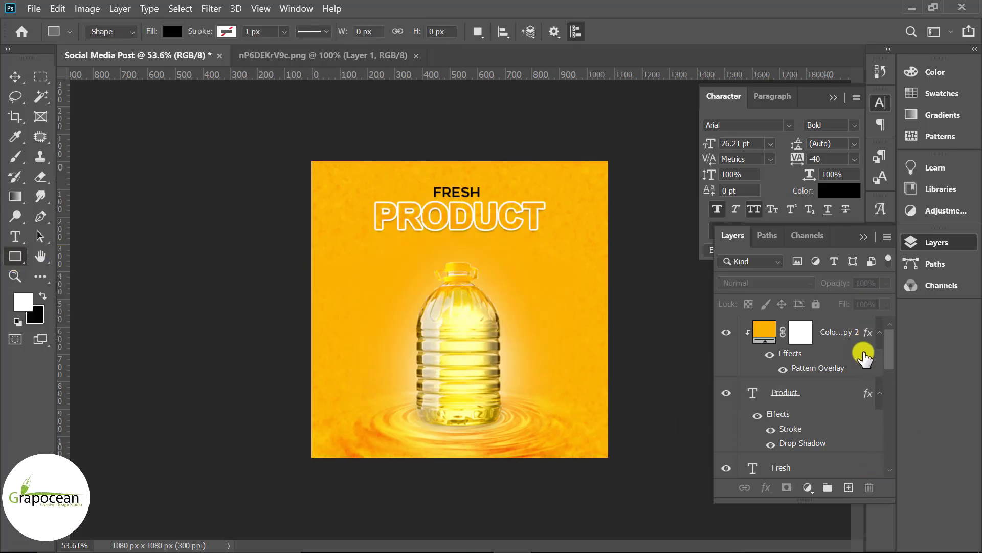
{"action": "left_click", "coordinate": [852, 335]}
{"action": "left_click", "coordinate": [848, 487]}
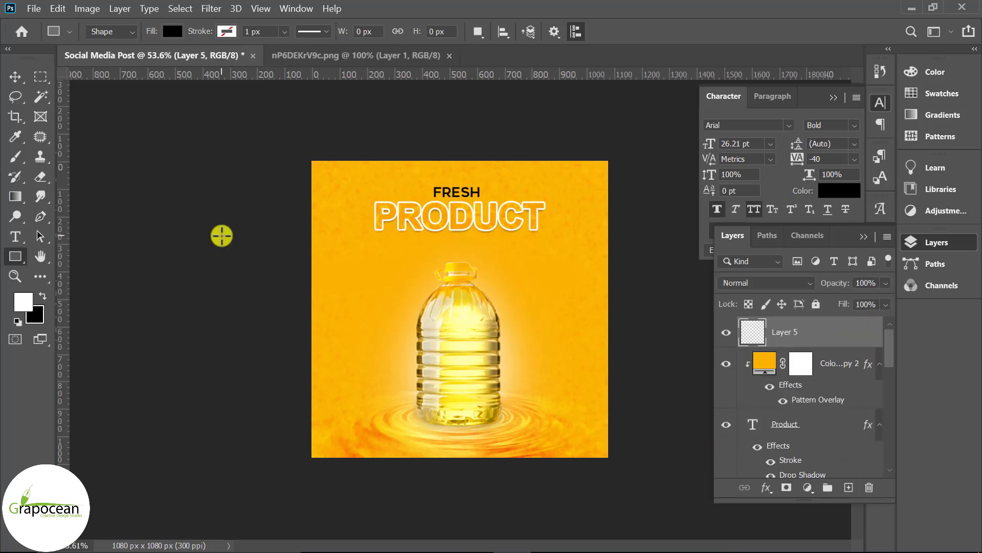
{"action": "left_click_drag", "start_coordinate": [318, 145], "coordinate": [331, 255]}
{"action": "left_click", "coordinate": [172, 31]}
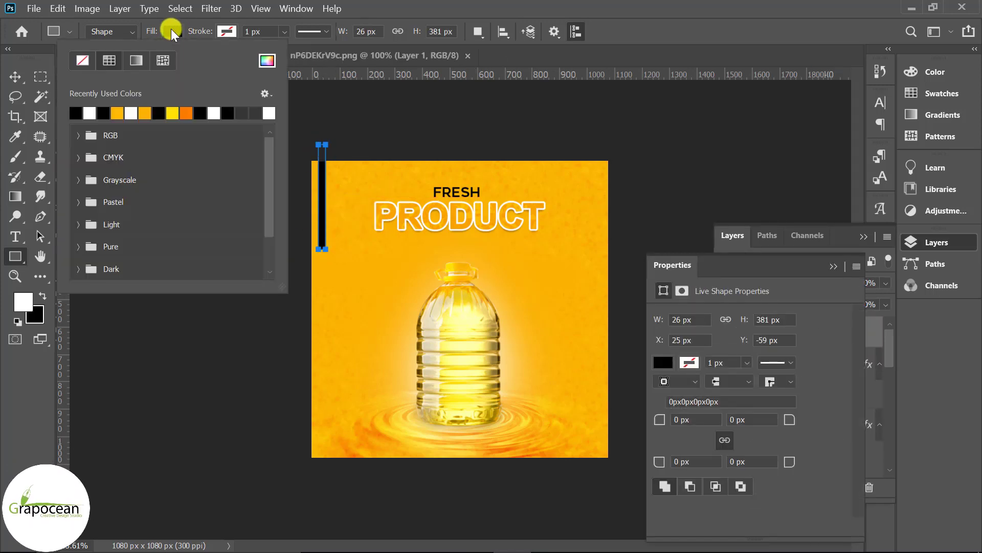
{"action": "left_click", "coordinate": [144, 113]}
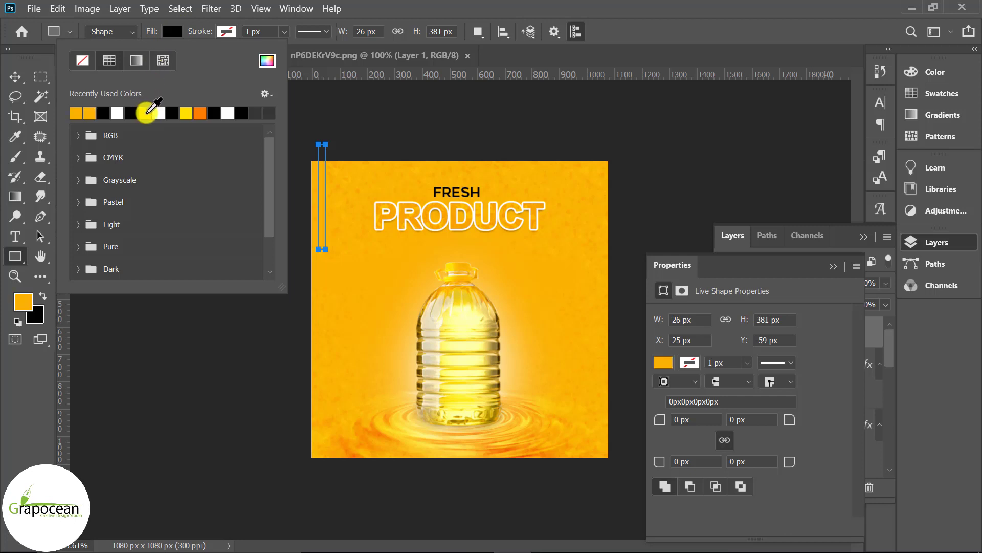
{"action": "left_click", "coordinate": [201, 113]}
{"action": "left_click", "coordinate": [31, 76]}
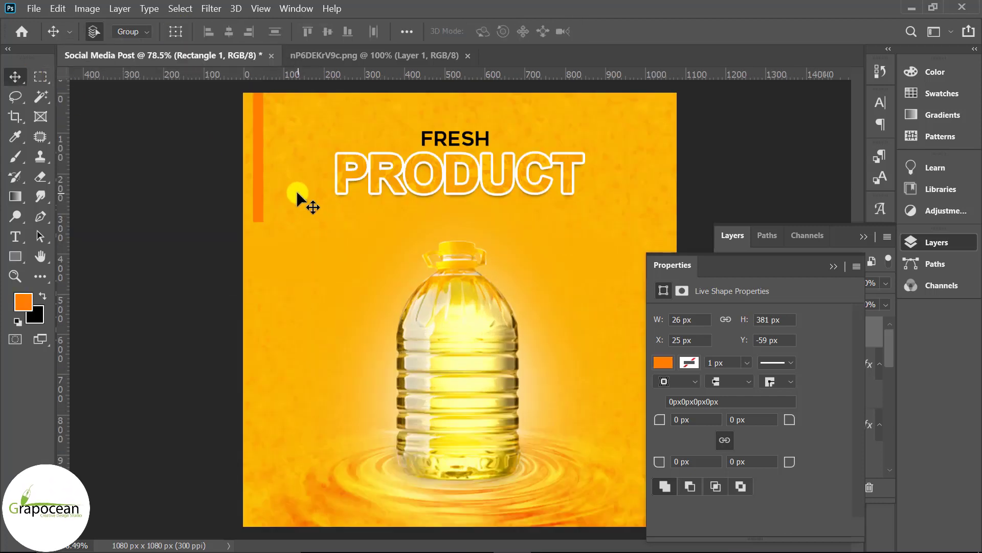
Step: Shift the orange bar slightly right and stretch it down to about 800 px tall
{"action": "scroll", "coordinate": [310, 204], "scroll_direction": "up", "scroll_amount": 2}
{"action": "mouse_move", "coordinate": [260, 172]}
{"action": "left_mouse_down"}
{"action": "mouse_move", "coordinate": [284, 175]}
{"action": "mouse_move", "coordinate": [273, 175]}
{"action": "left_mouse_up"}
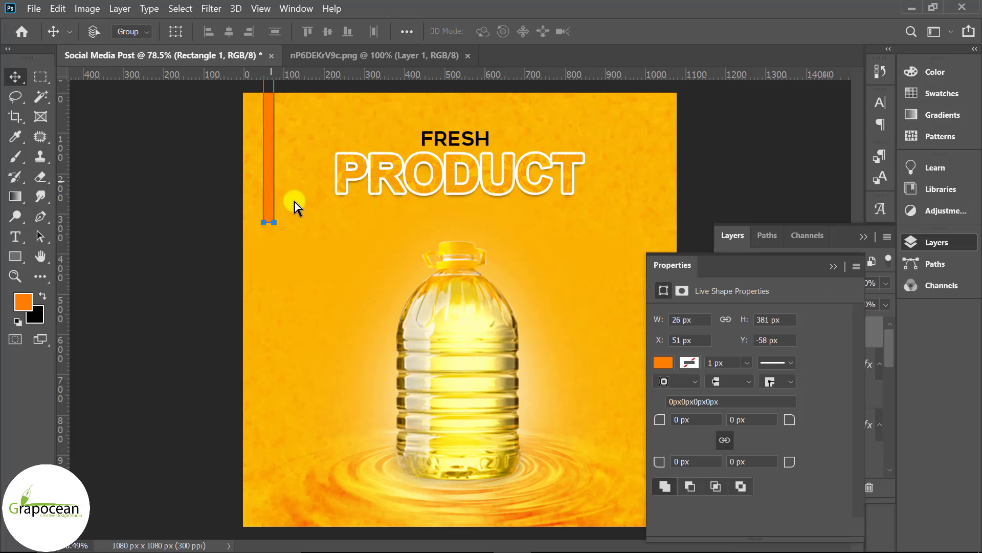
{"action": "key", "text": "ctrl+t"}
{"action": "left_click_drag", "start_coordinate": [269, 221], "coordinate": [269, 390]}
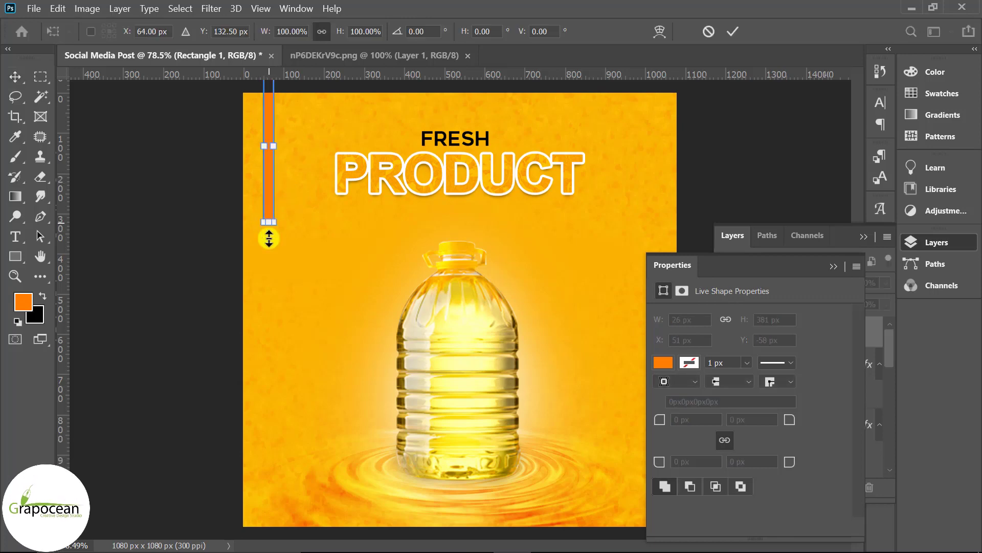
{"action": "left_click", "coordinate": [731, 37]}
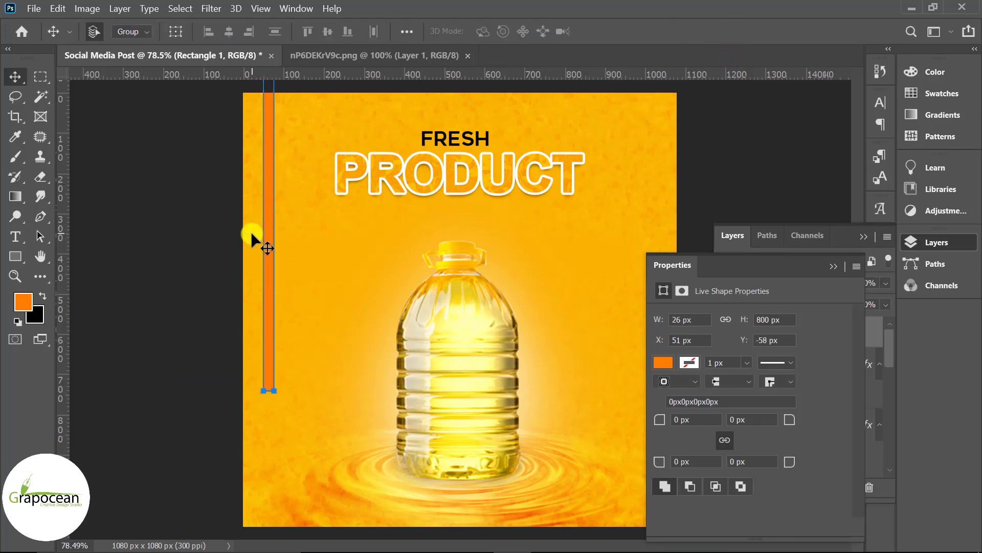
{"action": "scroll", "coordinate": [251, 231], "scroll_direction": "down", "scroll_amount": 2}
{"action": "left_click", "coordinate": [230, 240]}
{"action": "scroll", "coordinate": [322, 213], "scroll_direction": "up", "scroll_amount": 1}
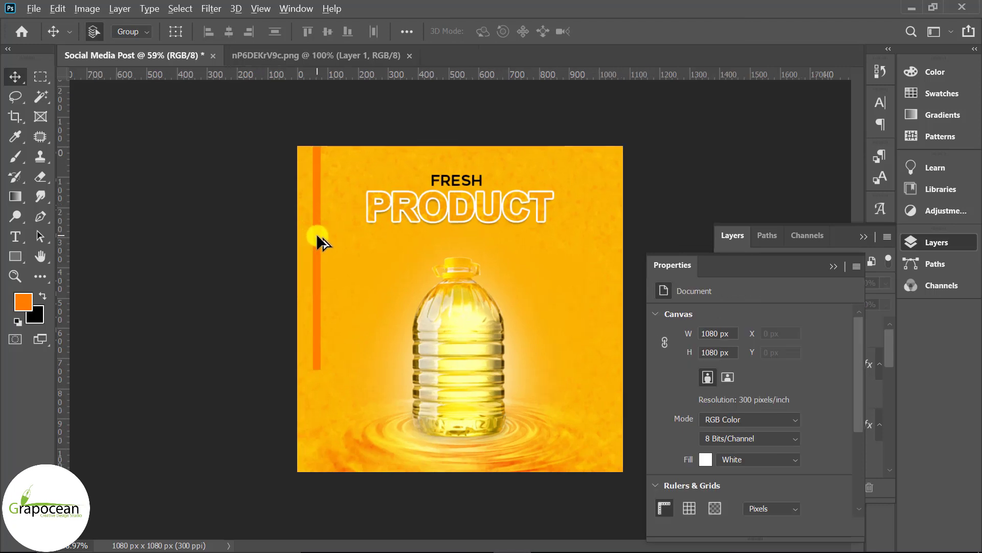
Step: Alt-drag the orange bar to create evenly spaced stripe copies
{"action": "left_click_drag", "start_coordinate": [317, 233], "coordinate": [349, 252]}
{"action": "key", "text": "ctrl+z"}
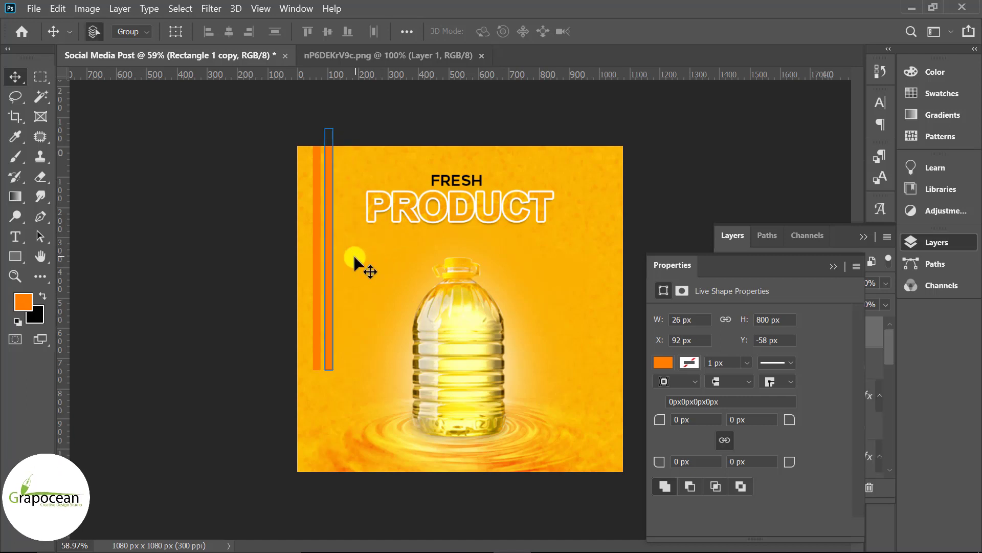
{"action": "scroll", "coordinate": [354, 254], "scroll_direction": "up", "scroll_amount": 2}
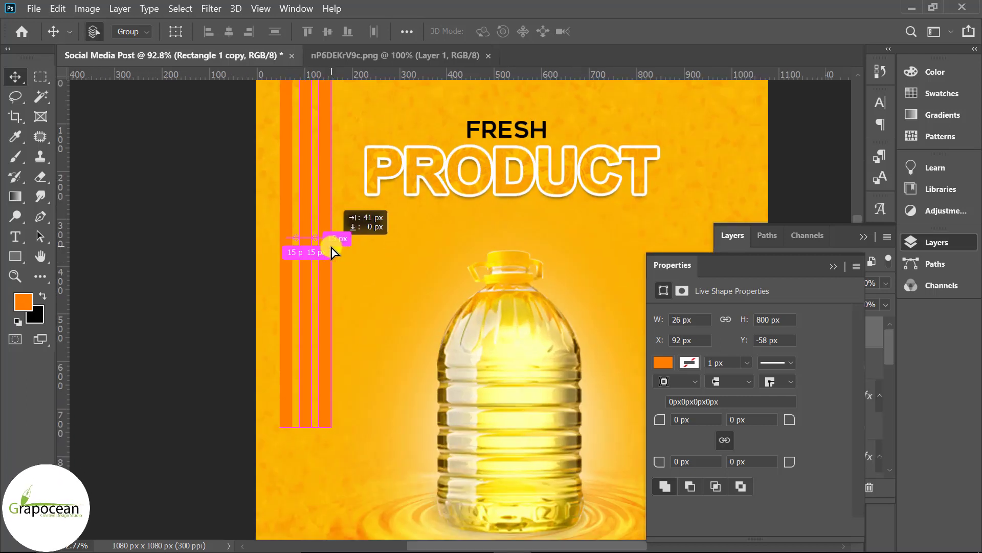
{"action": "left_click_drag", "start_coordinate": [330, 248], "coordinate": [368, 256]}
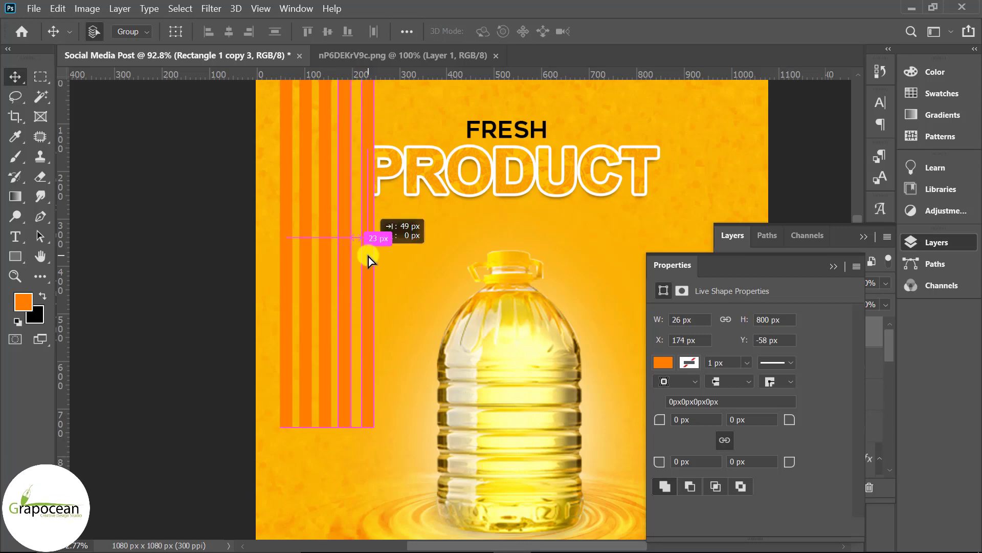
{"action": "scroll", "coordinate": [416, 320], "scroll_direction": "down", "scroll_amount": 5}
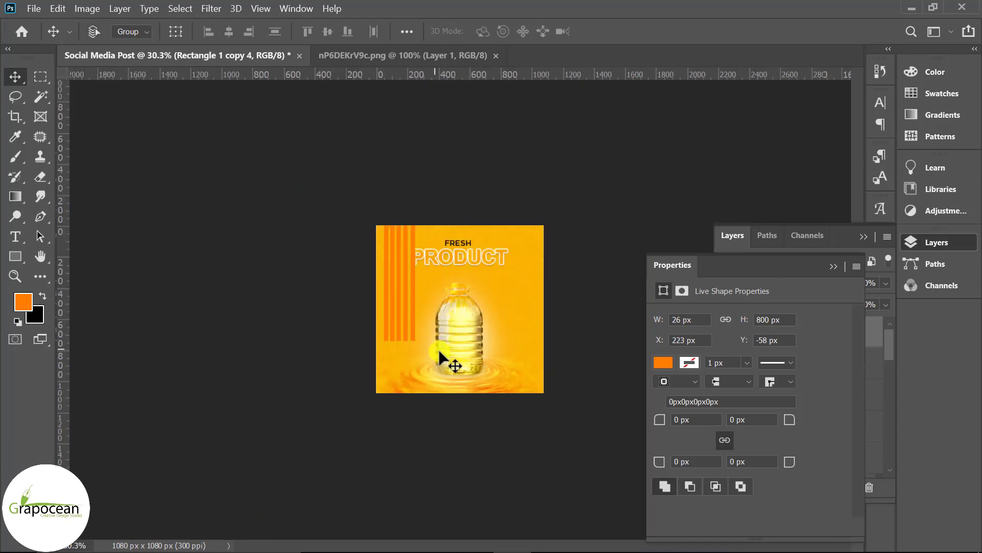
Step: Select the five stripes and duplicate the set rightward to reach the post's right edge
{"action": "left_click", "coordinate": [835, 266]}
{"action": "left_click", "coordinate": [827, 429], "text": "shift"}
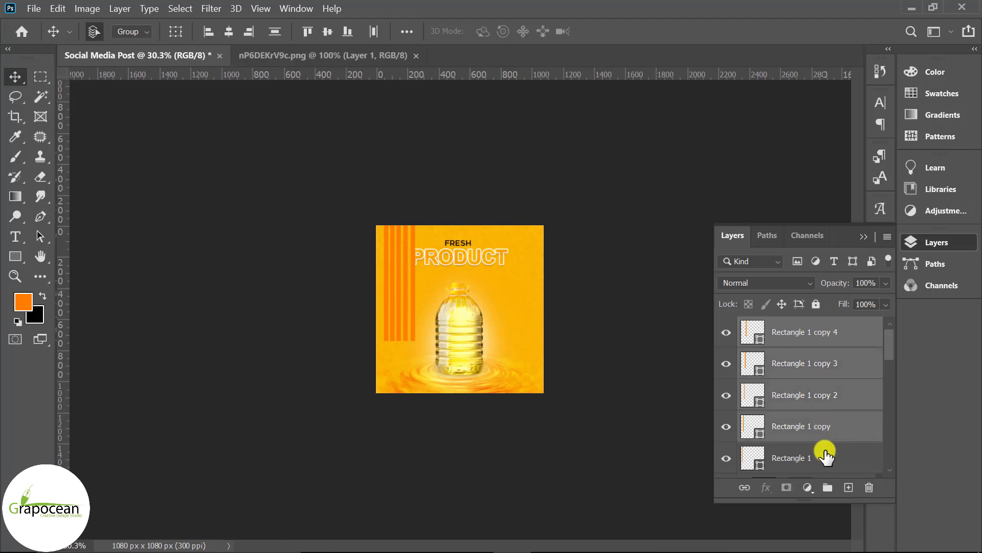
{"action": "left_click", "coordinate": [825, 454], "text": "shift"}
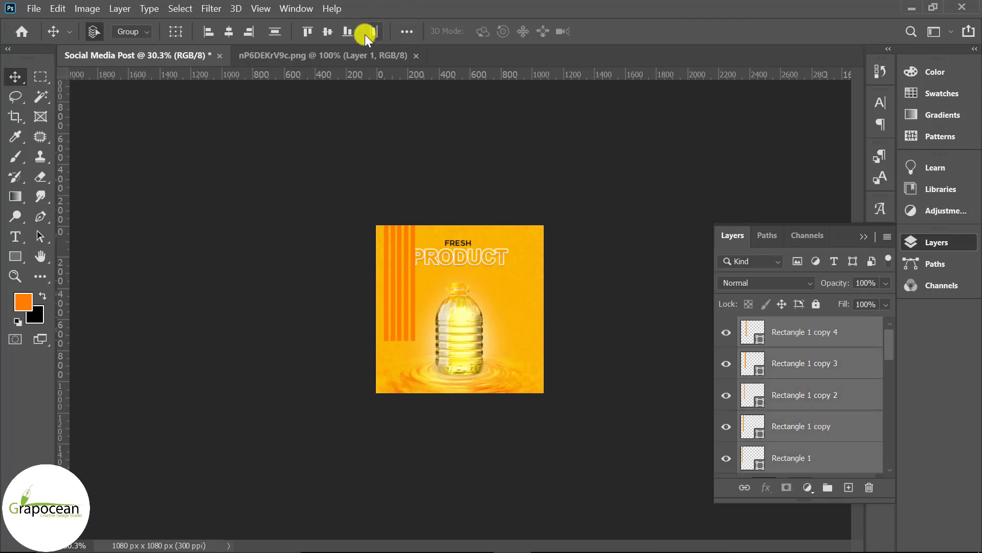
{"action": "scroll", "coordinate": [446, 272], "scroll_direction": "up", "scroll_amount": 3}
{"action": "scroll", "coordinate": [403, 296], "scroll_direction": "up", "scroll_amount": 3}
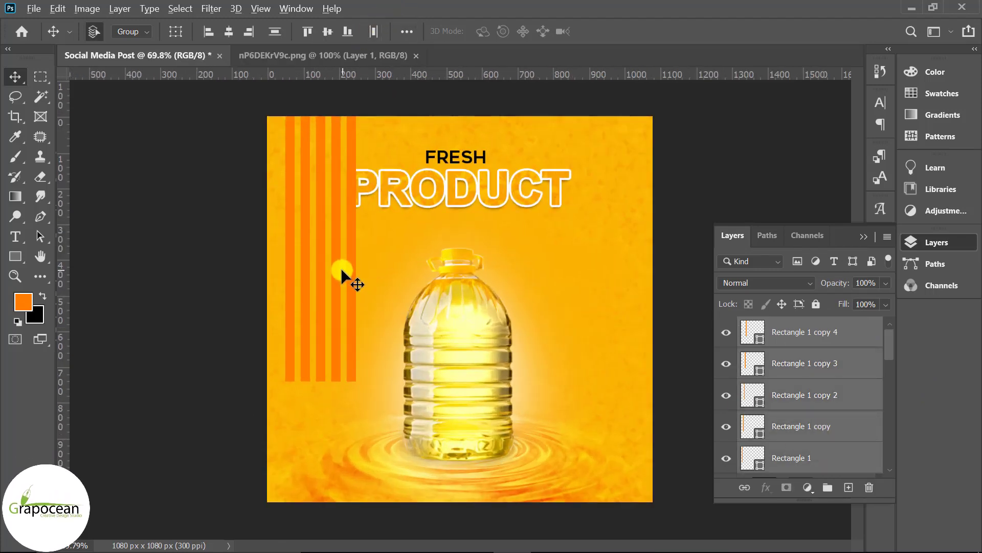
{"action": "mouse_move", "coordinate": [340, 268]}
{"action": "left_mouse_down"}
{"action": "mouse_move", "coordinate": [417, 271]}
{"action": "mouse_move", "coordinate": [475, 255]}
{"action": "mouse_move", "coordinate": [590, 263]}
{"action": "mouse_move", "coordinate": [579, 260]}
{"action": "left_mouse_up"}
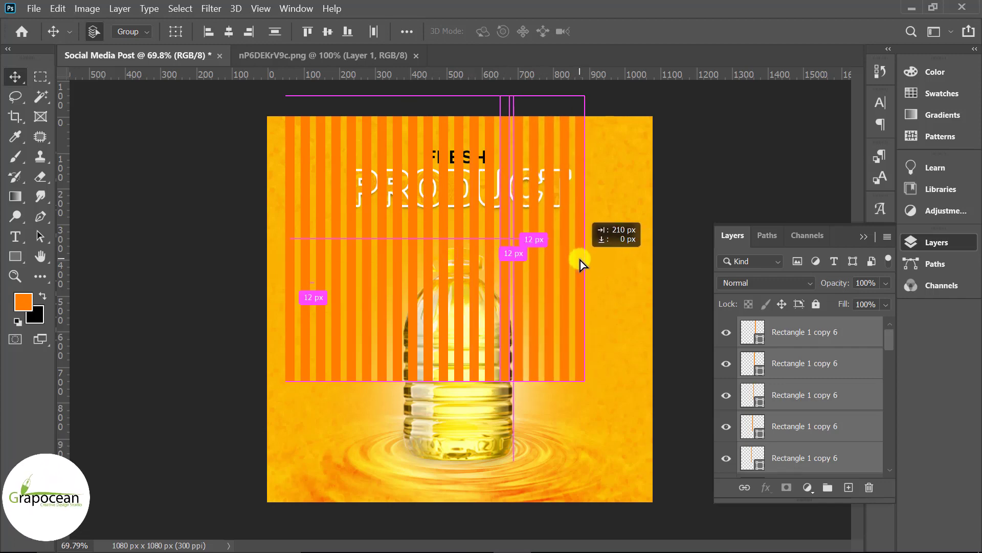
{"action": "left_click_drag", "start_coordinate": [579, 260], "coordinate": [655, 268]}
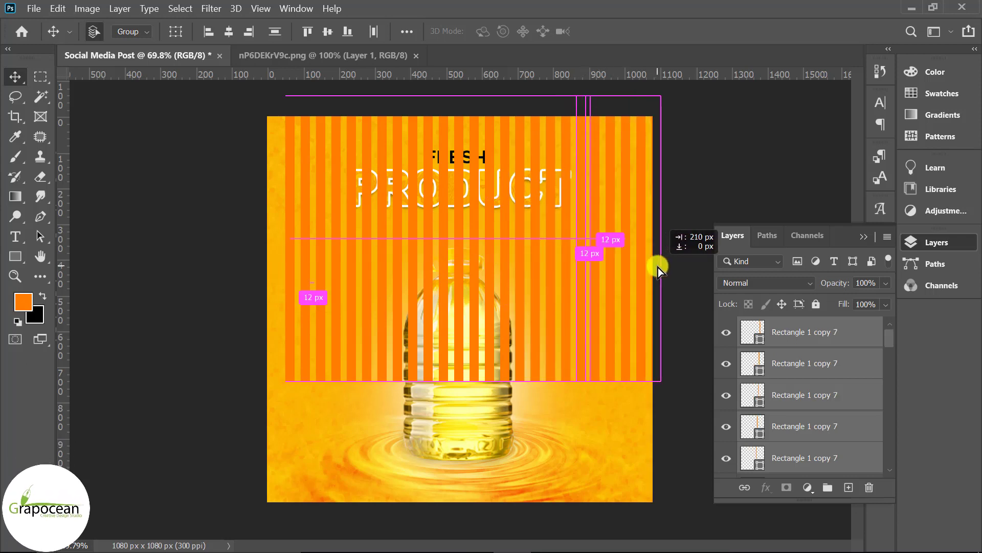
{"action": "left_click_drag", "start_coordinate": [655, 268], "coordinate": [658, 267]}
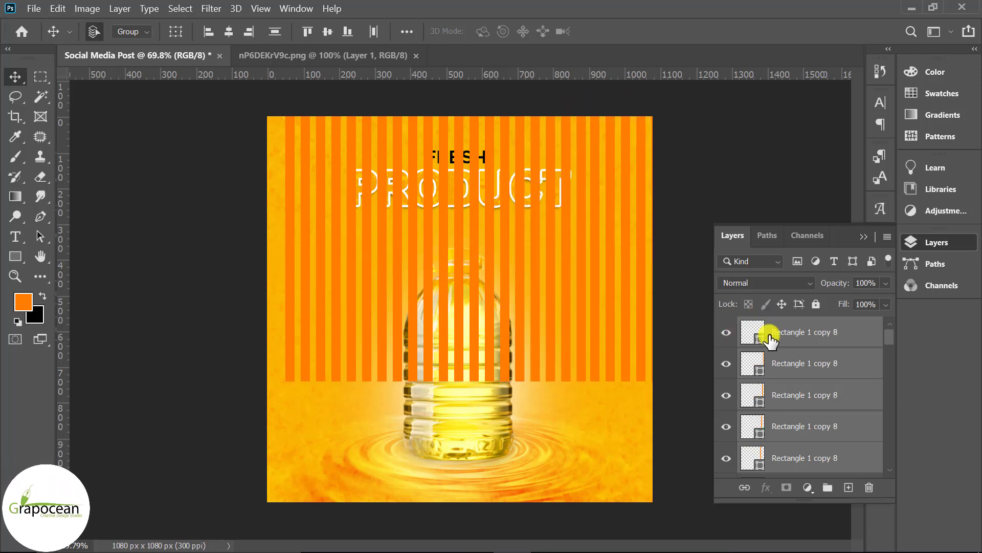
Step: Select all stripe layers, Rectangle 1 through Rectangle 1 copy 8
{"action": "left_click_drag", "start_coordinate": [891, 336], "coordinate": [898, 404]}
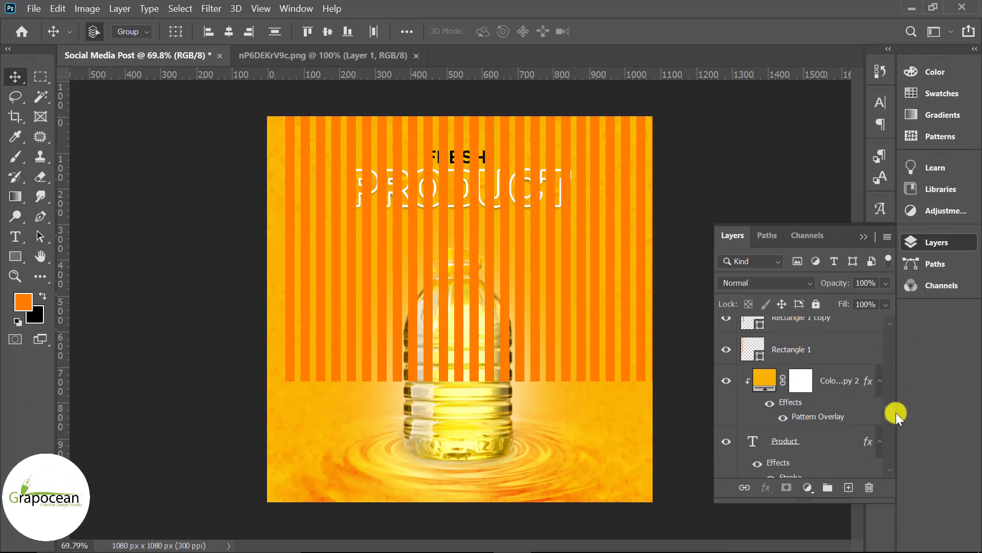
{"action": "left_click", "coordinate": [875, 426], "text": "shift"}
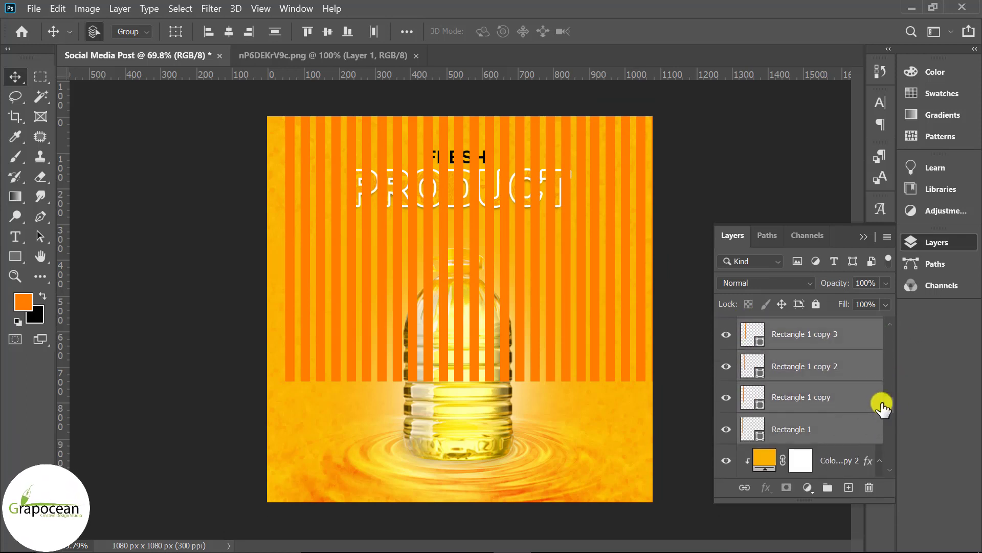
{"action": "scroll", "coordinate": [883, 404], "scroll_direction": "up", "scroll_amount": 3}
{"action": "scroll", "coordinate": [881, 401], "scroll_direction": "up", "scroll_amount": 5}
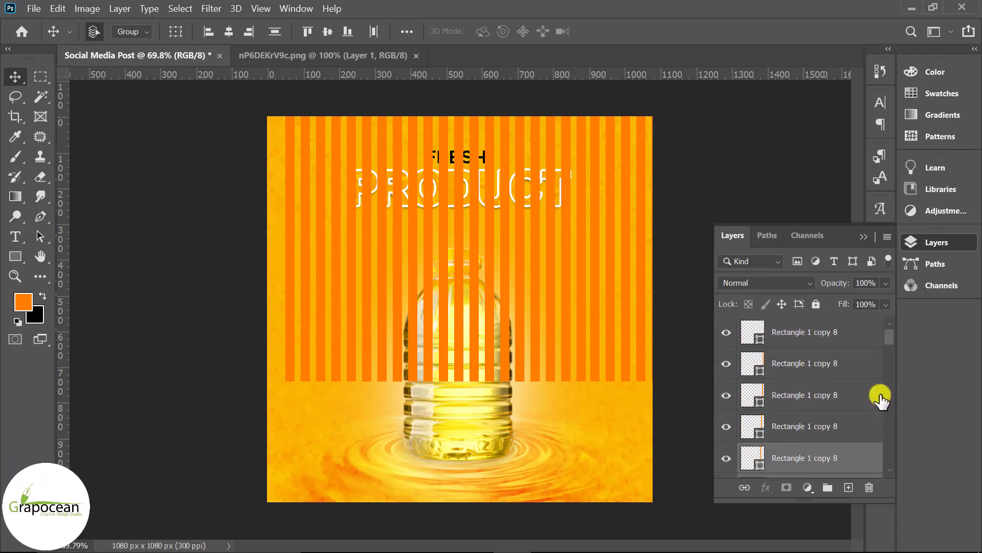
{"action": "left_click", "coordinate": [858, 340]}
{"action": "left_click_drag", "start_coordinate": [891, 338], "coordinate": [898, 406]}
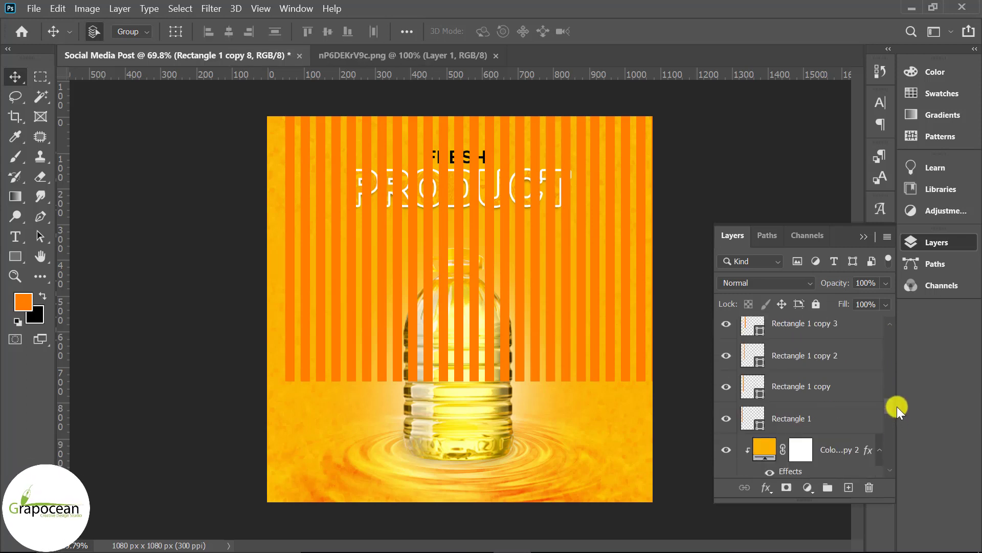
Step: Scale the stripe set to about 107%, recentre it, and convert it to a smart object
{"action": "left_click", "coordinate": [835, 415], "text": "shift"}
{"action": "key", "text": "ctrl+t"}
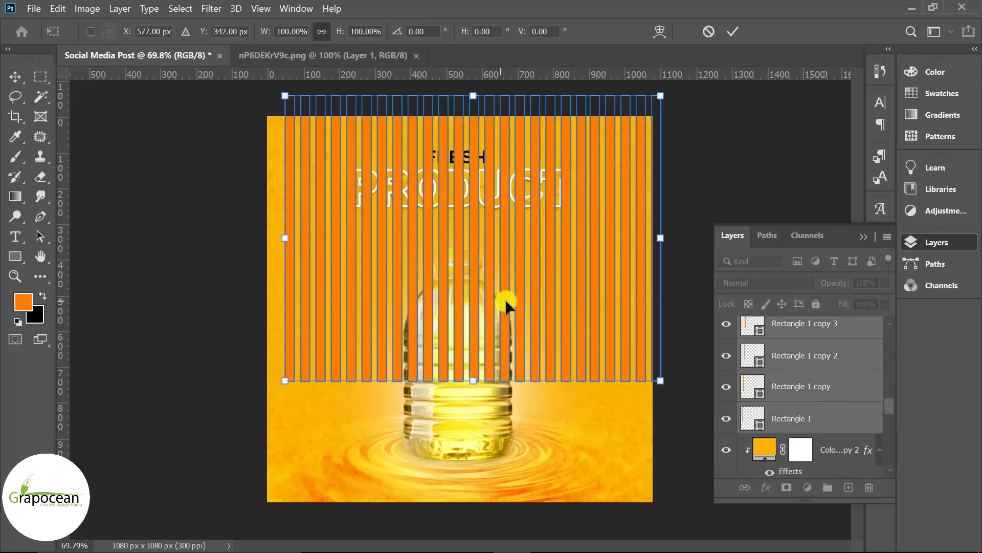
{"action": "left_click_drag", "start_coordinate": [660, 380], "coordinate": [572, 343]}
{"action": "mouse_move", "coordinate": [585, 305]}
{"action": "left_mouse_down"}
{"action": "mouse_move", "coordinate": [583, 285]}
{"action": "mouse_move", "coordinate": [556, 256]}
{"action": "left_mouse_up"}
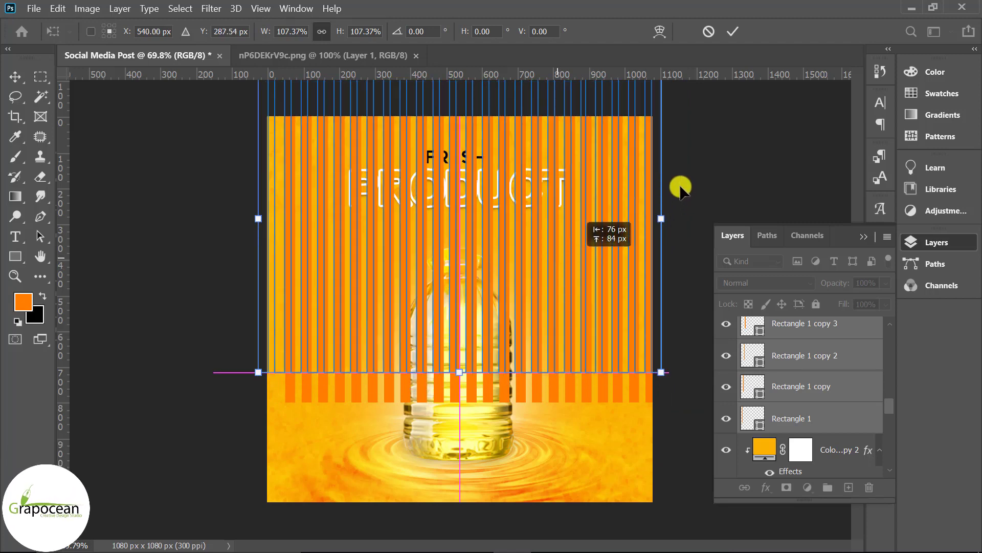
{"action": "left_click", "coordinate": [732, 31]}
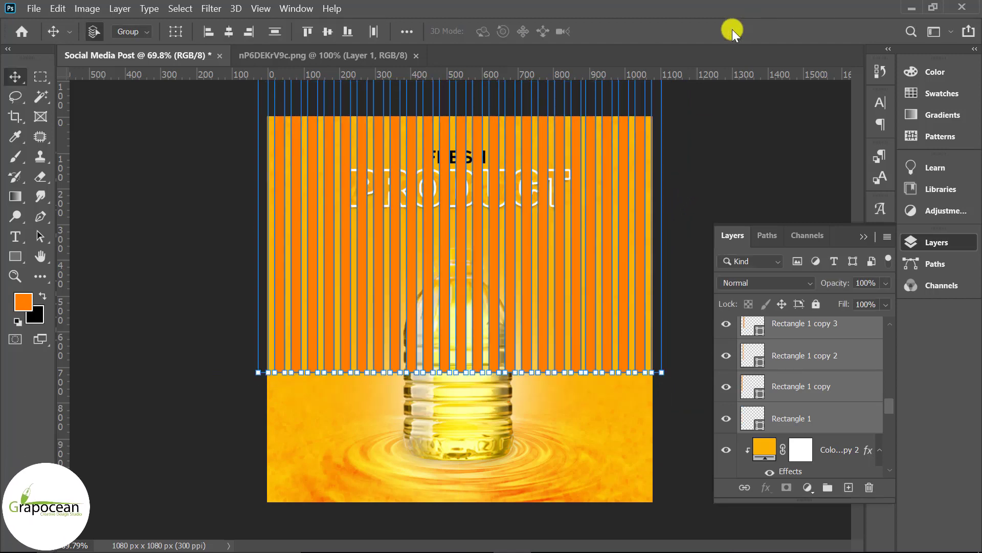
{"action": "right_click", "coordinate": [838, 333]}
{"action": "left_click", "coordinate": [702, 219]}
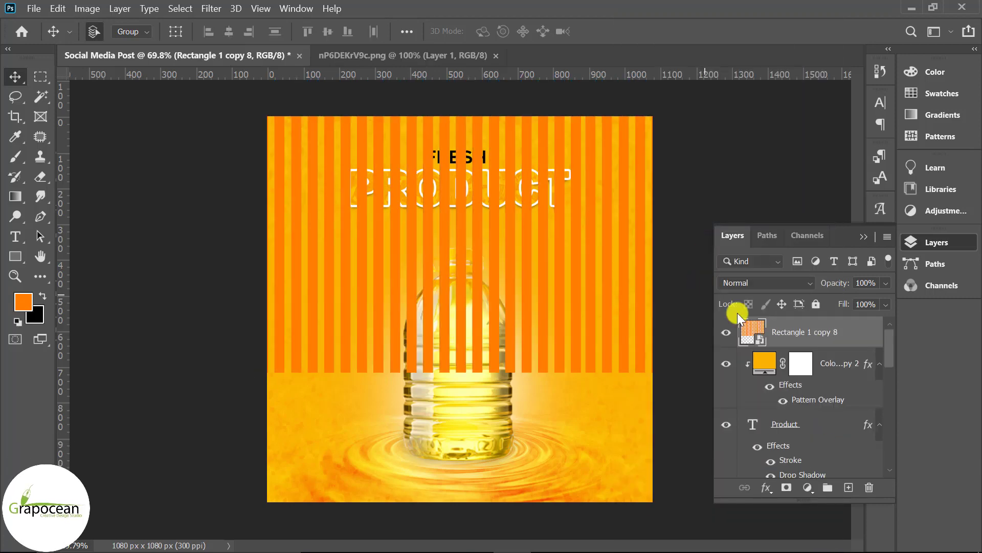
Step: Move the stripes layer behind the FRESH PRODUCT text and add a layer mask
{"action": "left_click_drag", "start_coordinate": [868, 346], "coordinate": [830, 510]}
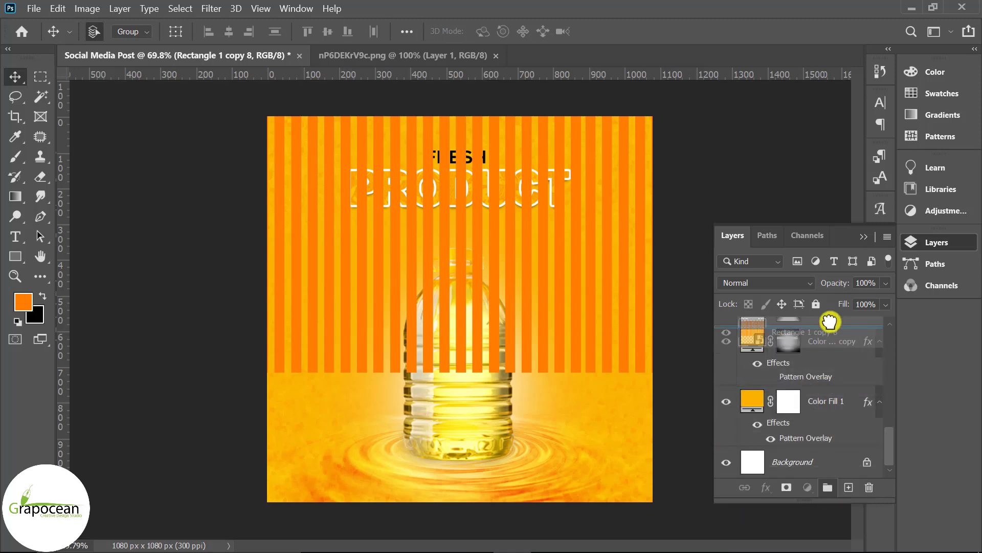
{"action": "left_click_drag", "start_coordinate": [830, 510], "coordinate": [827, 333]}
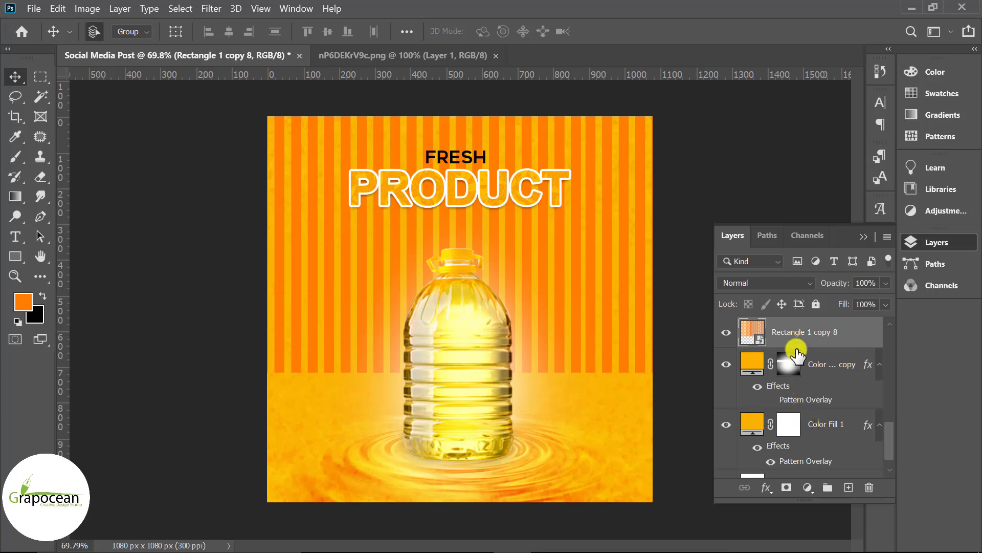
{"action": "left_click", "coordinate": [786, 487]}
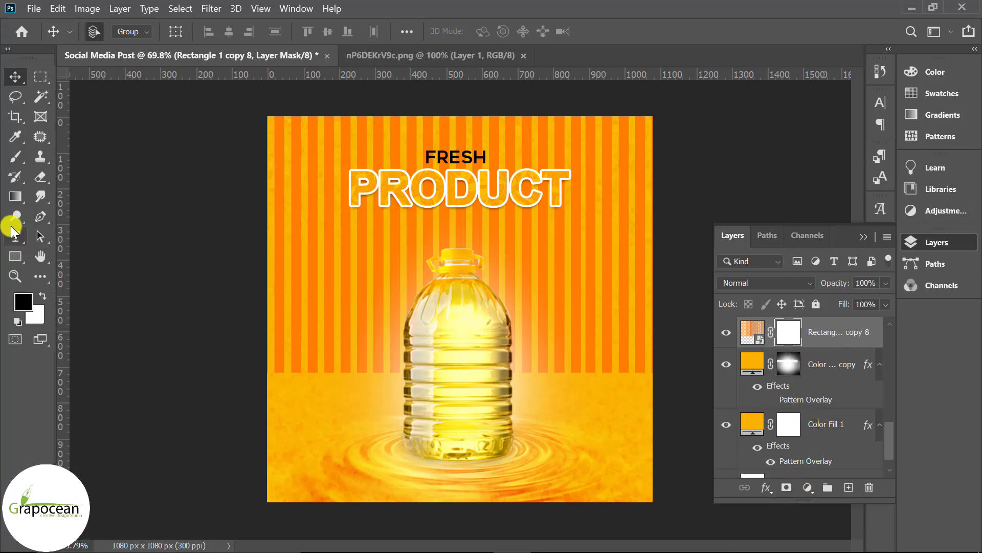
Step: Draw a white-to-black linear gradient on the mask so the stripes fade toward the bottom
{"action": "left_click", "coordinate": [15, 196]}
{"action": "left_click_drag", "start_coordinate": [456, 256], "coordinate": [452, 416]}
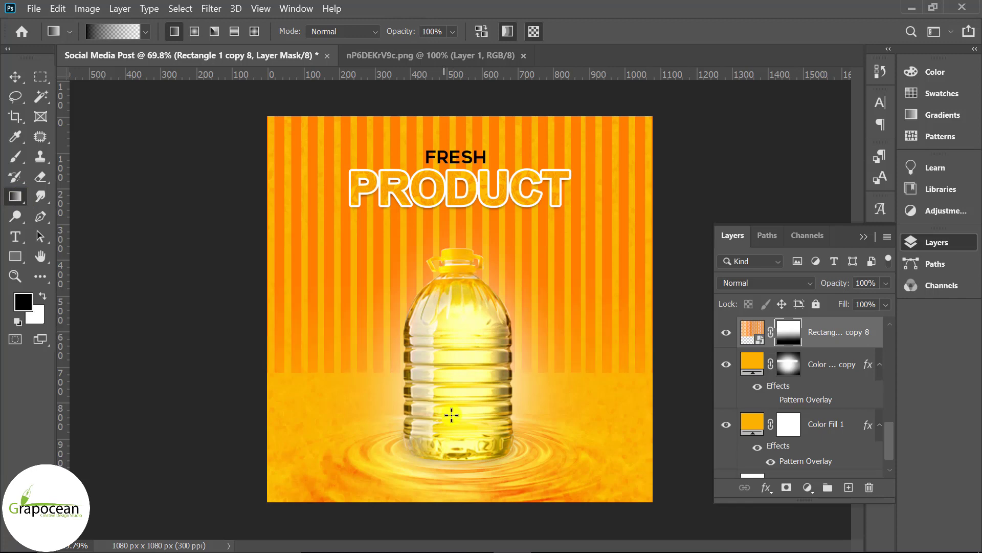
{"action": "left_click_drag", "start_coordinate": [471, 222], "coordinate": [470, 440]}
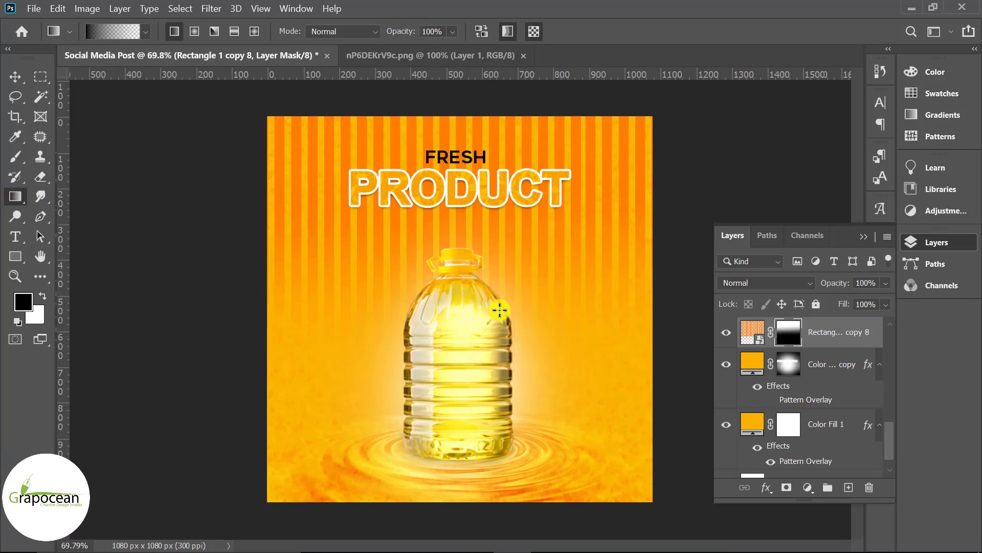
{"action": "scroll", "coordinate": [651, 375], "scroll_direction": "down", "scroll_amount": 1}
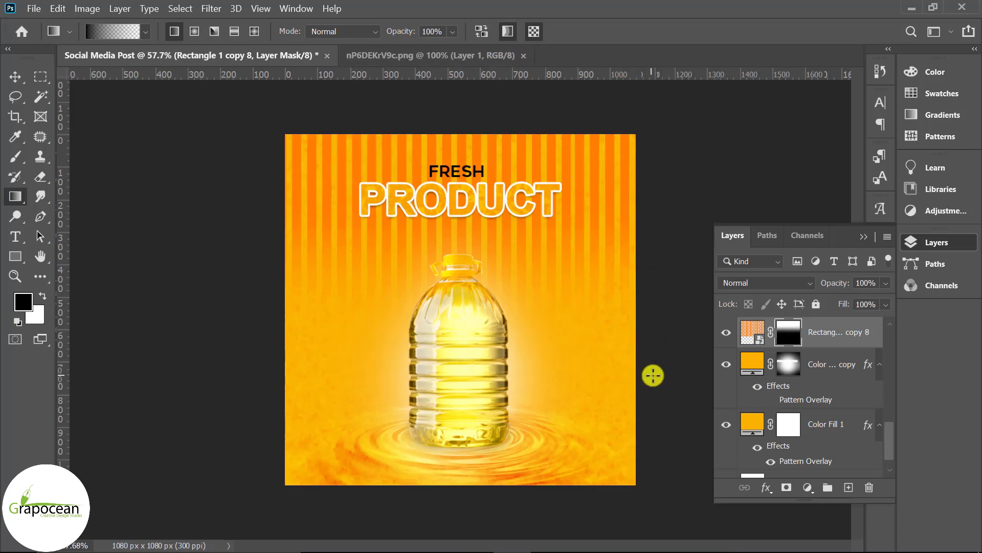
{"action": "scroll", "coordinate": [654, 375], "scroll_direction": "down", "scroll_amount": 1}
{"action": "scroll", "coordinate": [642, 371], "scroll_direction": "down", "scroll_amount": 1}
{"action": "scroll", "coordinate": [517, 296], "scroll_direction": "up", "scroll_amount": 2}
{"action": "scroll", "coordinate": [517, 296], "scroll_direction": "up", "scroll_amount": 1}
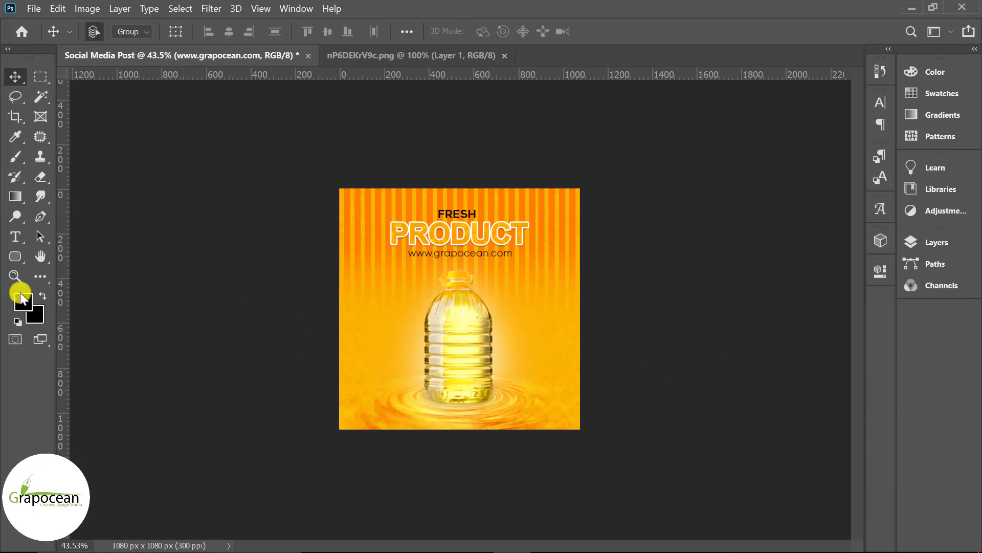
{"action": "left_click", "coordinate": [39, 219]}
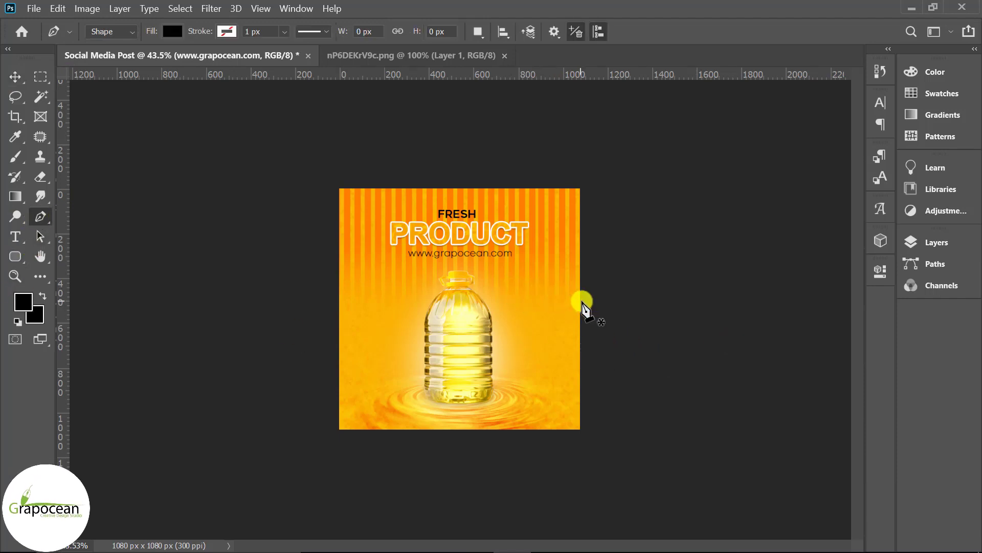
Step: Remove the stray pen shape and draw a large orange ellipse over the right edge
{"action": "left_click", "coordinate": [581, 297]}
{"action": "key", "text": "ctrl+z"}
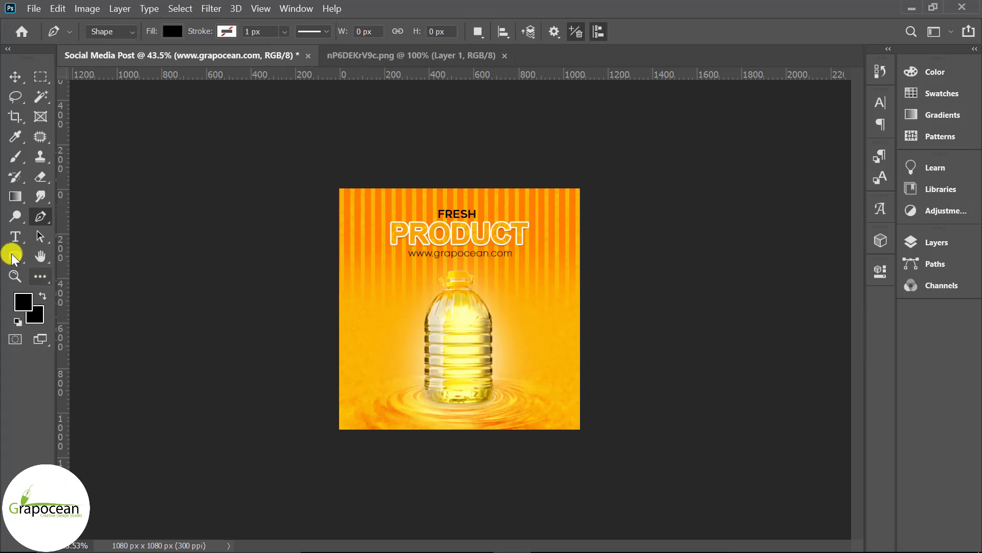
{"action": "right_click", "coordinate": [15, 257]}
{"action": "left_click", "coordinate": [57, 271]}
{"action": "left_click_drag", "start_coordinate": [531, 292], "coordinate": [662, 413]}
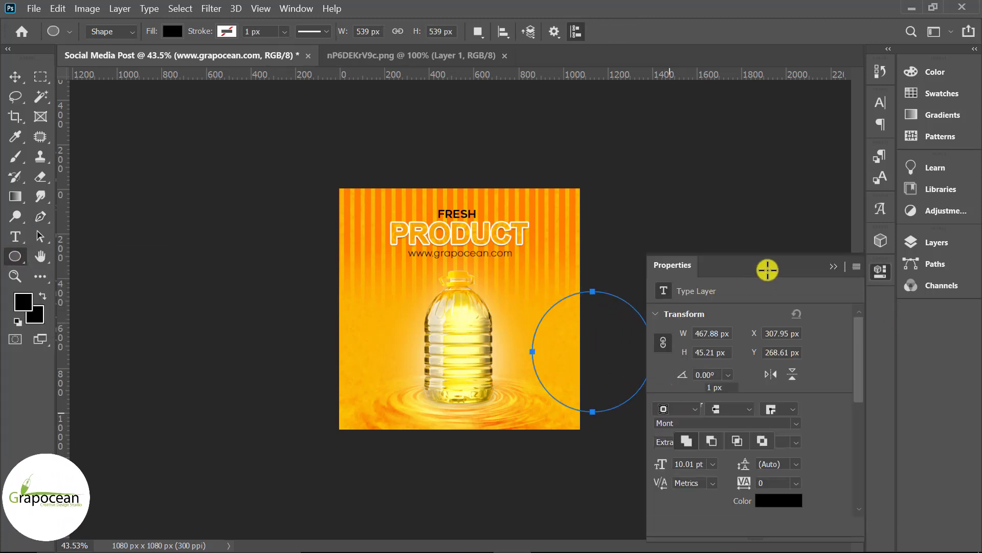
{"action": "left_click", "coordinate": [840, 264]}
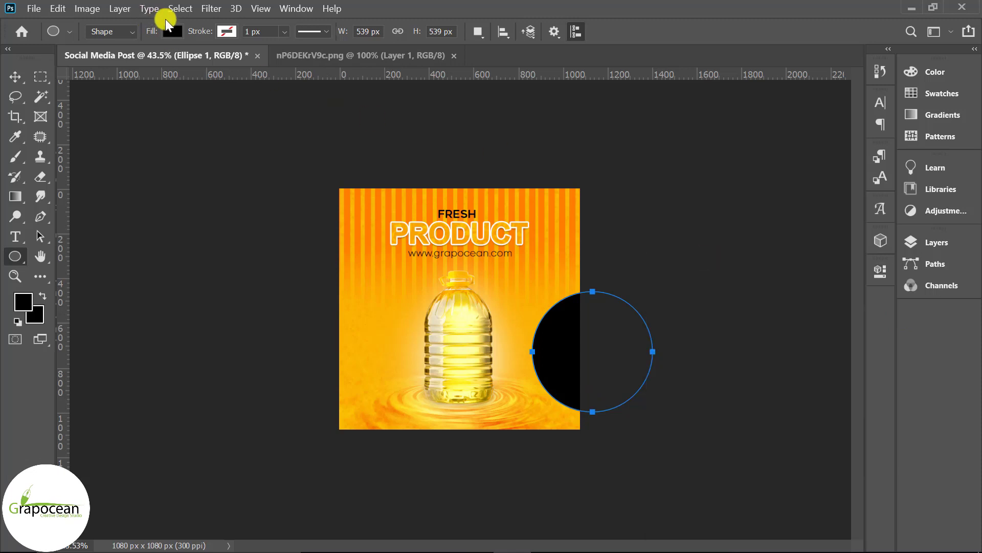
{"action": "left_click", "coordinate": [167, 29]}
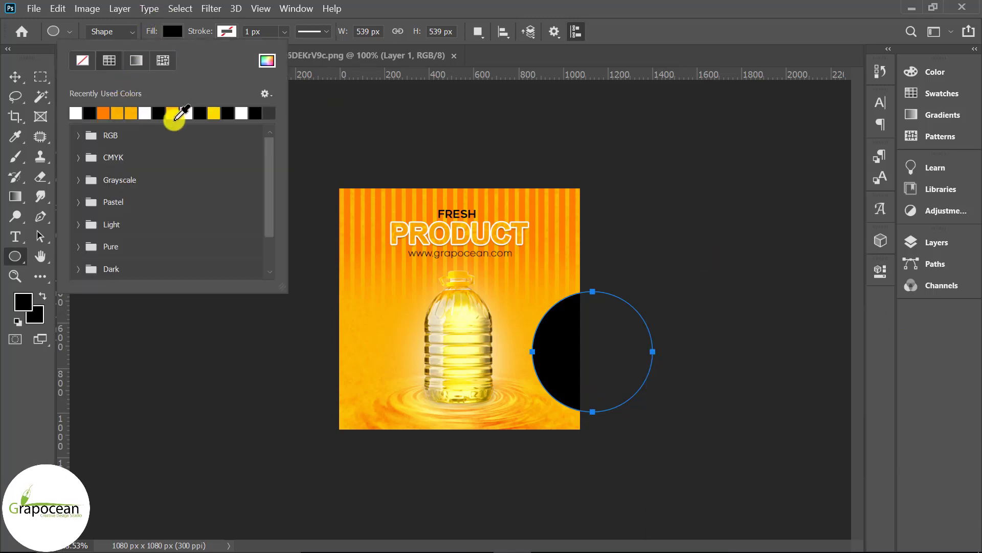
{"action": "left_click", "coordinate": [104, 113]}
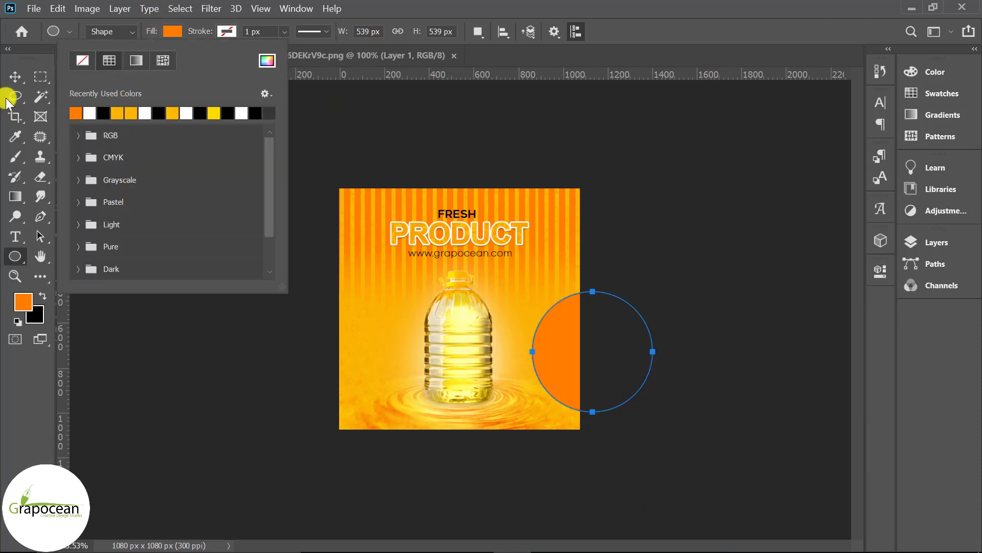
Step: Move the circle onto the post beside the bottle and scale it to about 50%
{"action": "key", "text": "Escape"}
{"action": "key", "text": "v"}
{"action": "left_click_drag", "start_coordinate": [563, 335], "coordinate": [549, 328]}
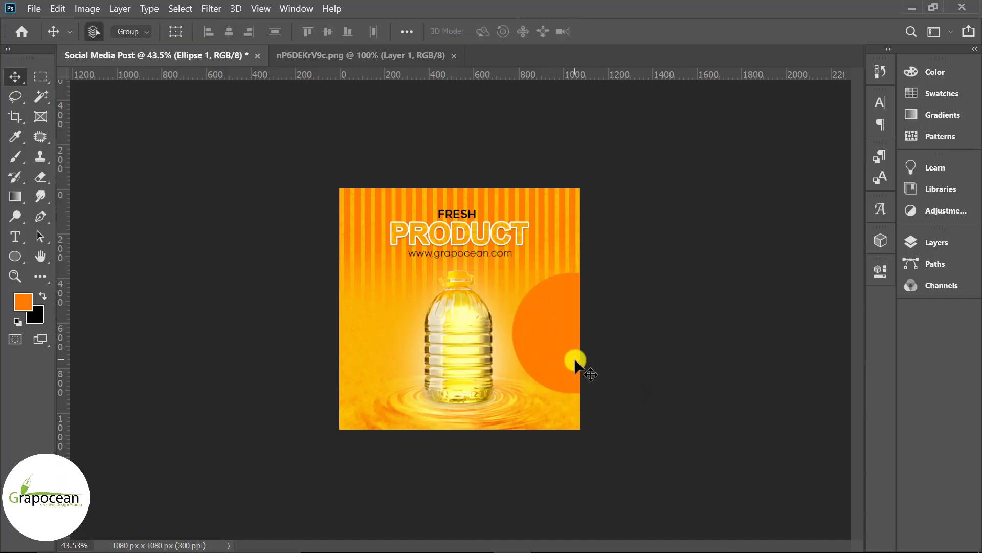
{"action": "key", "text": "ctrl+t"}
{"action": "mouse_move", "coordinate": [630, 273]}
{"action": "left_mouse_down"}
{"action": "mouse_move", "coordinate": [609, 311]}
{"action": "mouse_move", "coordinate": [620, 305]}
{"action": "mouse_move", "coordinate": [547, 337]}
{"action": "mouse_move", "coordinate": [544, 321]}
{"action": "left_mouse_up"}
{"action": "left_click", "coordinate": [732, 31]}
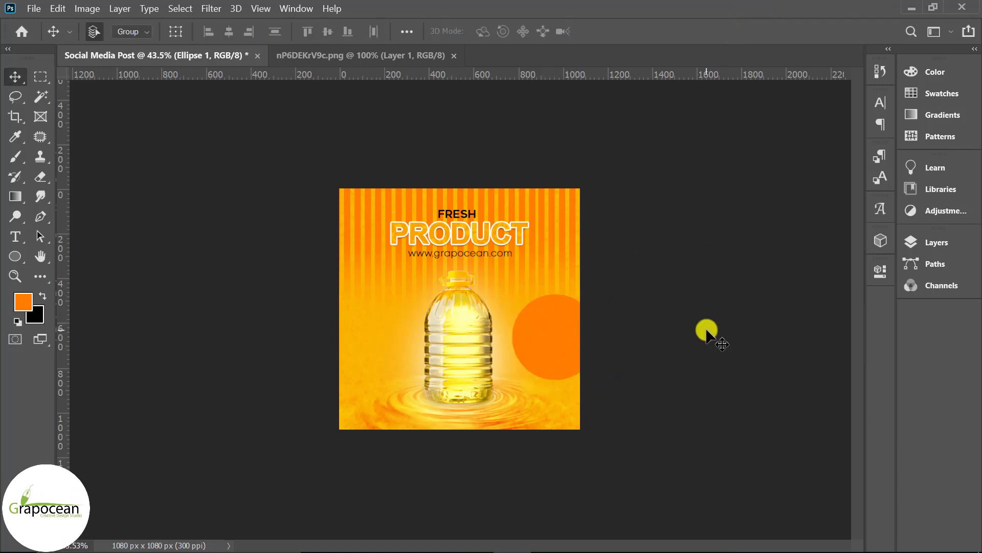
{"action": "left_click", "coordinate": [921, 242]}
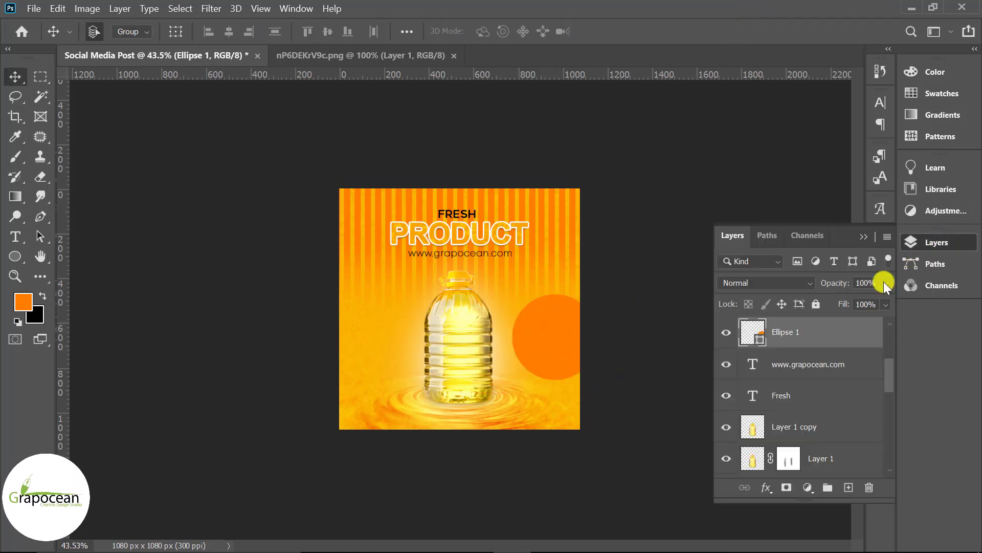
{"action": "right_click", "coordinate": [827, 332]}
{"action": "left_click", "coordinate": [686, 29]}
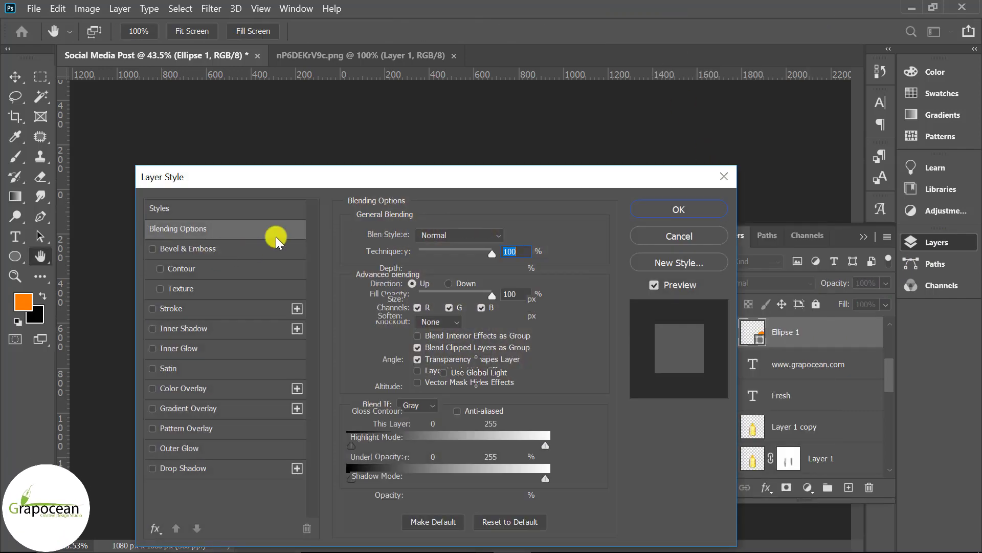
Step: Enable Bevel & Emboss on the circle with greater depth and less soften
{"action": "left_click", "coordinate": [187, 248]}
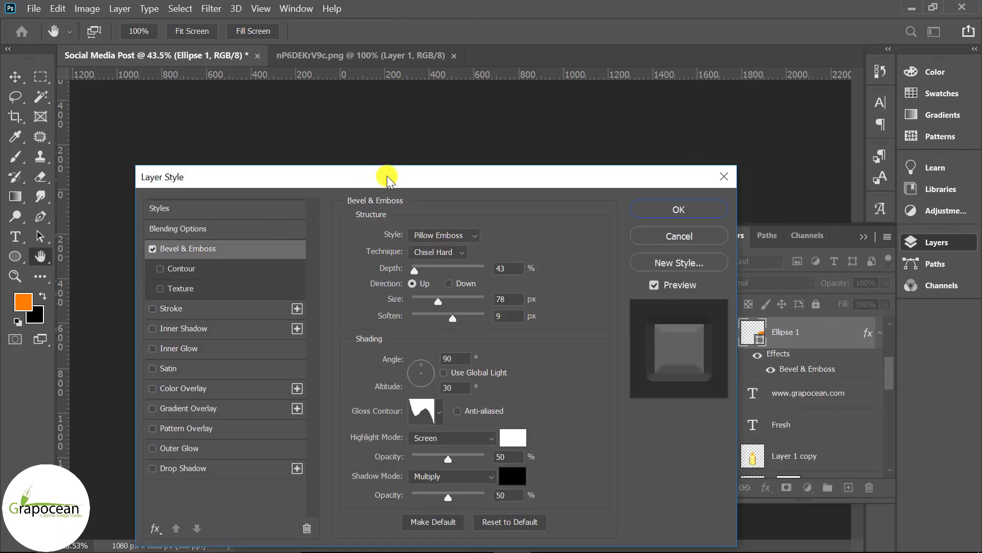
{"action": "mouse_move", "coordinate": [379, 183]}
{"action": "left_mouse_down"}
{"action": "mouse_move", "coordinate": [888, 209]}
{"action": "mouse_move", "coordinate": [864, 216]}
{"action": "left_mouse_up"}
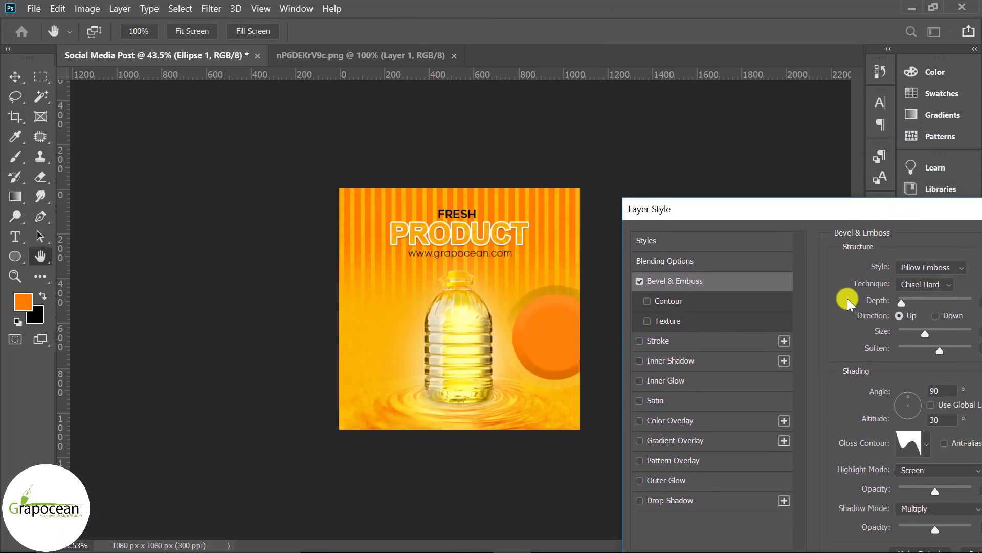
{"action": "left_click_drag", "start_coordinate": [904, 300], "coordinate": [914, 301]}
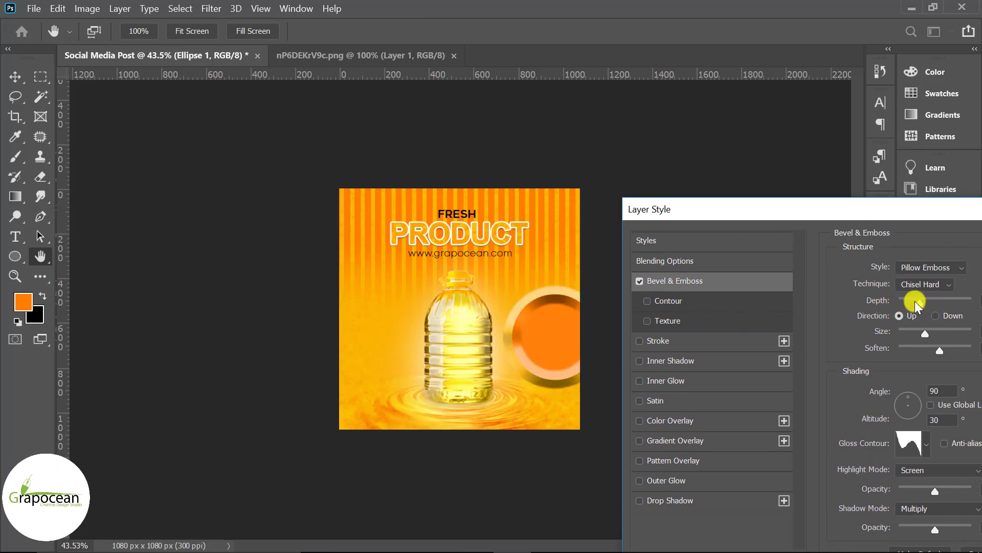
{"action": "mouse_move", "coordinate": [939, 349]}
{"action": "left_mouse_down"}
{"action": "mouse_move", "coordinate": [904, 349]}
{"action": "mouse_move", "coordinate": [909, 337]}
{"action": "left_mouse_up"}
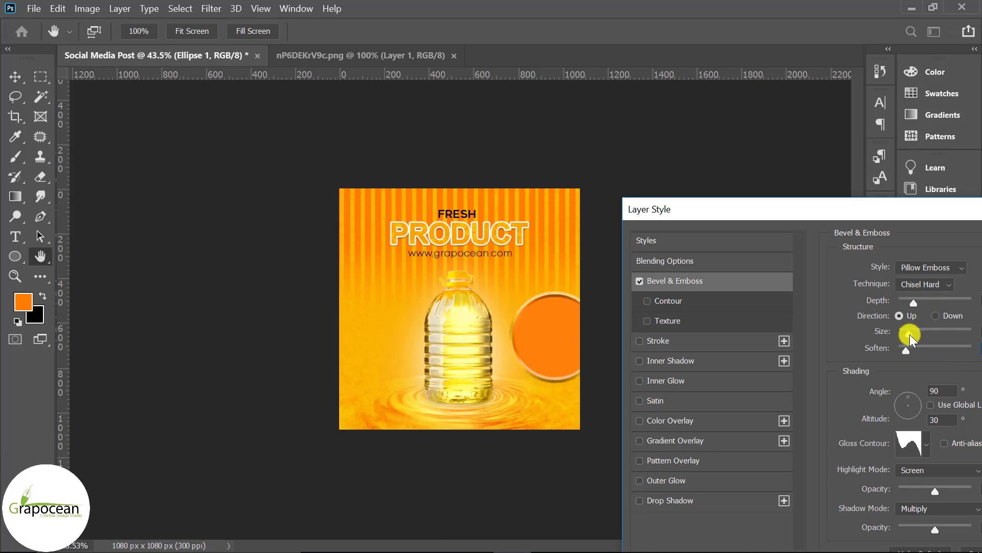
Step: Try several gloss contour presets for the bevel, settling on the second one
{"action": "left_click", "coordinate": [926, 444]}
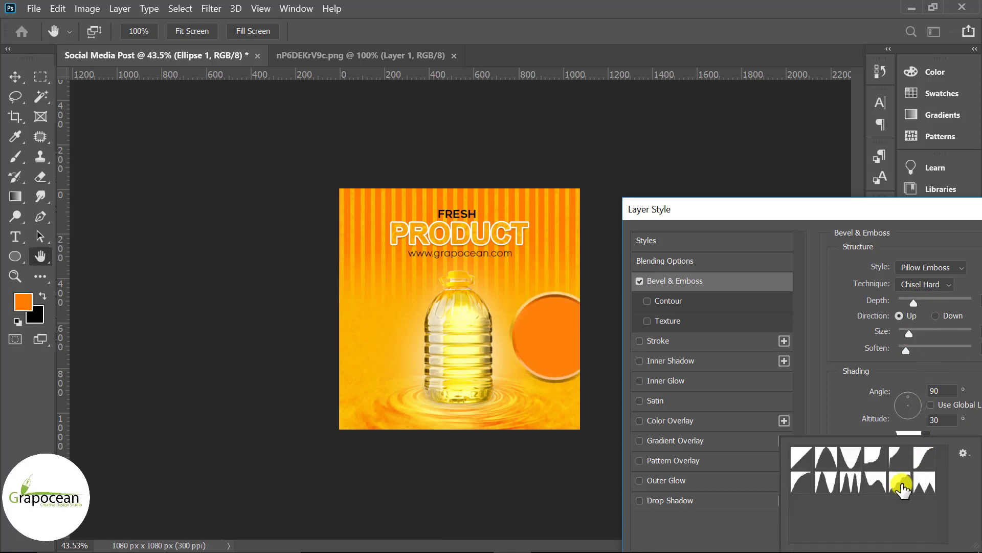
{"action": "left_click", "coordinate": [900, 489]}
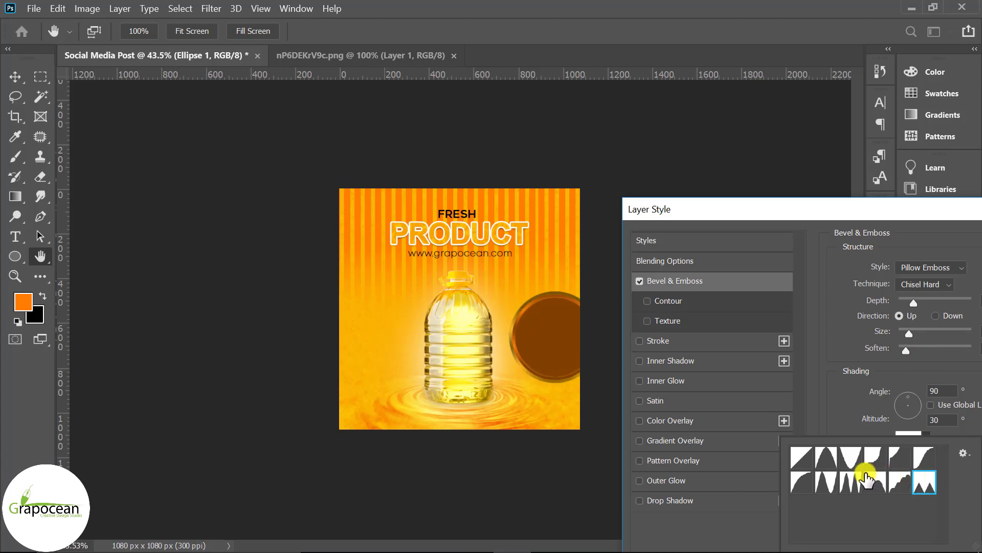
{"action": "left_click", "coordinate": [847, 486]}
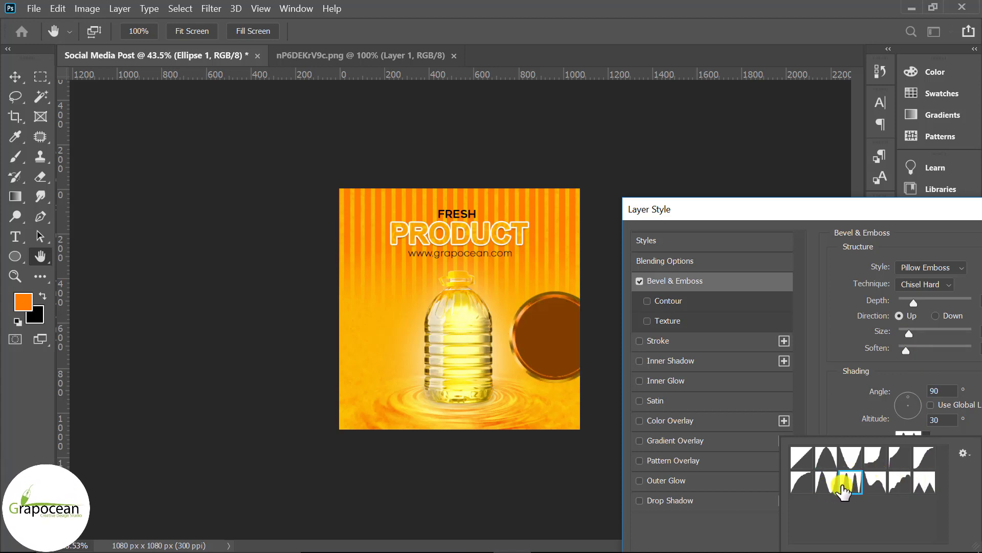
{"action": "left_click", "coordinate": [828, 484]}
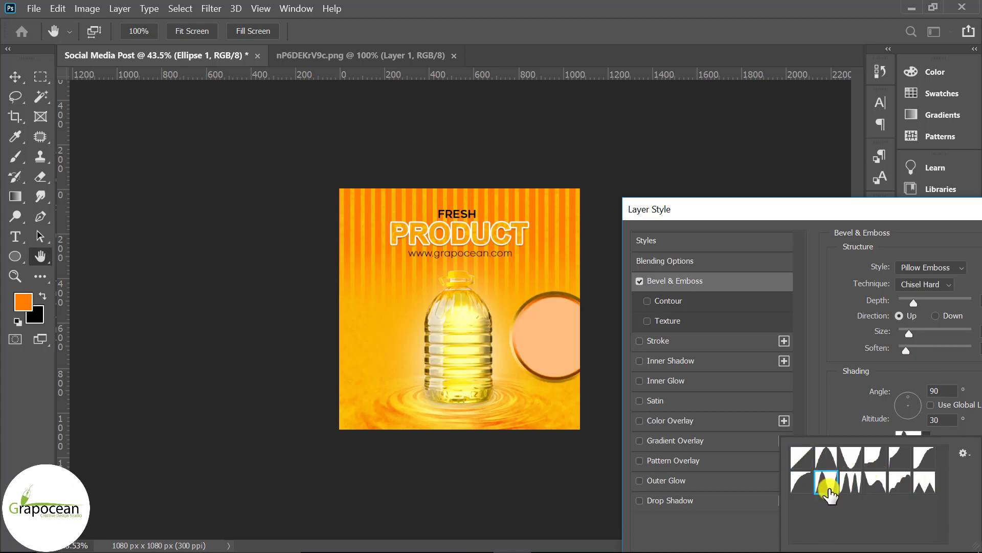
{"action": "left_click", "coordinate": [832, 490]}
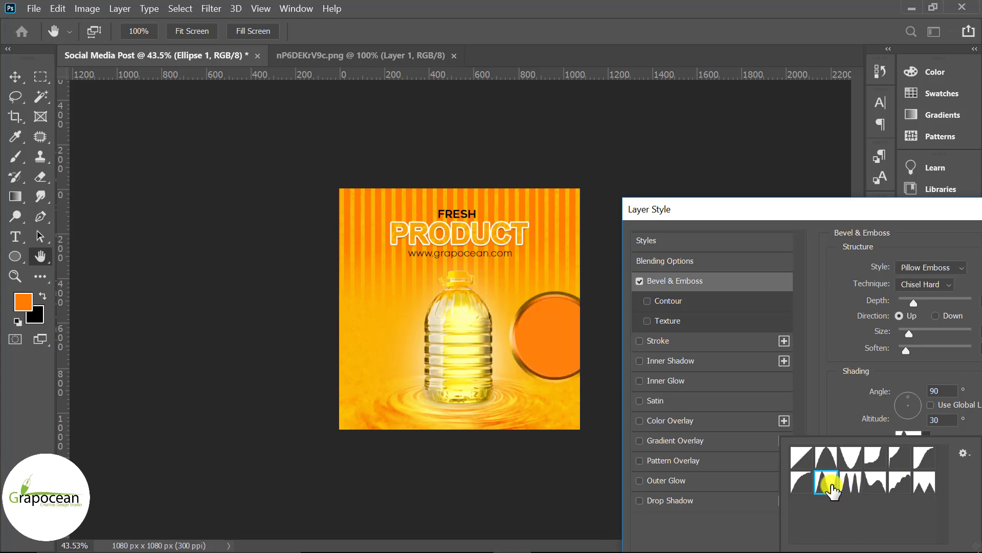
{"action": "left_click", "coordinate": [847, 486]}
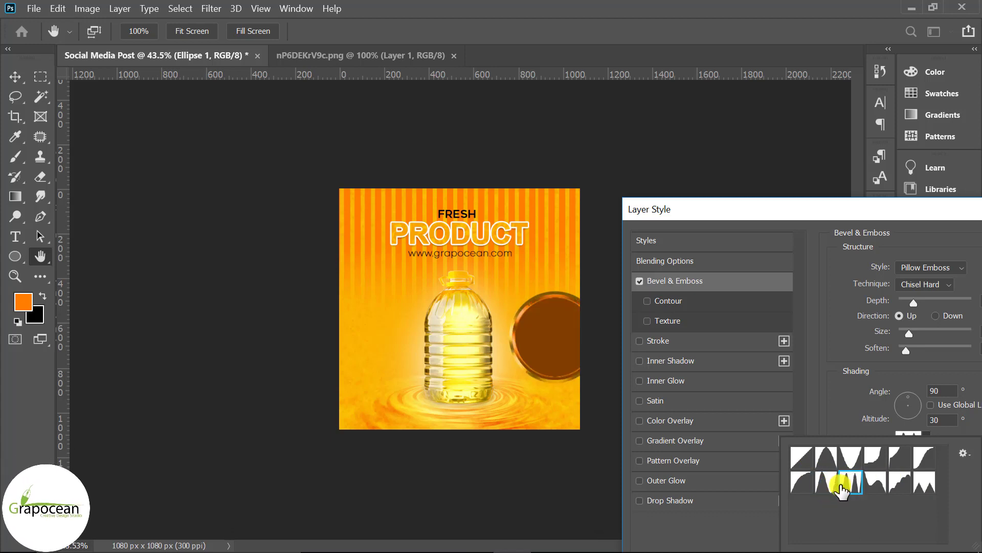
{"action": "left_click", "coordinate": [836, 490]}
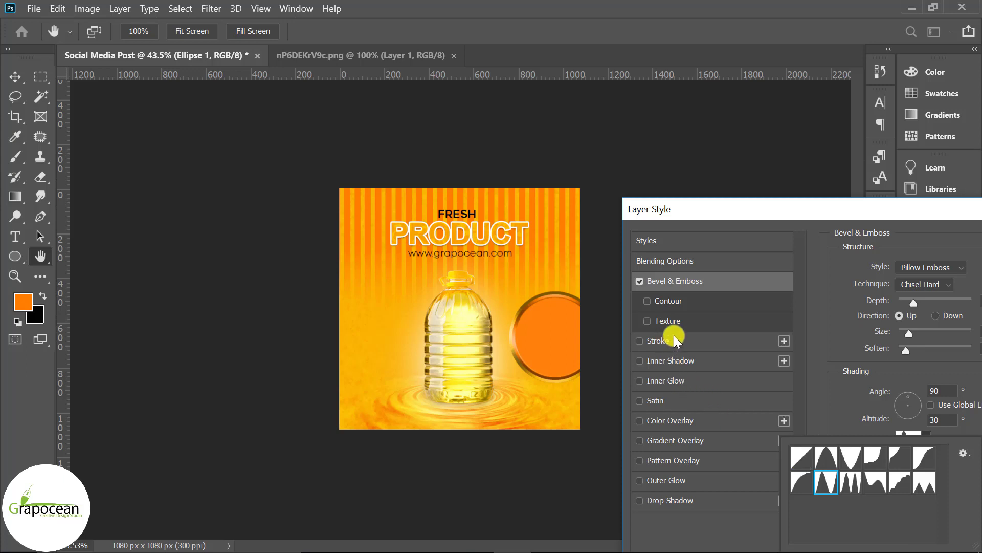
Step: Enable the bevel's Contour option and choose the mountain-shaped preset
{"action": "left_click", "coordinate": [685, 302]}
{"action": "left_click", "coordinate": [902, 275]}
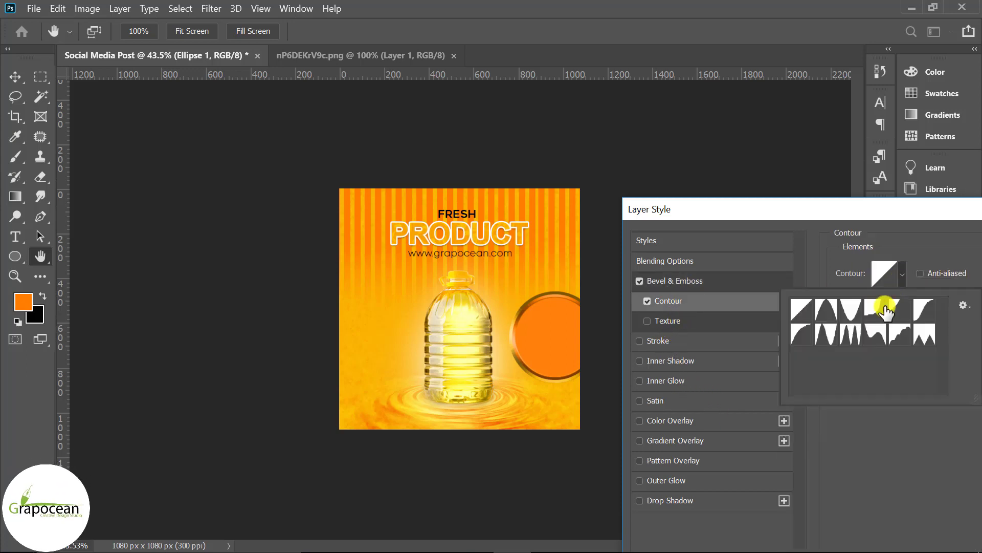
{"action": "left_click", "coordinate": [889, 335]}
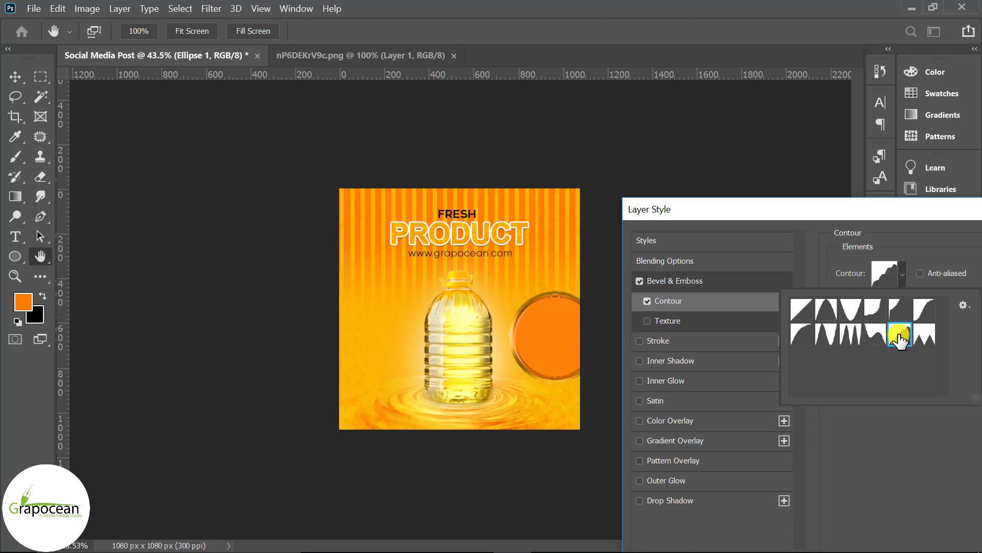
{"action": "left_click", "coordinate": [921, 338]}
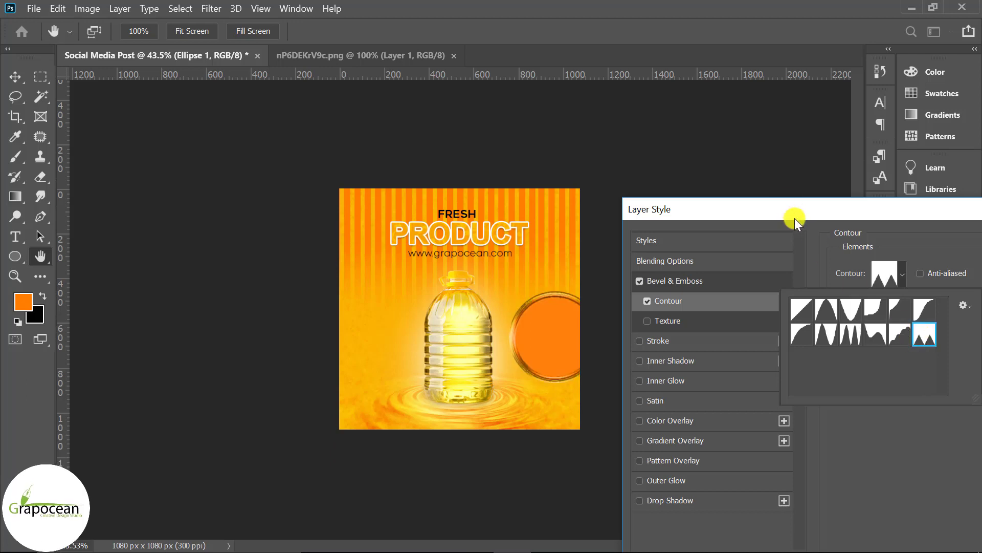
{"action": "left_click_drag", "start_coordinate": [794, 218], "coordinate": [818, 212]}
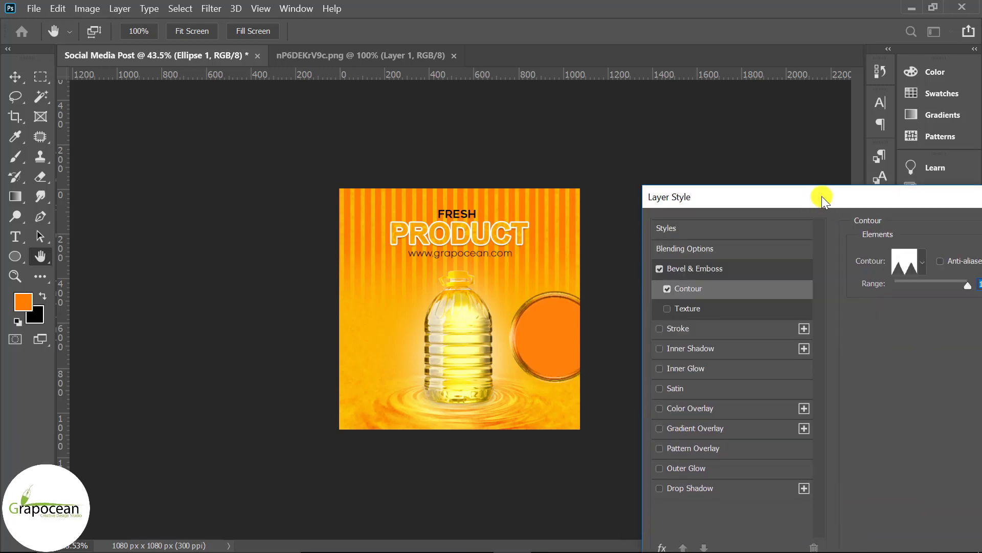
Step: Add a pure black (000000) Color Overlay to the Ellipse 1 circle
{"action": "left_click", "coordinate": [705, 410]}
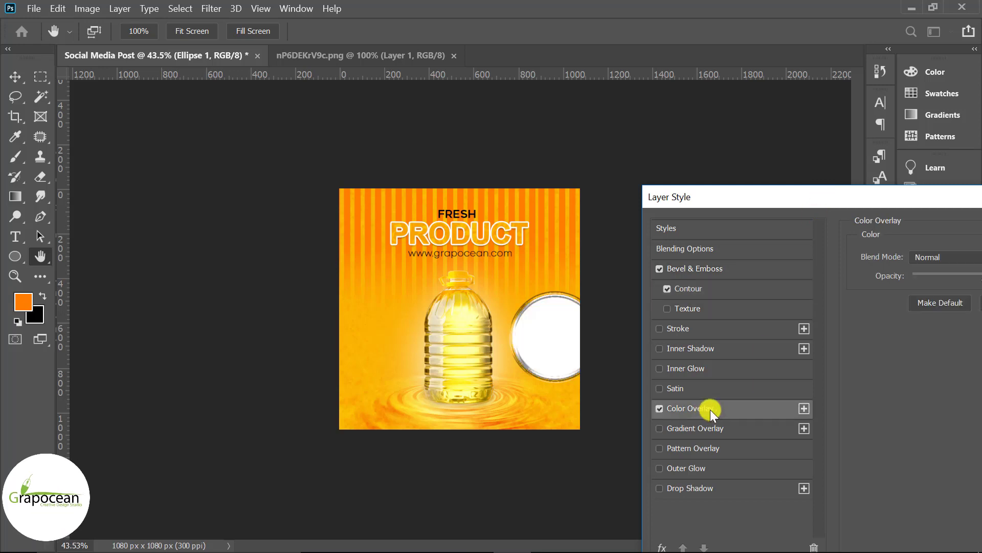
{"action": "mouse_move", "coordinate": [891, 201]}
{"action": "left_mouse_down"}
{"action": "mouse_move", "coordinate": [623, 421]}
{"action": "mouse_move", "coordinate": [601, 421]}
{"action": "left_mouse_up"}
{"action": "left_click", "coordinate": [746, 476]}
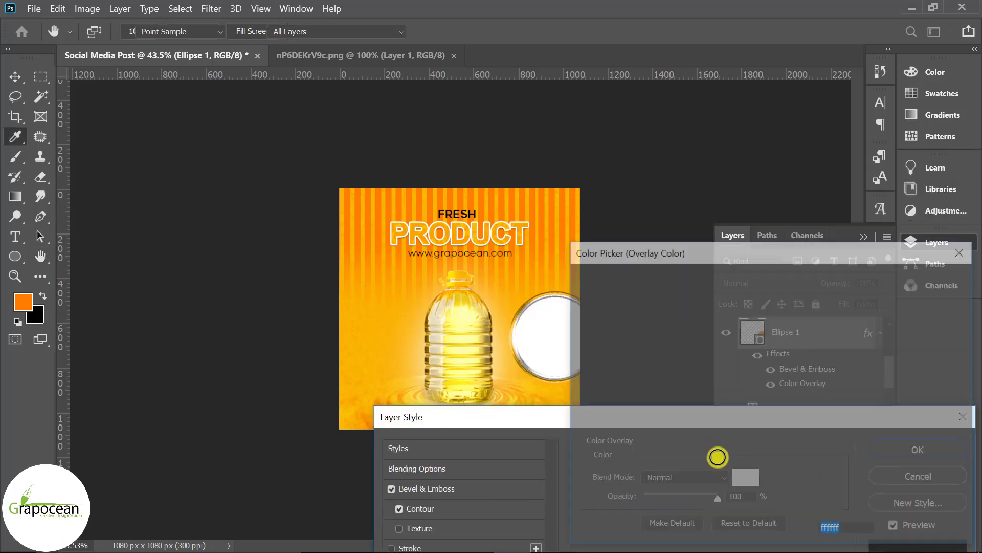
{"action": "left_click", "coordinate": [474, 310]}
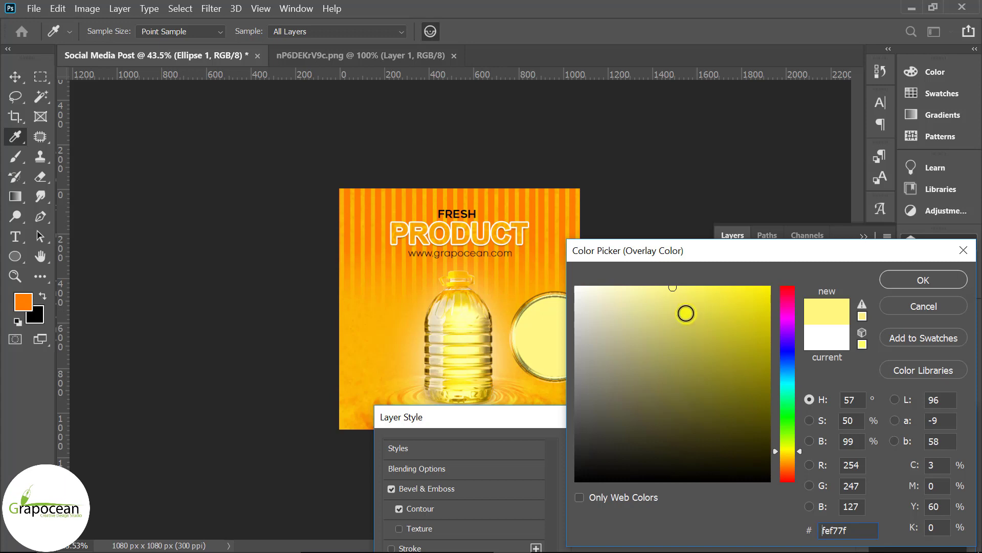
{"action": "left_click", "coordinate": [528, 226]}
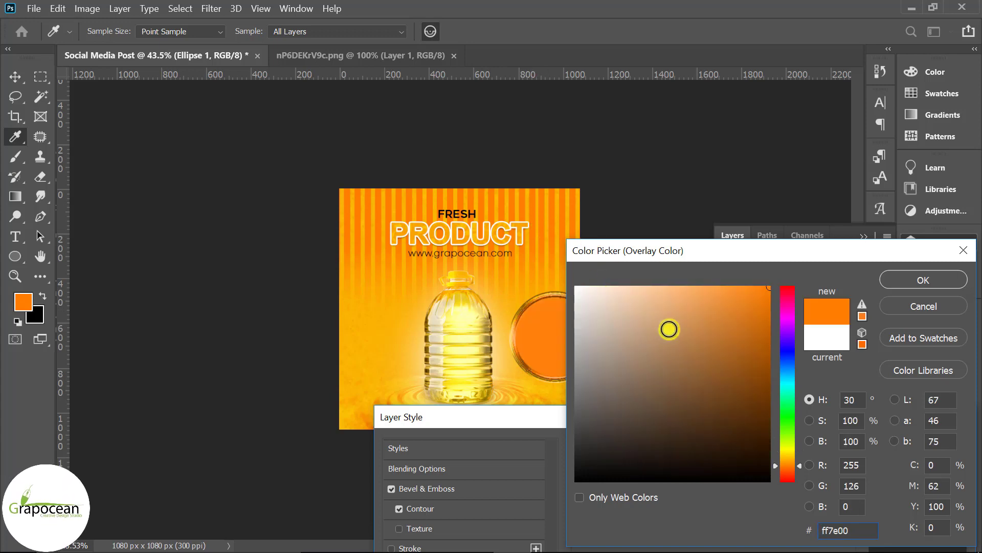
{"action": "left_click_drag", "start_coordinate": [629, 339], "coordinate": [568, 491]}
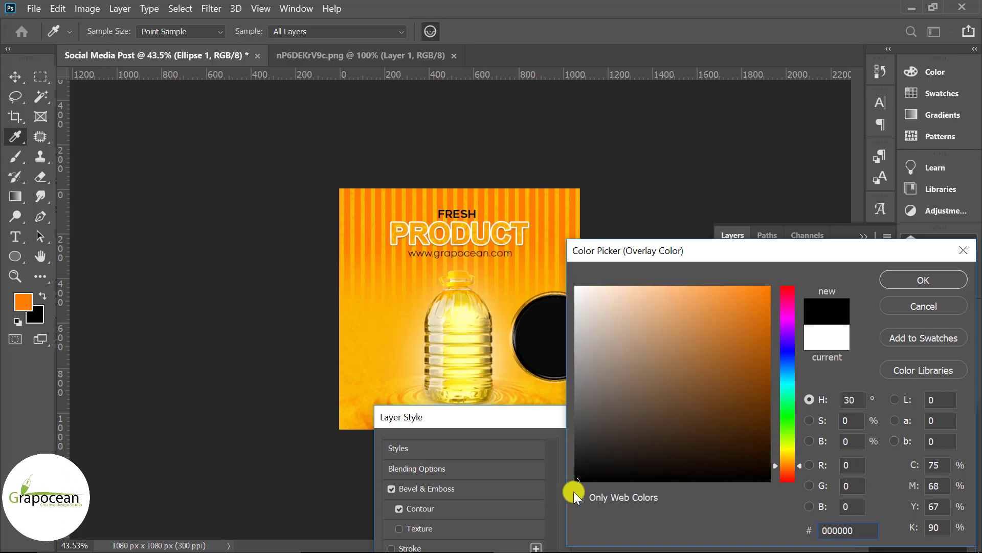
{"action": "mouse_move", "coordinate": [704, 250]}
{"action": "left_mouse_down"}
{"action": "mouse_move", "coordinate": [895, 388]}
{"action": "mouse_move", "coordinate": [518, 381]}
{"action": "left_mouse_up"}
{"action": "left_click", "coordinate": [713, 409]}
{"action": "mouse_move", "coordinate": [599, 419]}
{"action": "left_mouse_down"}
{"action": "mouse_move", "coordinate": [805, 438]}
{"action": "mouse_move", "coordinate": [817, 459]}
{"action": "mouse_move", "coordinate": [490, 429]}
{"action": "left_mouse_up"}
Step: Apply the bevel and black overlay effects to the circle, then zoom in on it
{"action": "left_click", "coordinate": [769, 452]}
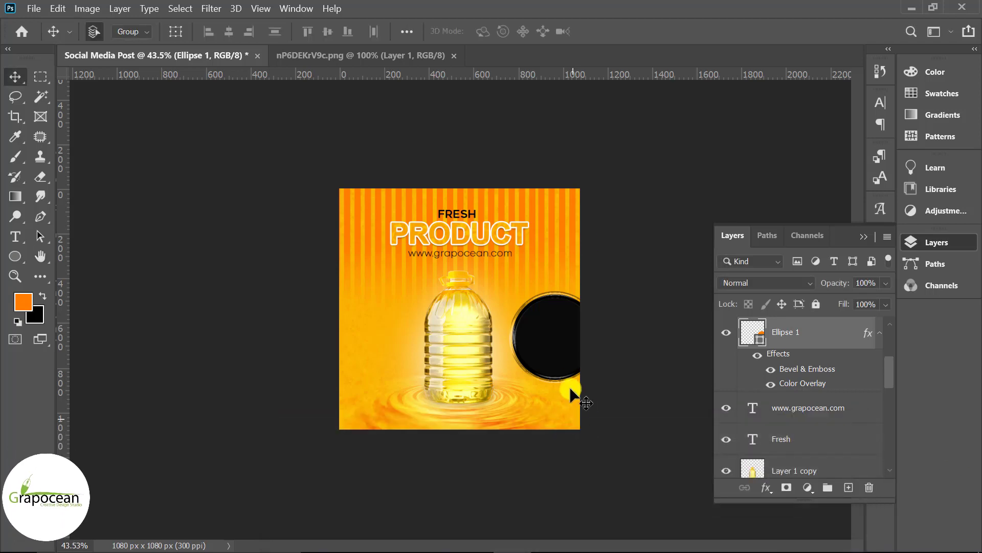
{"action": "left_click", "coordinate": [572, 371]}
{"action": "left_click", "coordinate": [597, 381]}
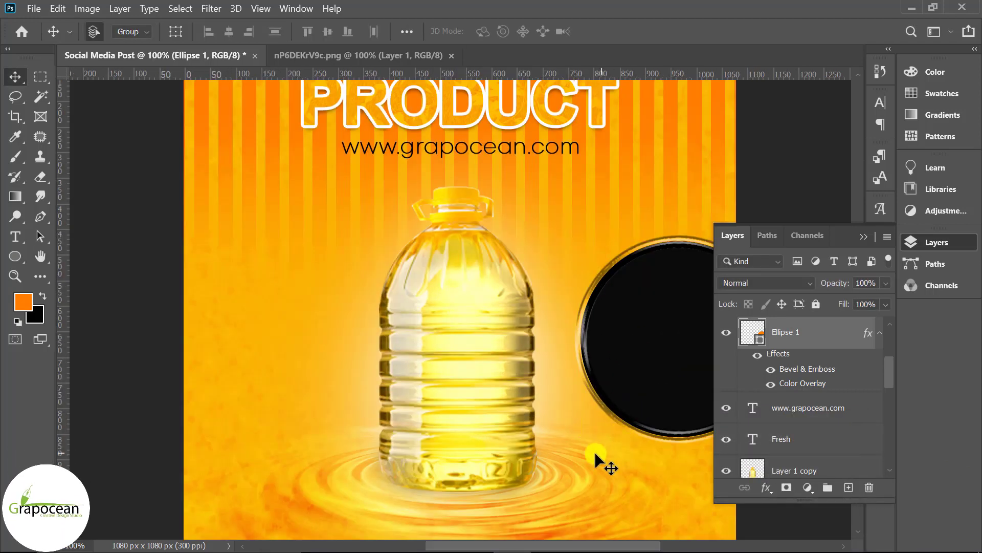
{"action": "scroll", "coordinate": [252, 384], "scroll_direction": "down", "scroll_amount": 2}
{"action": "scroll", "coordinate": [259, 388], "scroll_direction": "down", "scroll_amount": 1}
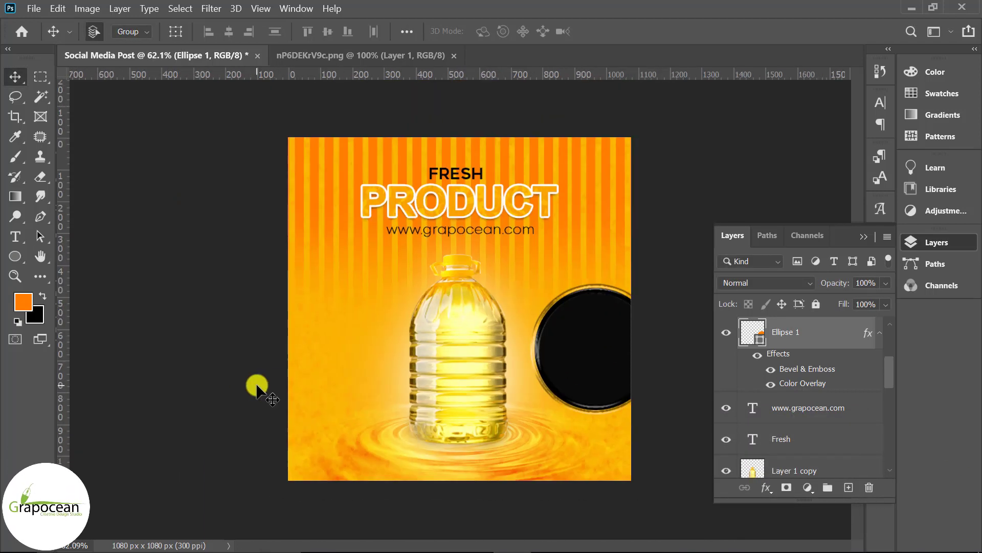
Step: Add a new text layer inside the black circle reading 'free delivery' on two lines
{"action": "left_click", "coordinate": [15, 236]}
{"action": "left_click", "coordinate": [848, 487]}
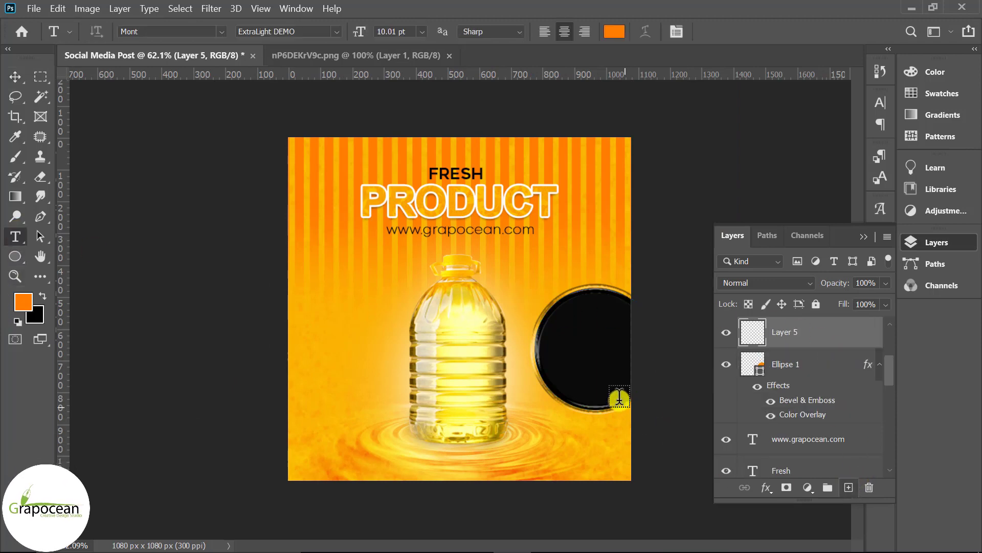
{"action": "left_click", "coordinate": [573, 368]}
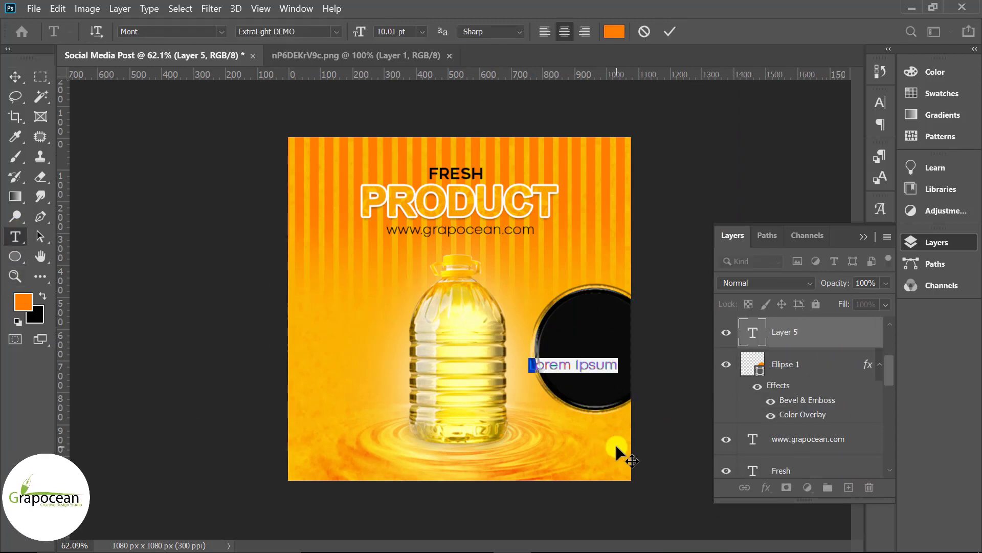
{"action": "key", "text": "BackSpace"}
{"action": "type", "text": "Free delivery"}
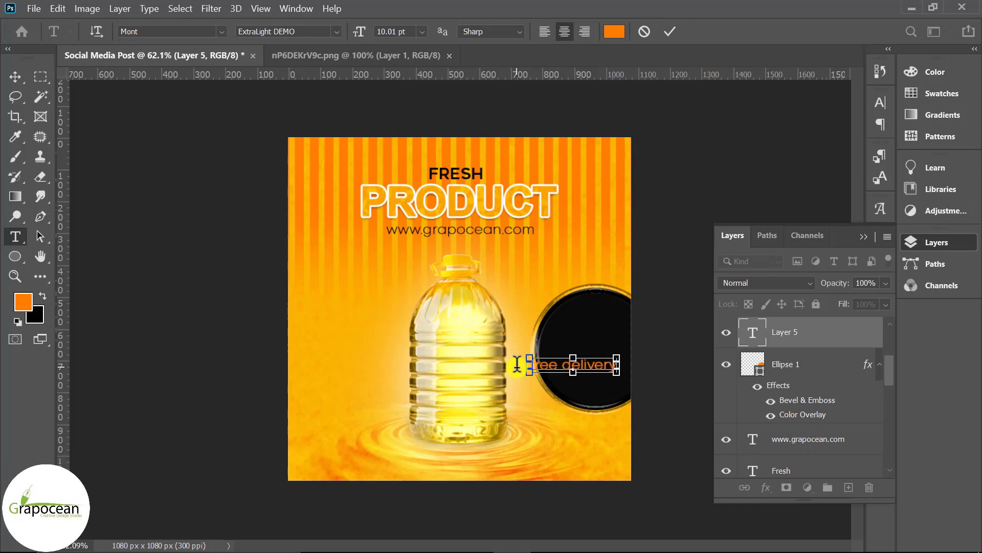
{"action": "scroll", "coordinate": [592, 394], "scroll_direction": "up", "scroll_amount": 3}
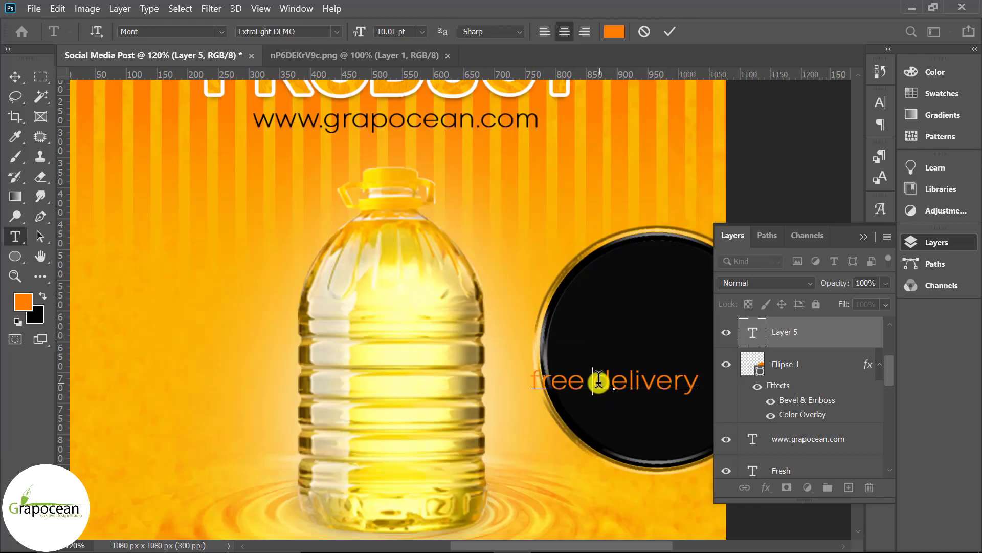
{"action": "key", "text": "Return"}
Step: Make 'delivery' 16.2 pt in the Heavy weight
{"action": "double_click", "coordinate": [635, 381]}
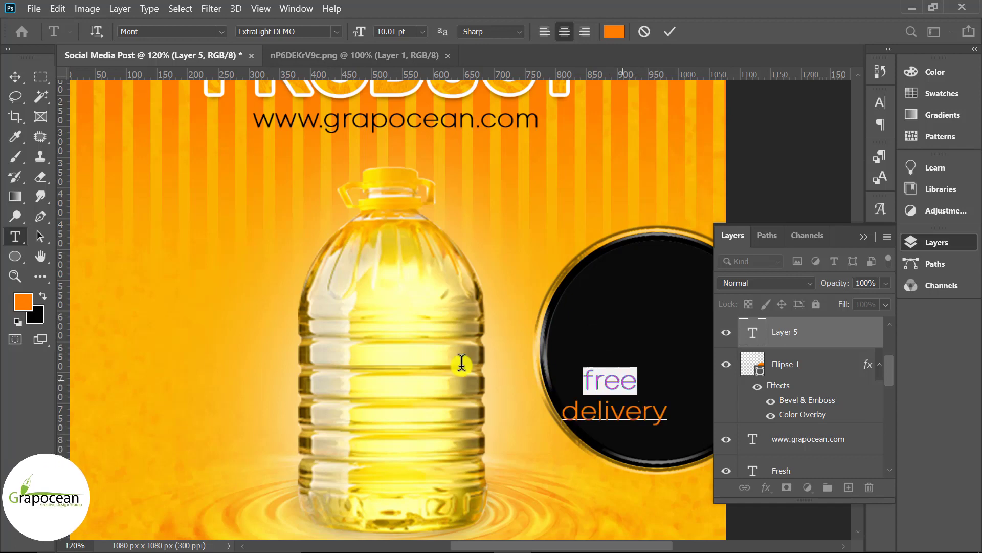
{"action": "left_click_drag", "start_coordinate": [669, 411], "coordinate": [461, 399]}
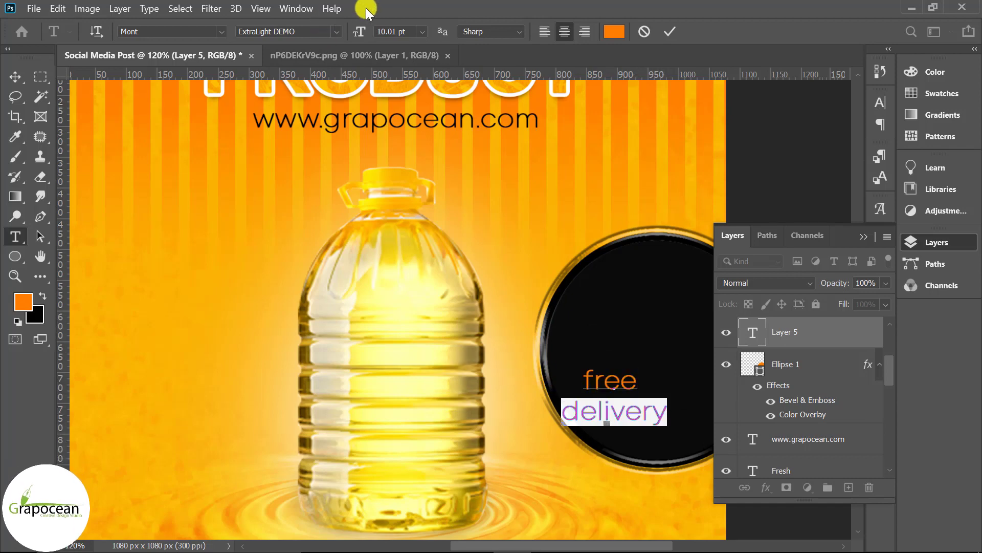
{"action": "left_click", "coordinate": [398, 29]}
{"action": "type", "text": "*1.6"}
{"action": "key", "text": "Return"}
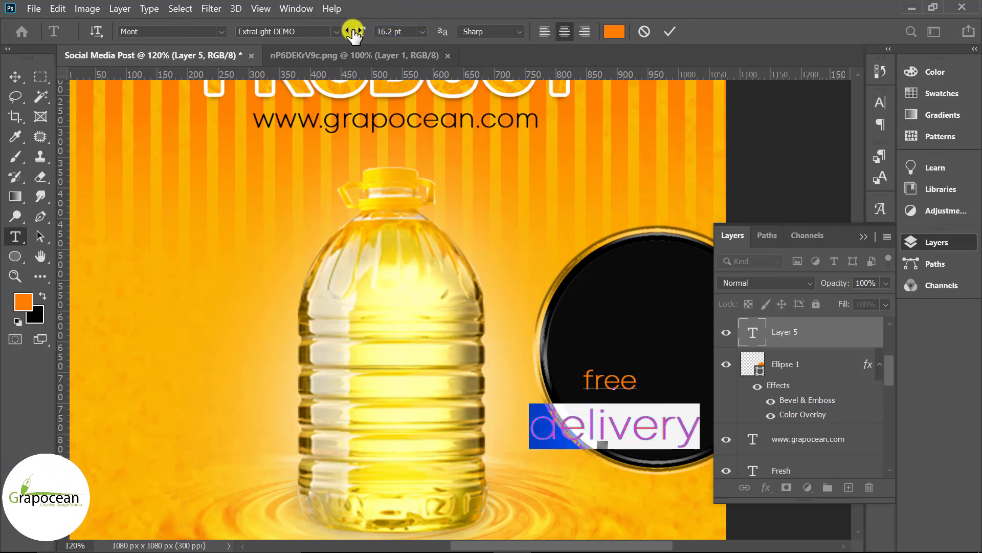
{"action": "left_click", "coordinate": [337, 31]}
{"action": "left_click", "coordinate": [316, 54]}
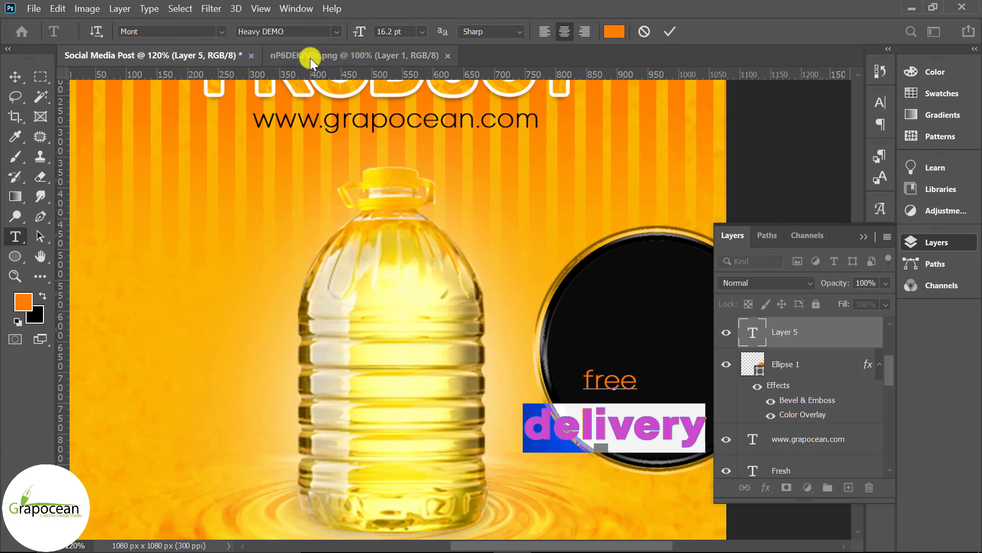
Step: Commit the text and shift it up and right to centre it in the circle
{"action": "left_click", "coordinate": [15, 76]}
{"action": "key", "text": "ctrl+0"}
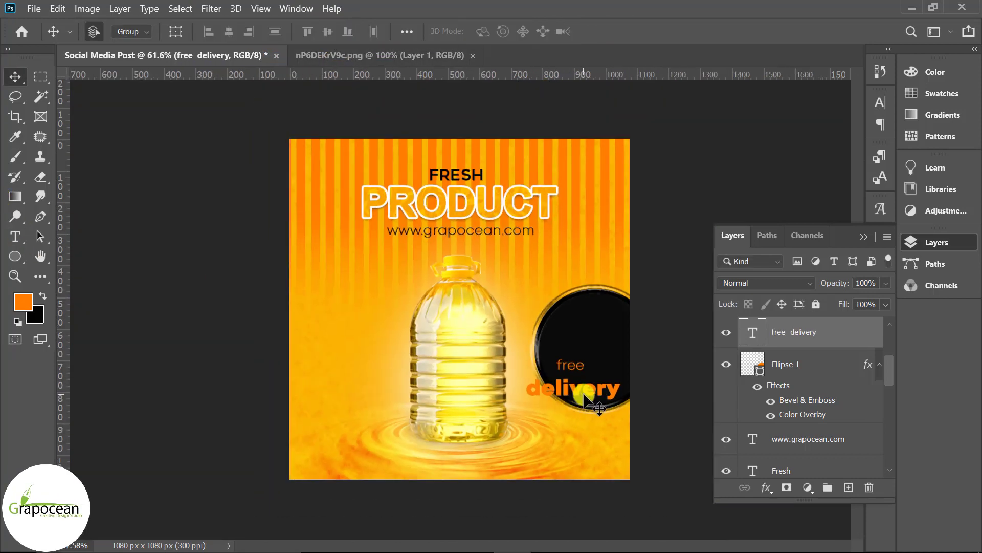
{"action": "scroll", "coordinate": [525, 217], "scroll_direction": "up", "scroll_amount": 1}
{"action": "mouse_move", "coordinate": [640, 401]}
{"action": "left_mouse_down"}
{"action": "mouse_move", "coordinate": [654, 355]}
{"action": "mouse_move", "coordinate": [663, 367]}
{"action": "left_mouse_up"}
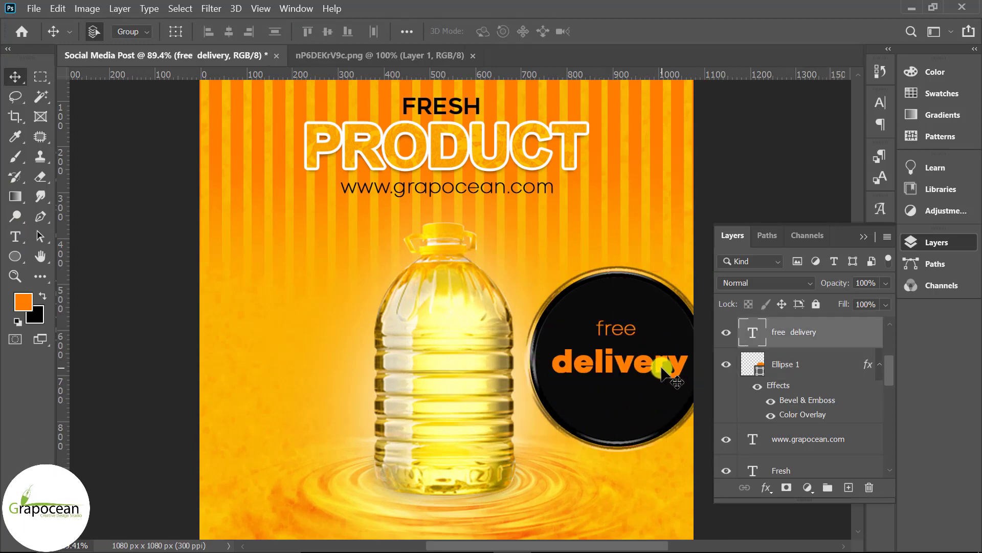
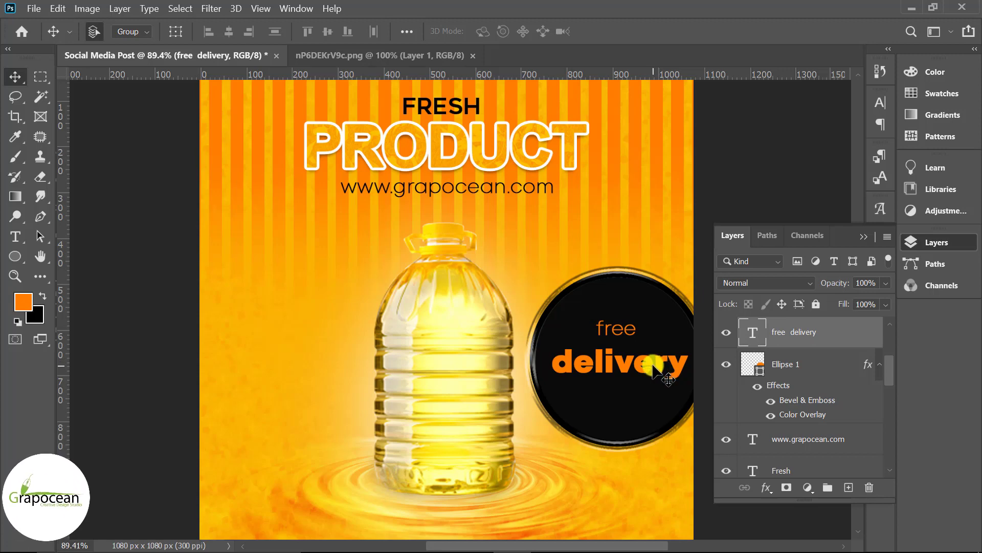
Step: Capitalize the badge text to read 'Free Delivery' and commit the edit
{"action": "left_click_drag", "start_coordinate": [643, 370], "coordinate": [647, 370]}
{"action": "key", "text": "t"}
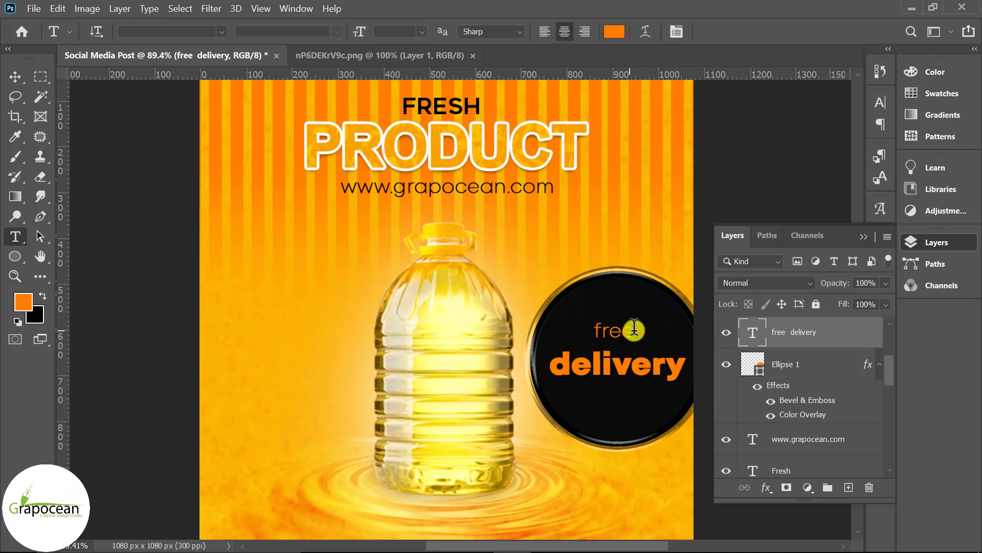
{"action": "left_click_drag", "start_coordinate": [548, 330], "coordinate": [543, 331]}
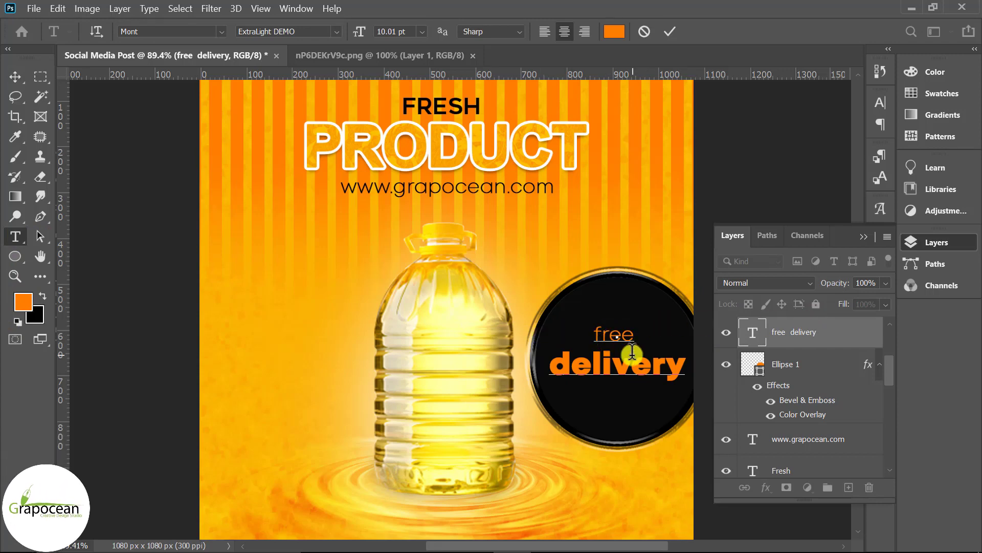
{"action": "type", "text": "F"}
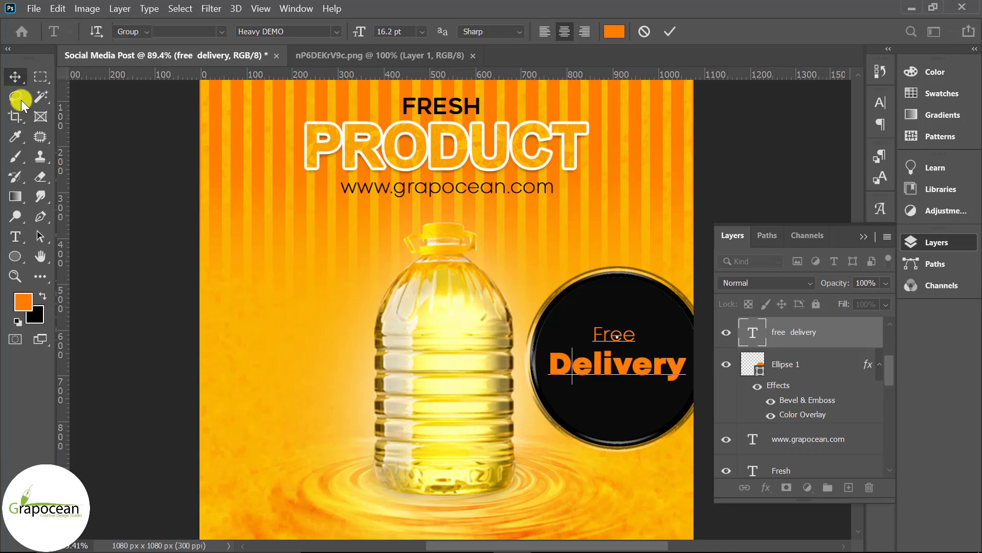
{"action": "left_click", "coordinate": [15, 77]}
Step: Reposition the bottle, Ellipse 1 circle and text so the badge sits inside the canvas
{"action": "scroll", "coordinate": [607, 381], "scroll_direction": "down", "scroll_amount": 3}
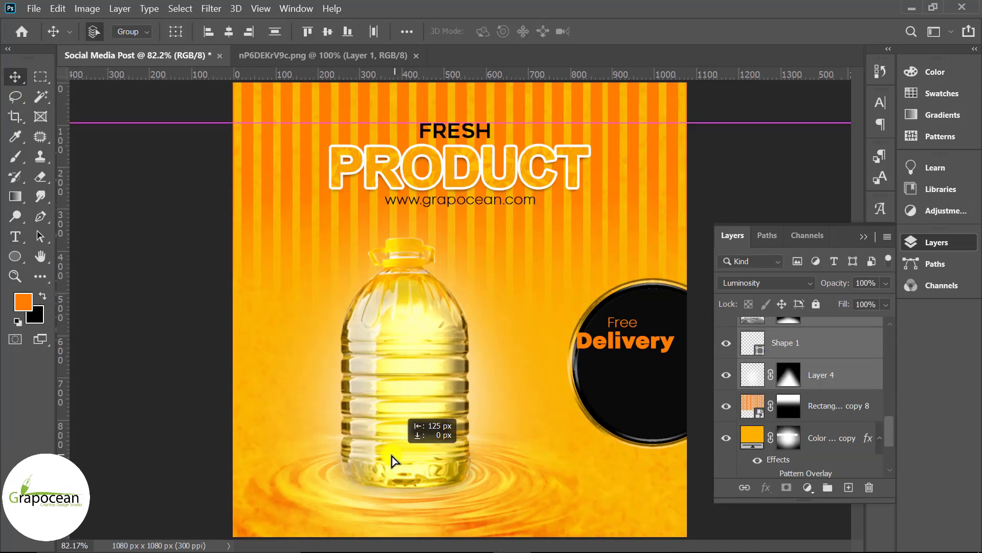
{"action": "left_click_drag", "start_coordinate": [385, 460], "coordinate": [391, 456]}
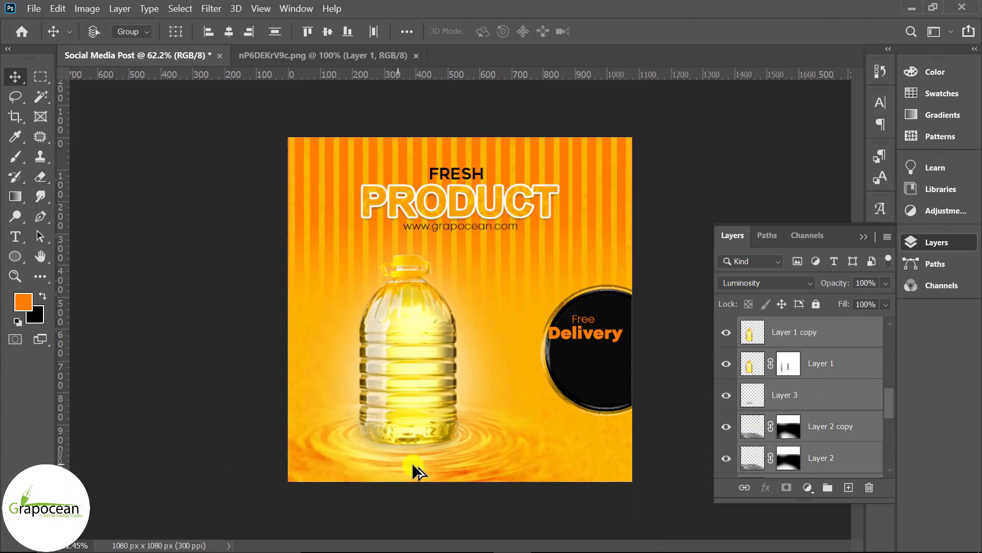
{"action": "mouse_move", "coordinate": [416, 398]}
{"action": "left_mouse_down"}
{"action": "mouse_move", "coordinate": [412, 385]}
{"action": "mouse_move", "coordinate": [401, 388]}
{"action": "left_mouse_up"}
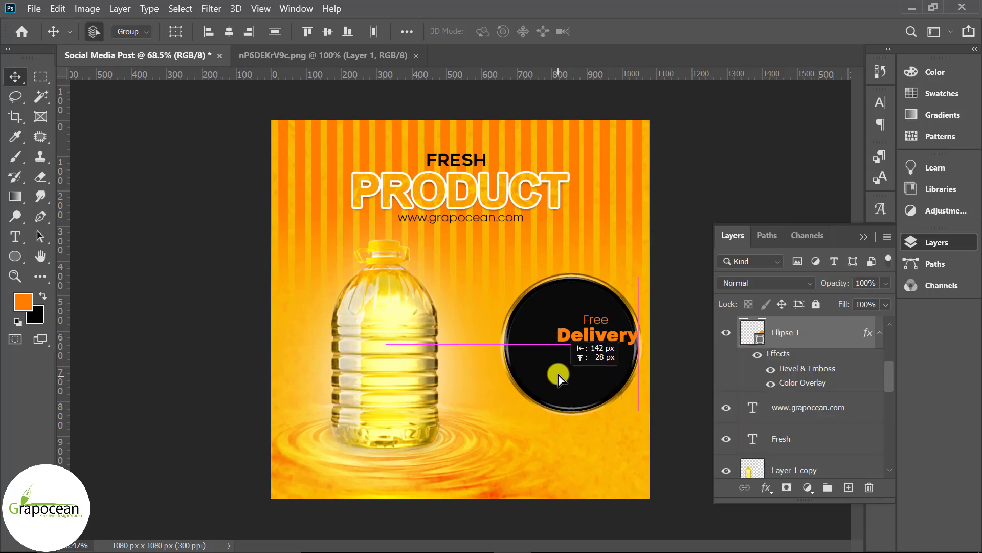
{"action": "left_click_drag", "start_coordinate": [558, 376], "coordinate": [572, 375]}
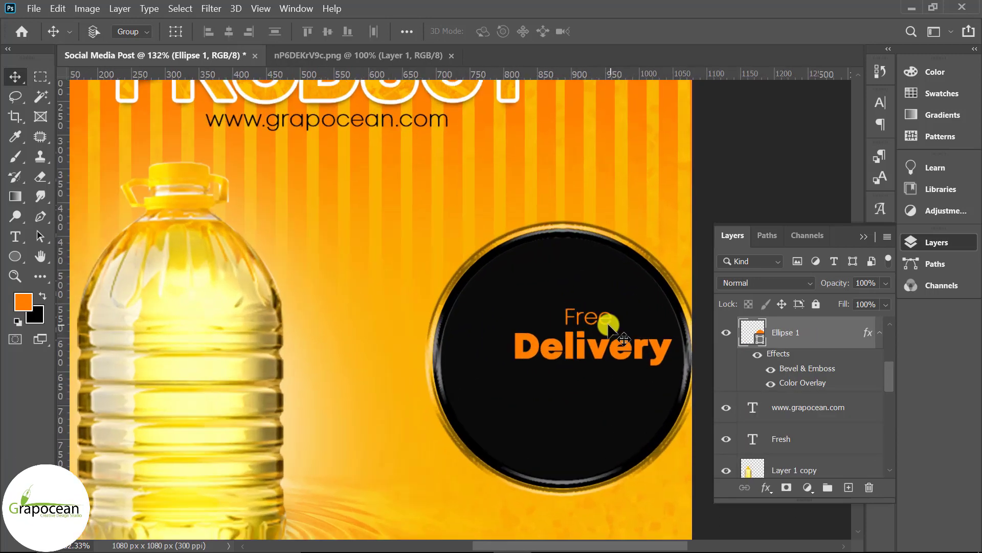
{"action": "left_click_drag", "start_coordinate": [566, 320], "coordinate": [569, 293]}
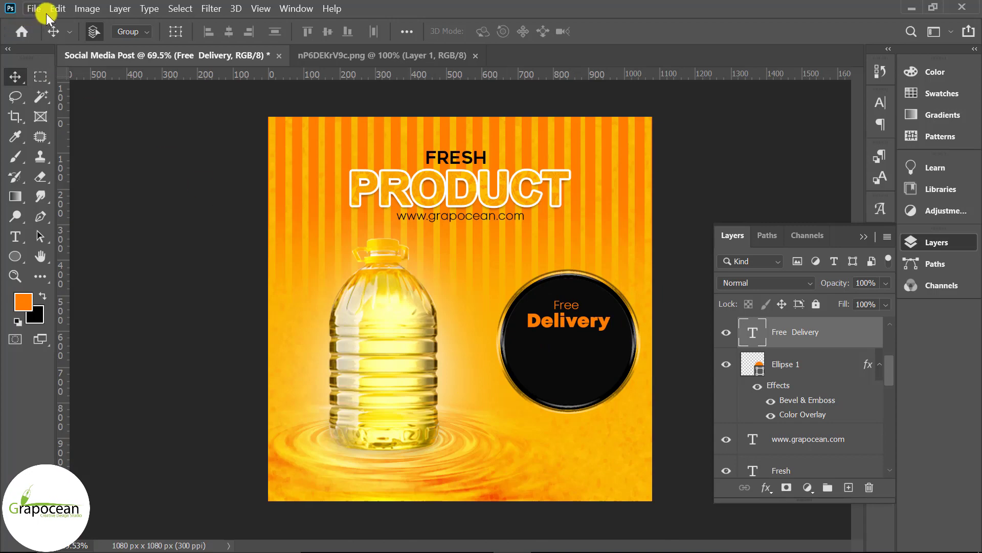
Step: Open the truck PNG and drag it into the social media post
{"action": "left_click", "coordinate": [34, 9]}
{"action": "left_click", "coordinate": [51, 37]}
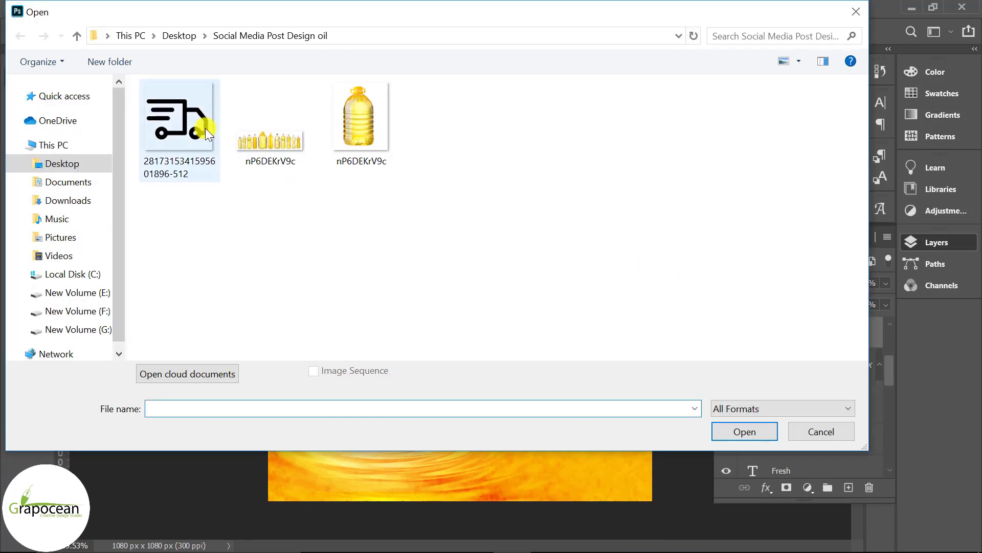
{"action": "left_click", "coordinate": [207, 134]}
{"action": "left_click", "coordinate": [734, 430]}
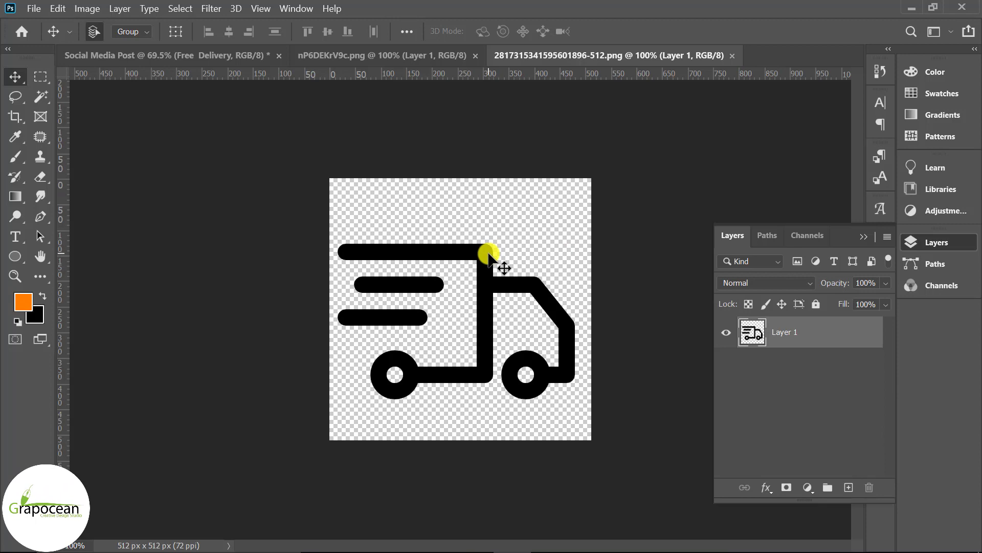
{"action": "left_click_drag", "start_coordinate": [488, 254], "coordinate": [589, 379]}
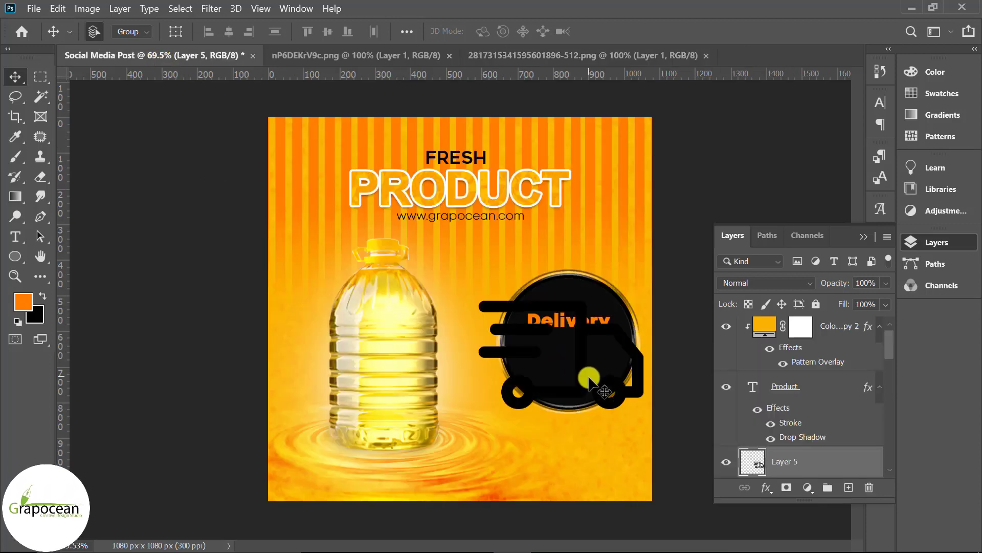
Step: Give the truck a white Color Overlay and scale it down inside the badge
{"action": "right_click", "coordinate": [862, 463]}
{"action": "left_click", "coordinate": [646, 347]}
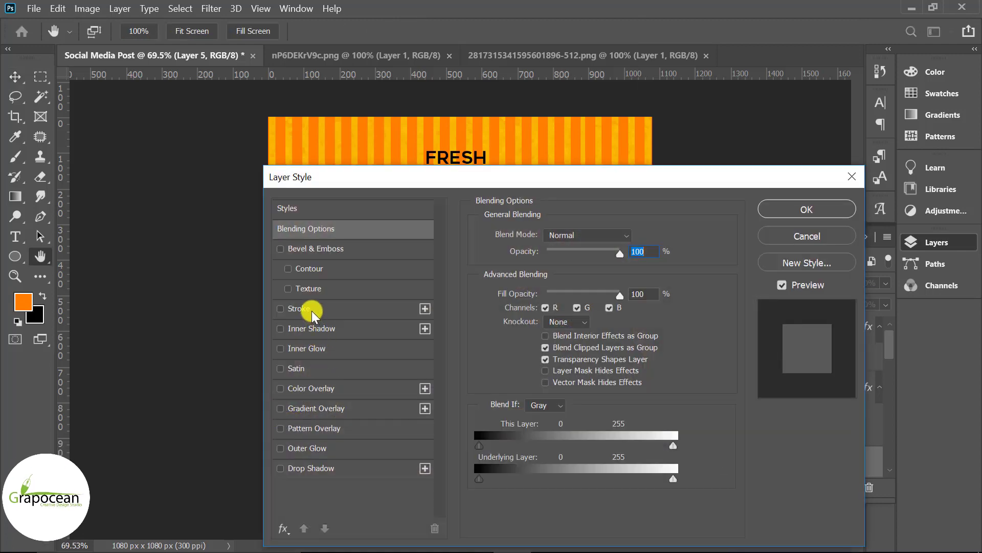
{"action": "left_click", "coordinate": [324, 388]}
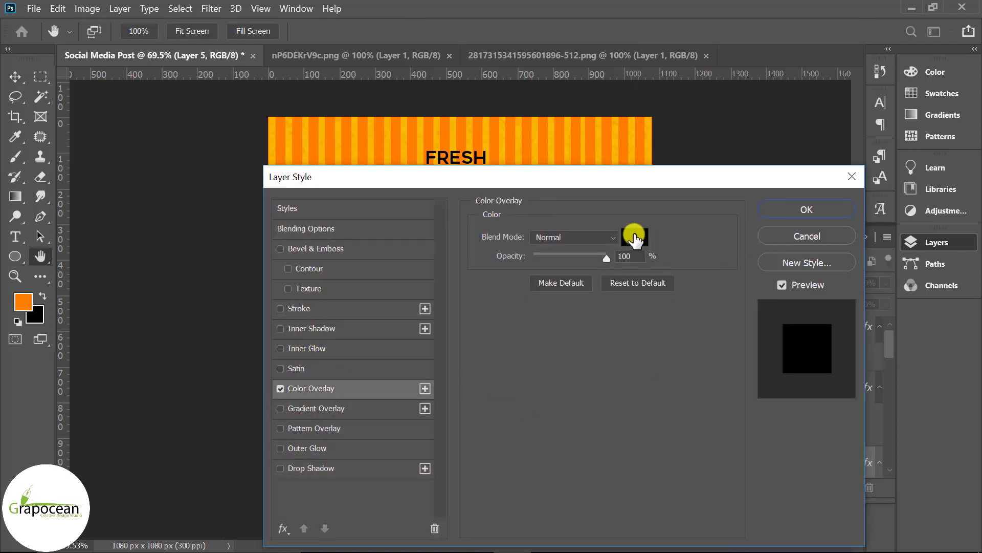
{"action": "left_click", "coordinate": [635, 236]}
{"action": "left_click_drag", "start_coordinate": [397, 327], "coordinate": [384, 284]}
{"action": "left_click", "coordinate": [705, 274]}
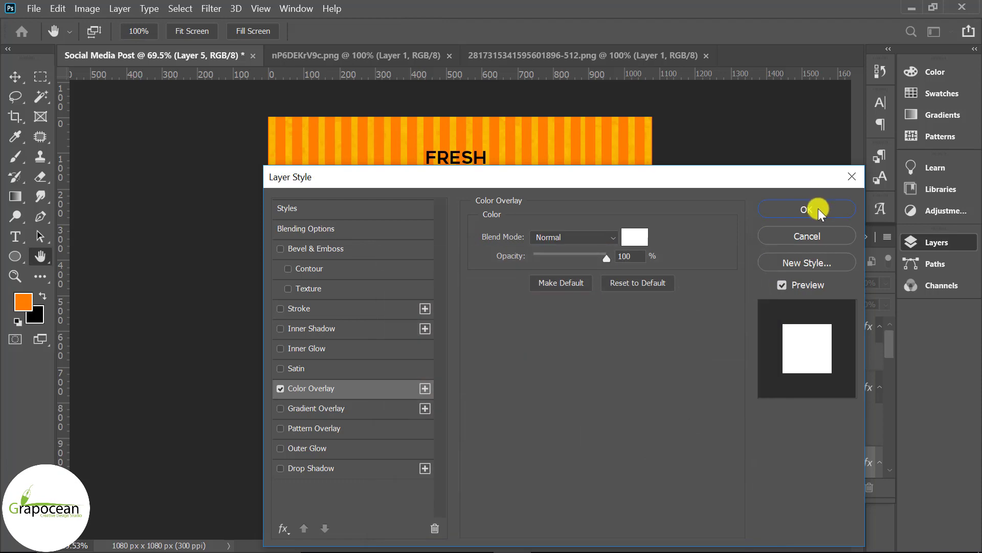
{"action": "left_click", "coordinate": [818, 208]}
{"action": "key", "text": "ctrl+t"}
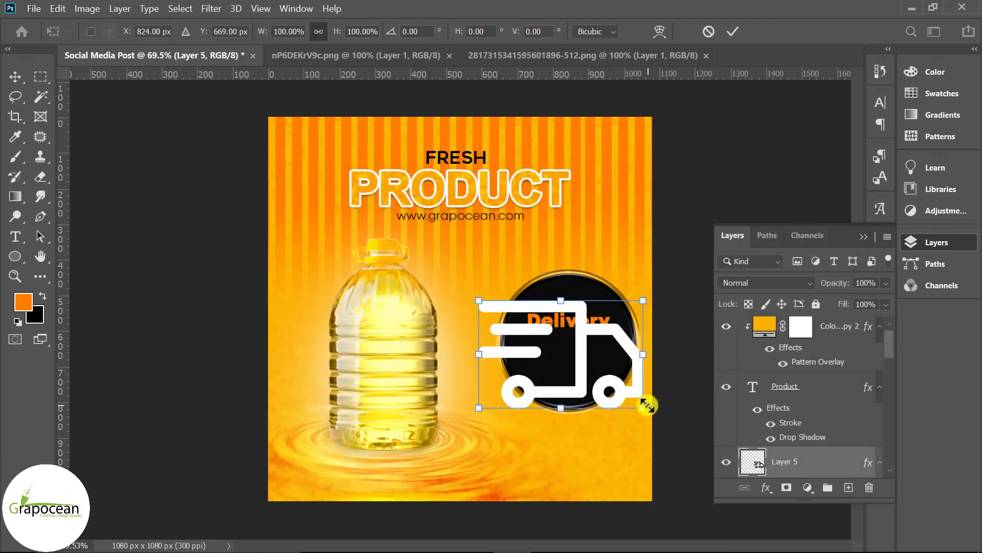
{"action": "mouse_move", "coordinate": [646, 405]}
{"action": "left_mouse_down"}
{"action": "mouse_move", "coordinate": [583, 367]}
{"action": "mouse_move", "coordinate": [636, 384]}
{"action": "left_mouse_up"}
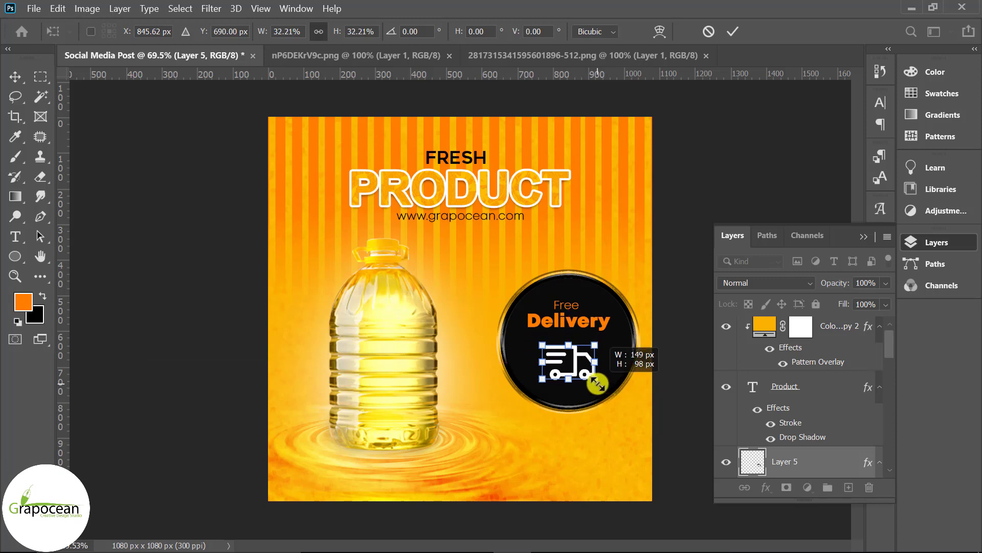
{"action": "left_click", "coordinate": [732, 31]}
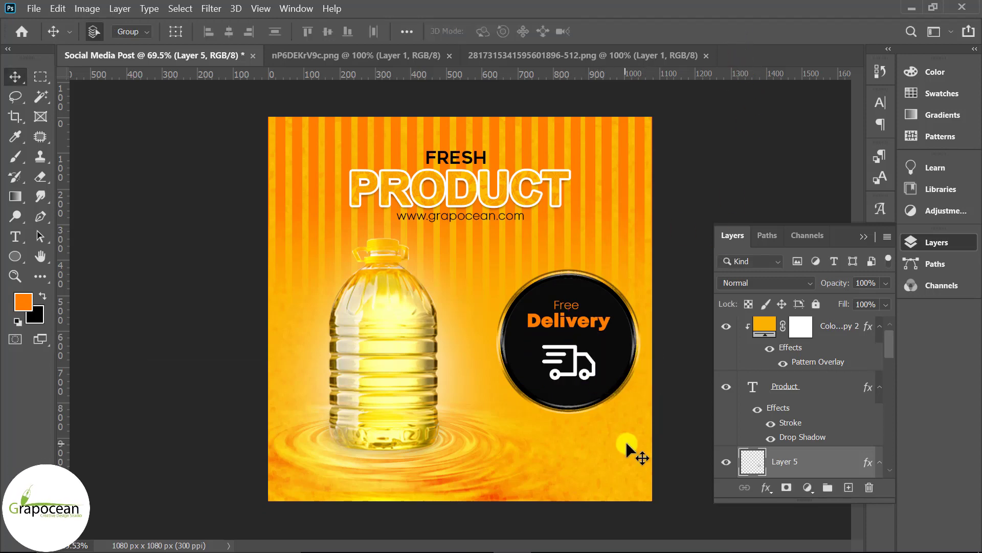
Step: Add a 'Call us' text line below the badge and select all of it
{"action": "left_click", "coordinate": [15, 236]}
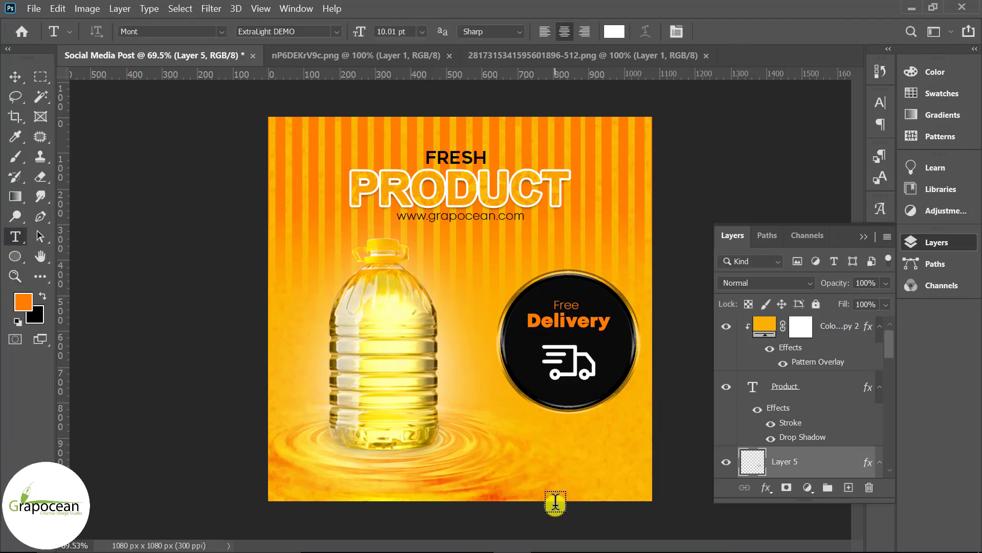
{"action": "left_click", "coordinate": [497, 446]}
{"action": "type", "text": "Call u"}
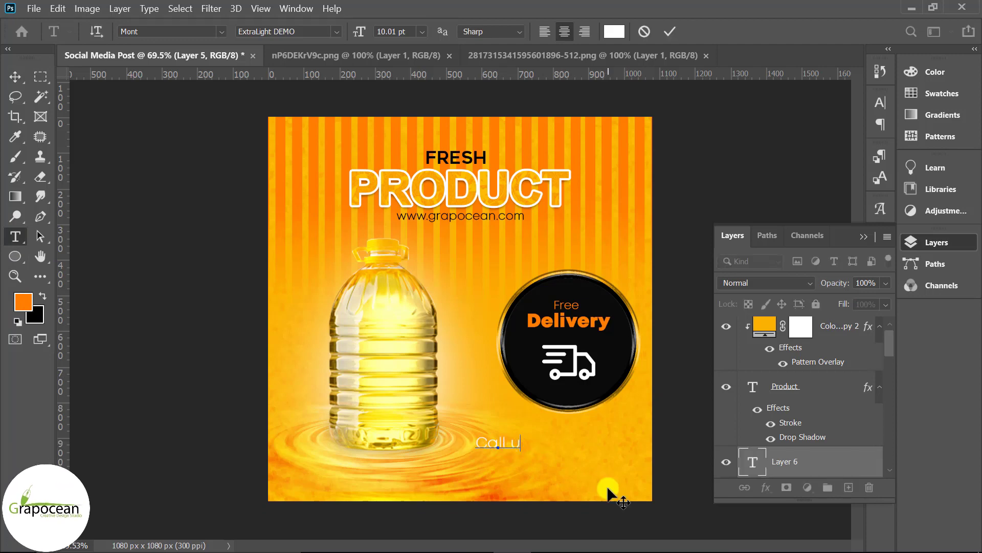
{"action": "type", "text": "s"}
{"action": "scroll", "coordinate": [554, 474], "scroll_direction": "up", "scroll_amount": 5}
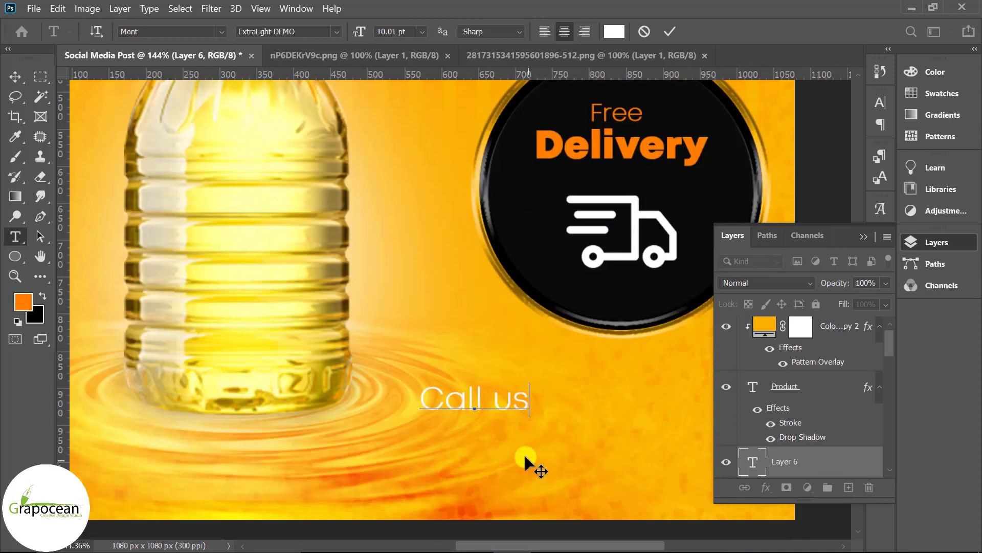
{"action": "left_click", "coordinate": [510, 403]}
{"action": "type", "text": "U"}
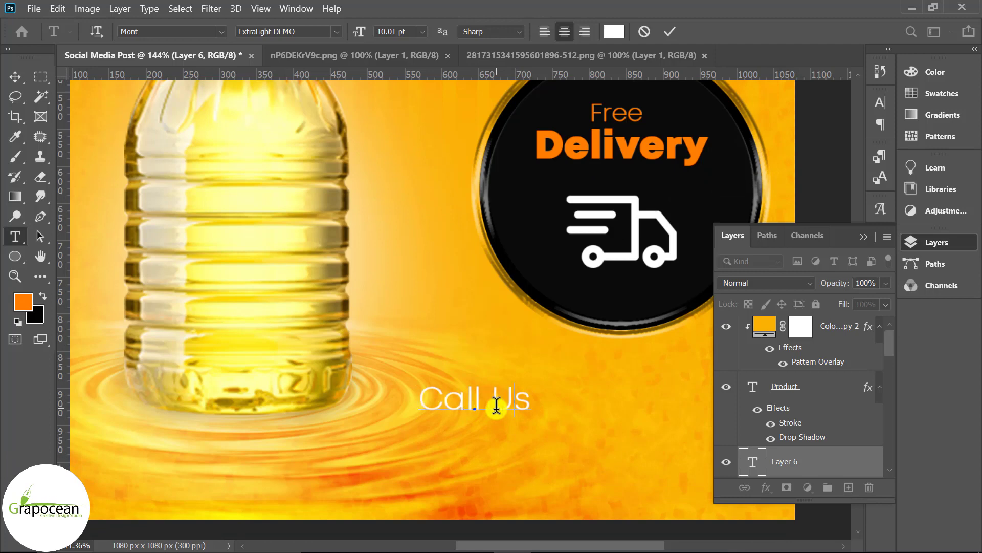
{"action": "left_click_drag", "start_coordinate": [532, 401], "coordinate": [348, 268]}
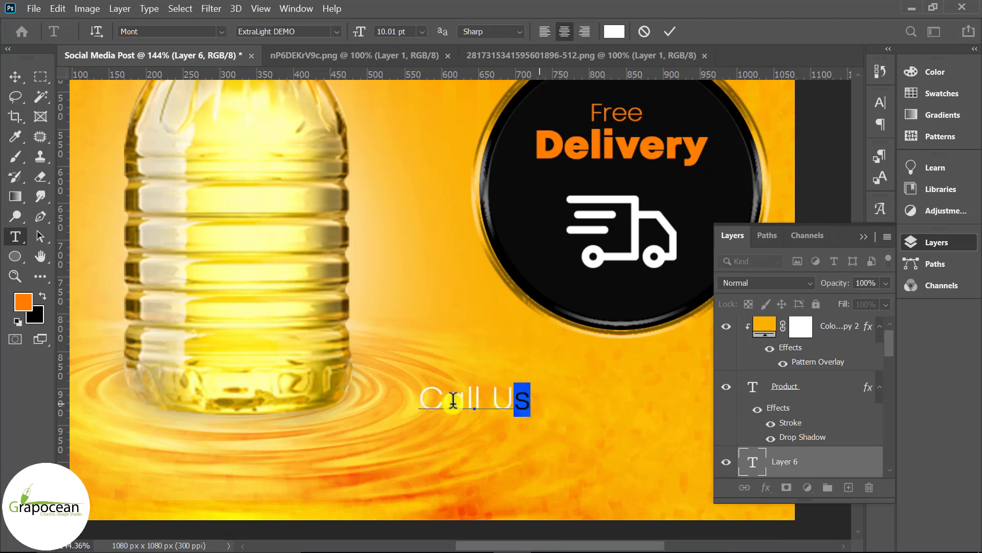
Step: Set Call Us to the Heavy DEMO weight and move it to the bottom-right
{"action": "left_click", "coordinate": [336, 31]}
{"action": "left_click", "coordinate": [317, 59]}
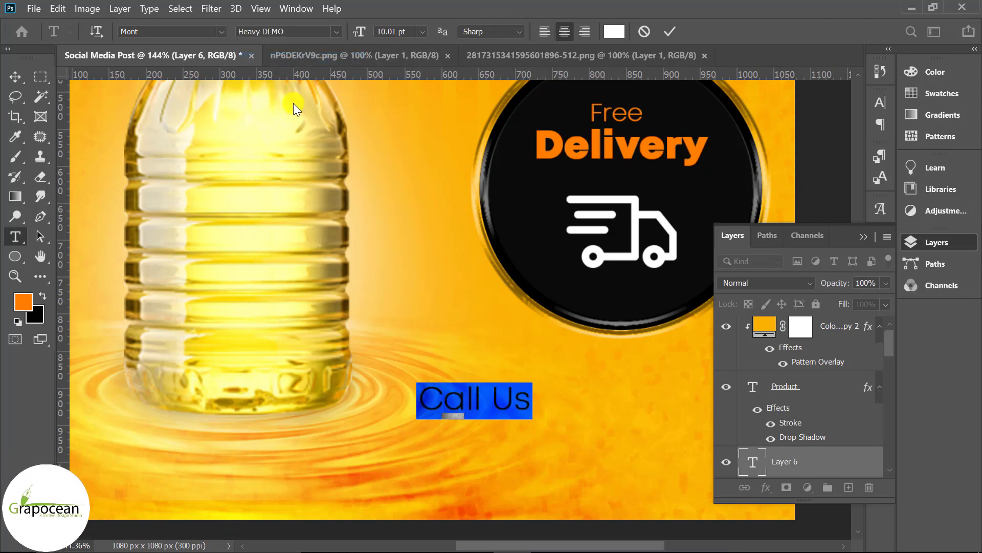
{"action": "left_click", "coordinate": [536, 405]}
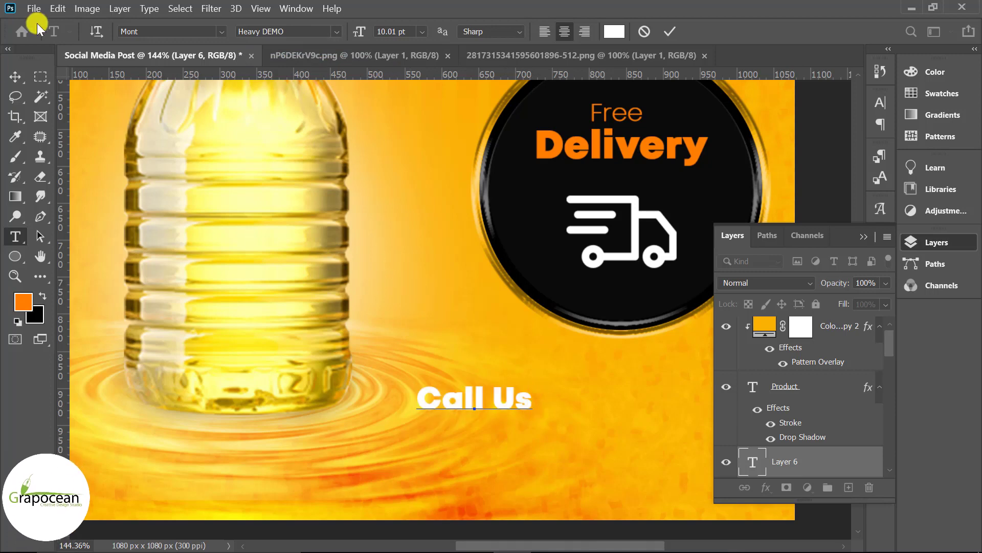
{"action": "left_click", "coordinate": [15, 77]}
{"action": "key", "text": "ctrl+0"}
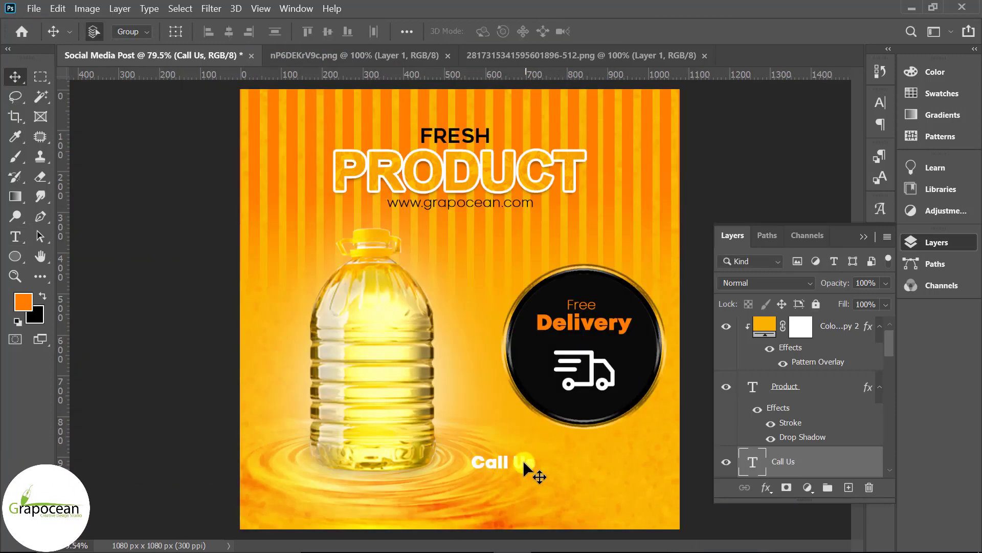
{"action": "mouse_move", "coordinate": [524, 462]}
{"action": "left_mouse_down"}
{"action": "mouse_move", "coordinate": [646, 492]}
{"action": "mouse_move", "coordinate": [643, 477]}
{"action": "left_mouse_up"}
Step: Type the phone number on a new text line beneath Call Us and commit it
{"action": "left_click", "coordinate": [15, 236]}
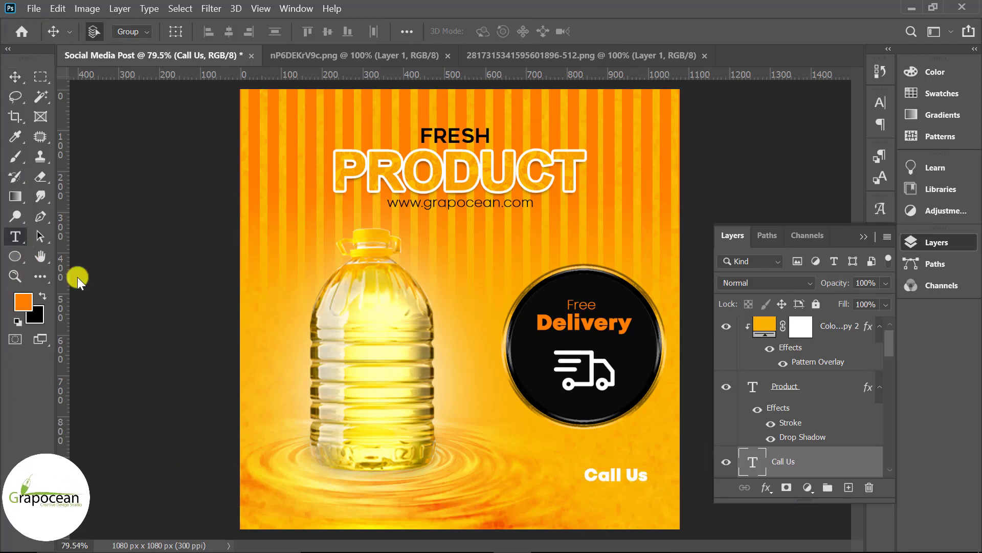
{"action": "left_click", "coordinate": [628, 514]}
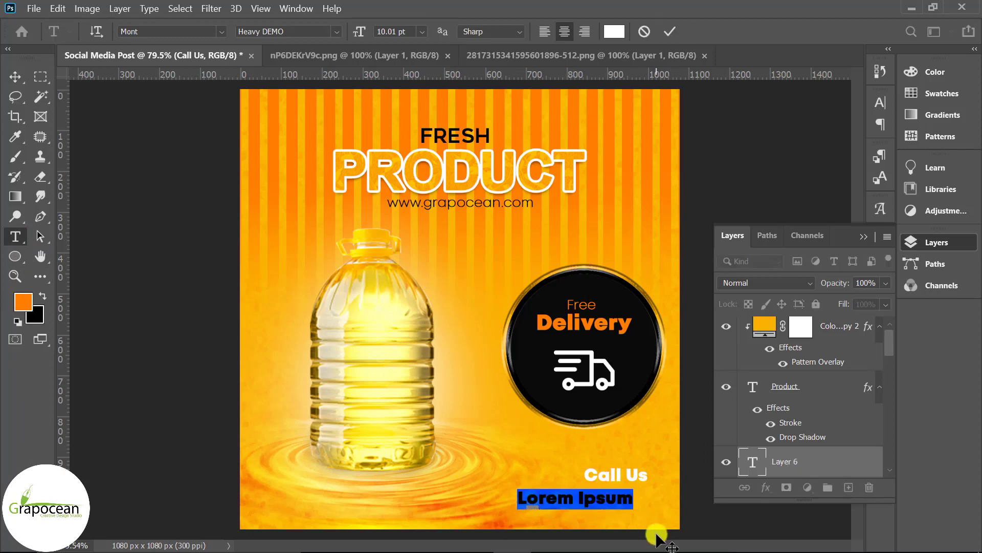
{"action": "type", "text": "88"}
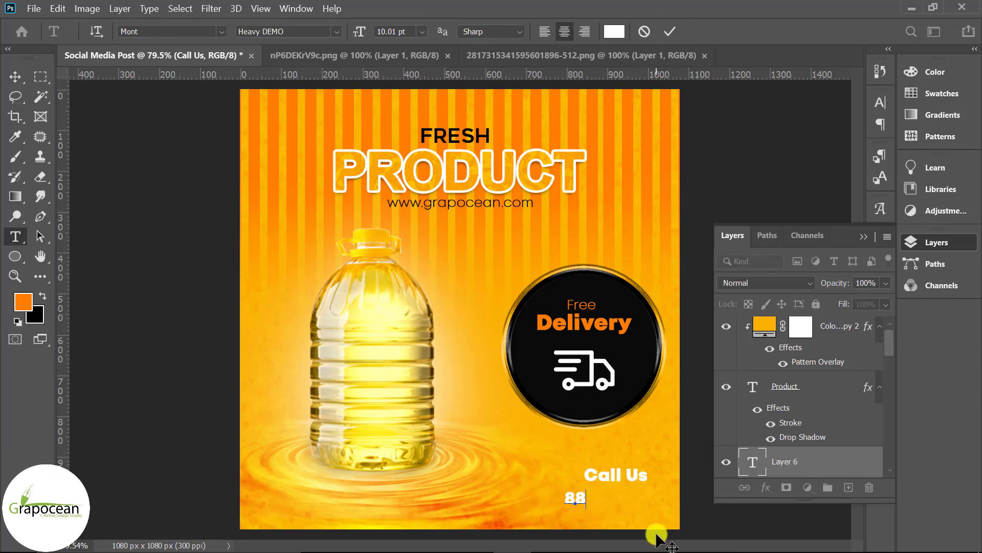
{"action": "key", "text": "BackSpace"}
{"action": "key", "text": "BackSpace"}
{"action": "type", "text": "-111"}
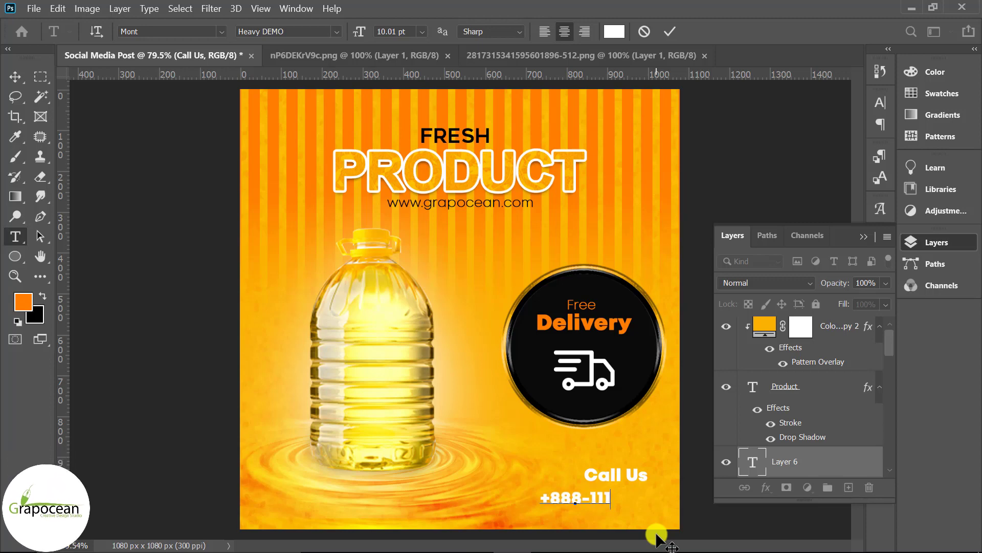
{"action": "type", "text": "-222"}
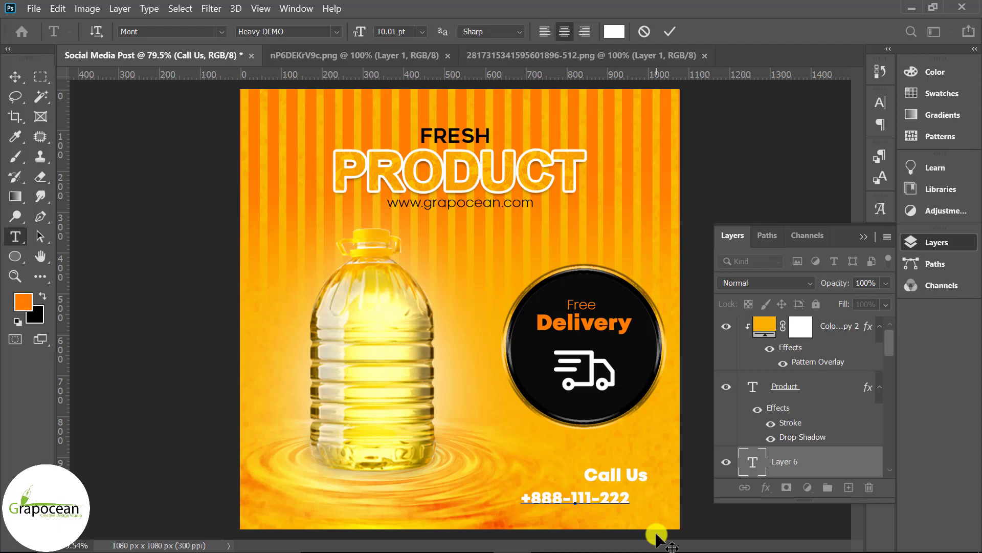
{"action": "type", "text": "-333"}
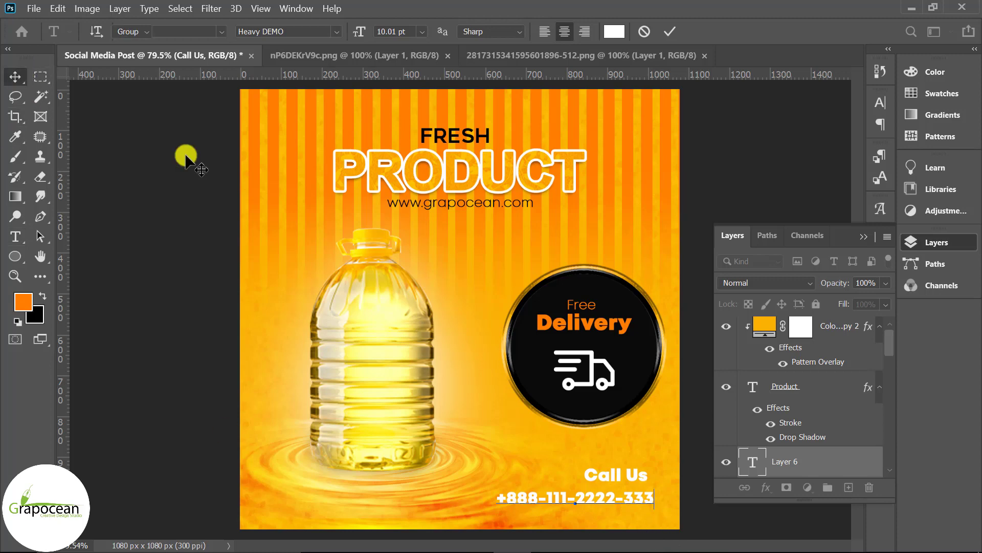
{"action": "key", "text": "ctrl+Return"}
{"action": "scroll", "coordinate": [656, 505], "scroll_direction": "up", "scroll_amount": 2, "text": "alt"}
{"action": "left_click_drag", "start_coordinate": [640, 470], "coordinate": [653, 473]}
{"action": "scroll", "coordinate": [653, 474], "scroll_direction": "down", "scroll_amount": 2, "text": "alt"}
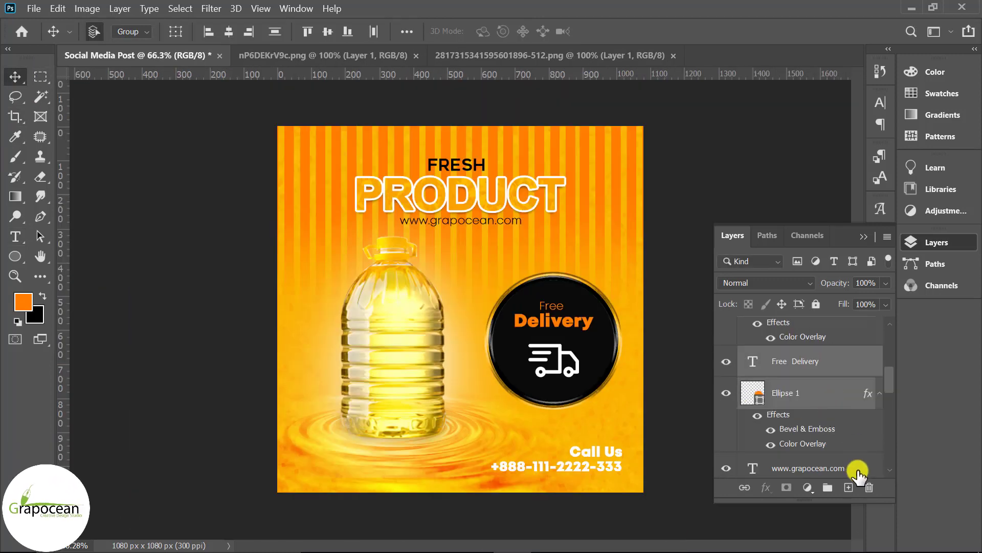
Step: On a new layer, paint a soft black shadow under the badge circle at 100% opacity
{"action": "left_click", "coordinate": [850, 467]}
{"action": "left_click", "coordinate": [849, 492]}
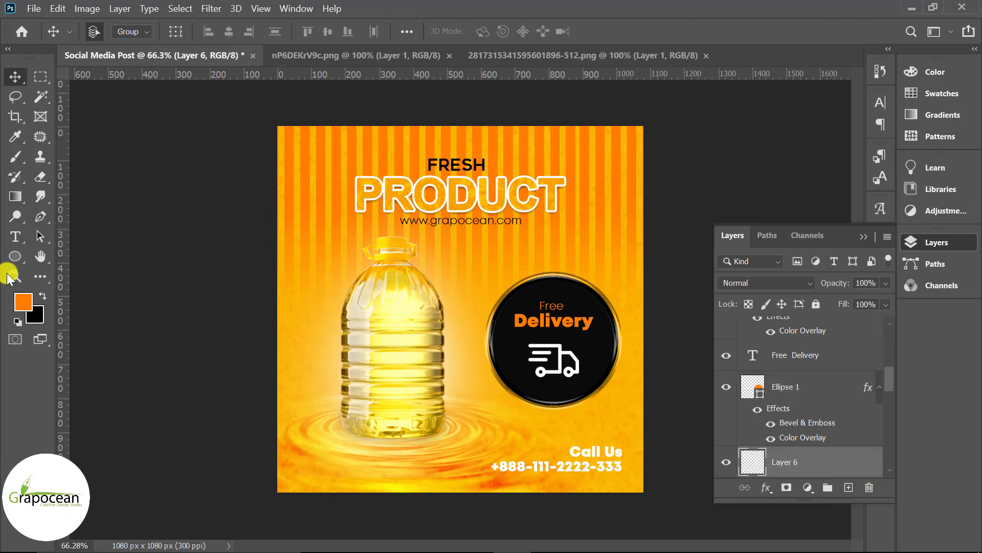
{"action": "left_click", "coordinate": [15, 156]}
{"action": "left_click", "coordinate": [77, 160]}
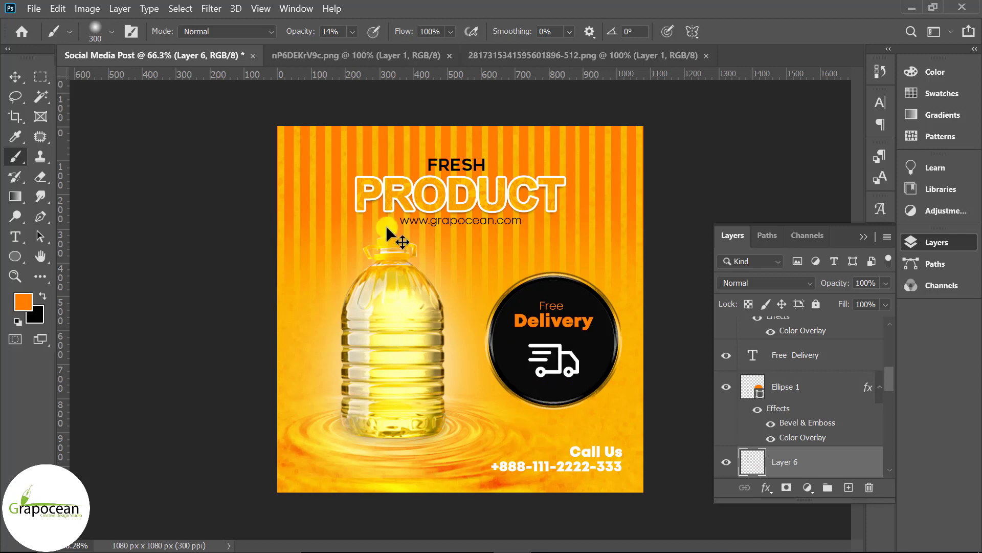
{"action": "left_click_drag", "start_coordinate": [294, 32], "coordinate": [303, 30]}
{"action": "left_click", "coordinate": [42, 296]}
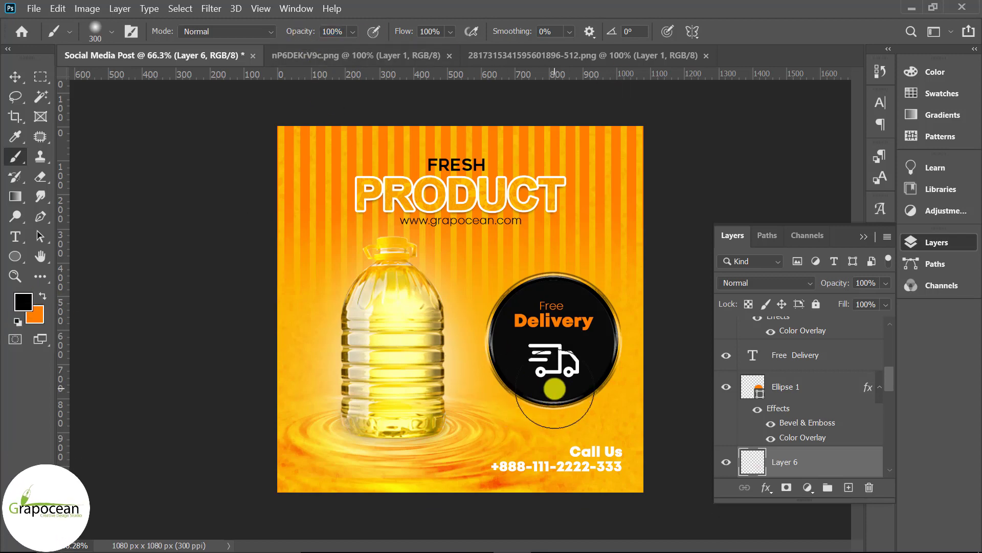
{"action": "left_click_drag", "start_coordinate": [555, 388], "coordinate": [552, 394]}
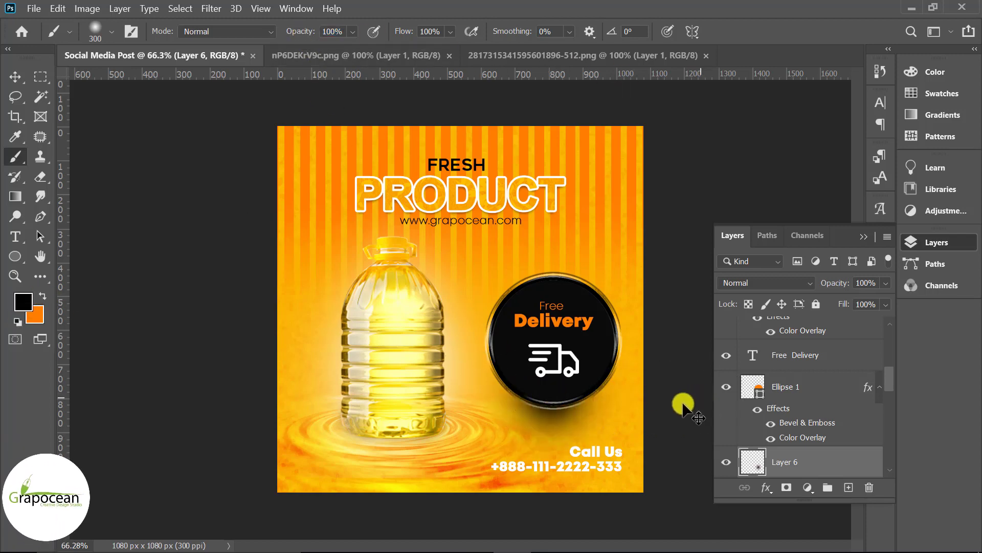
Step: Squash the painted shadow into a thin flat strip beneath the circle
{"action": "key", "text": "ctrl+t"}
{"action": "mouse_move", "coordinate": [553, 305]}
{"action": "left_mouse_down"}
{"action": "mouse_move", "coordinate": [565, 478]}
{"action": "mouse_move", "coordinate": [574, 478]}
{"action": "mouse_move", "coordinate": [570, 410]}
{"action": "left_mouse_up"}
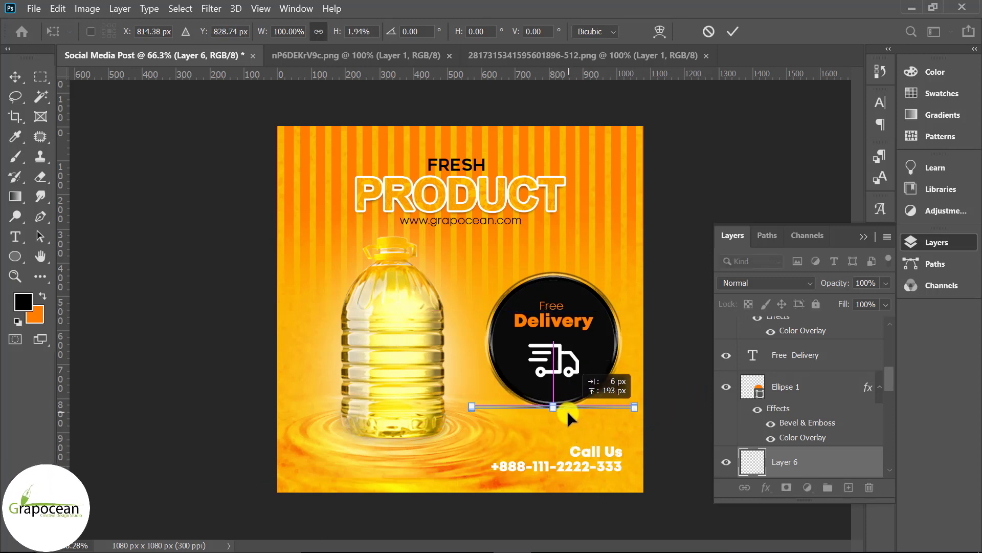
{"action": "left_click", "coordinate": [733, 31]}
{"action": "key", "text": "b"}
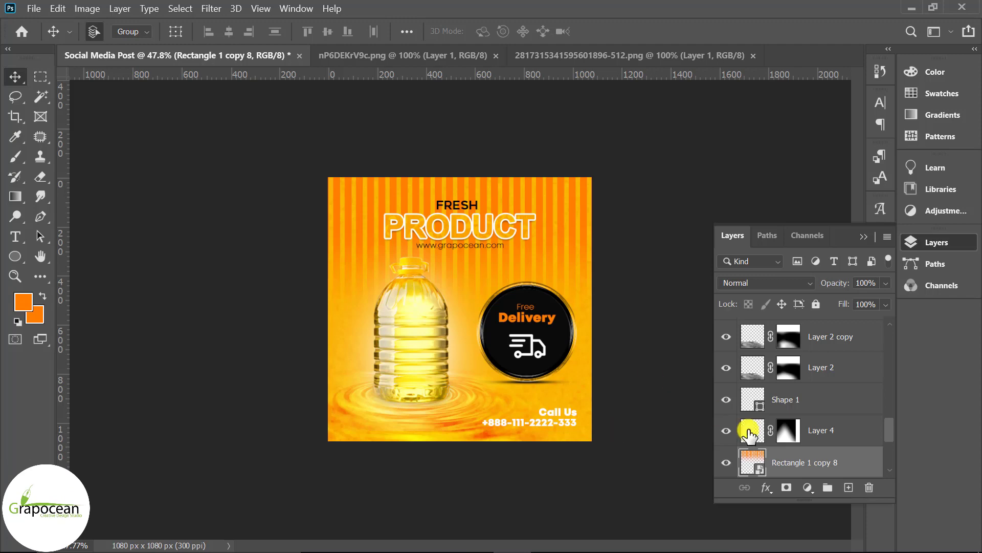
Step: Apply a Wave distortion to the stripes with wavelength 186–368 and amplitude 5–60
{"action": "left_click", "coordinate": [180, 9]}
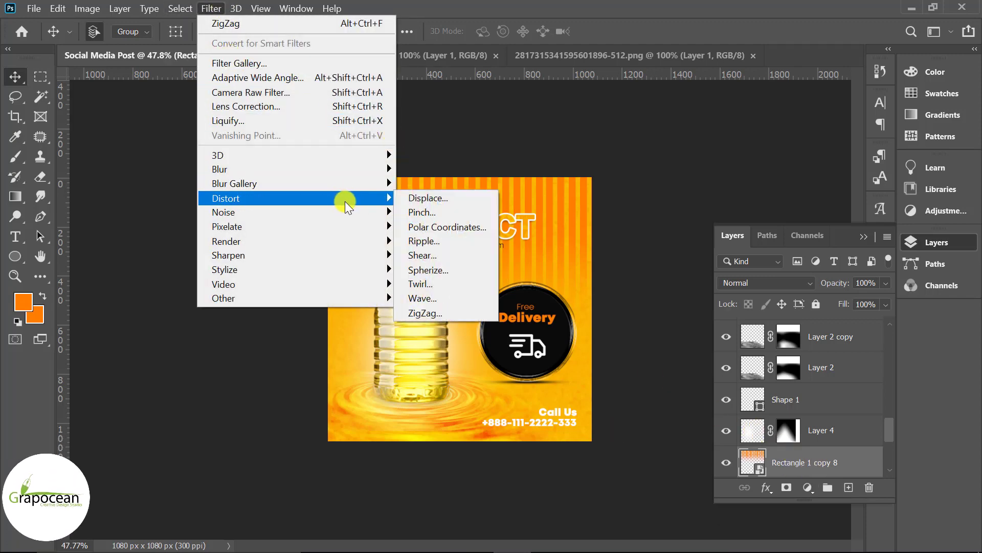
{"action": "mouse_move", "coordinate": [225, 198]}
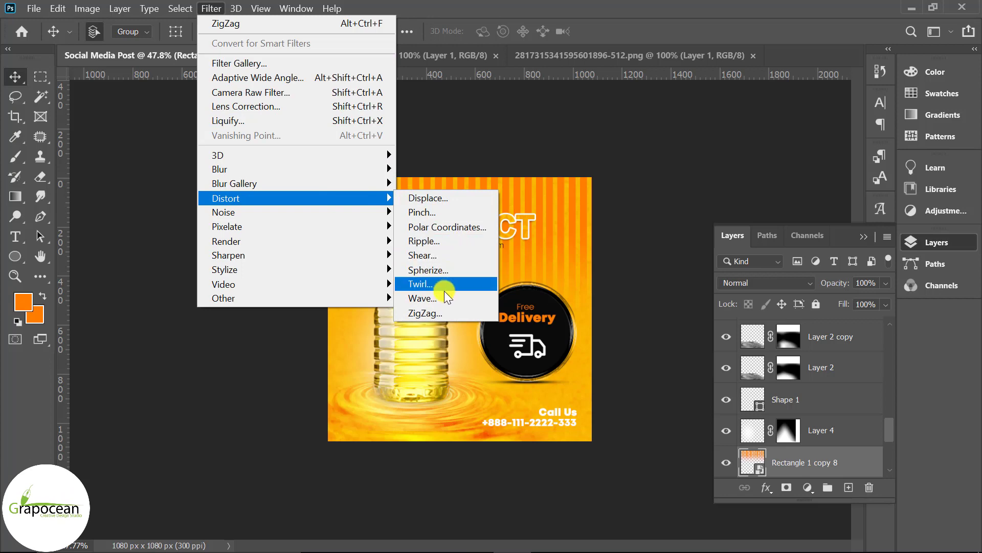
{"action": "left_click", "coordinate": [437, 298]}
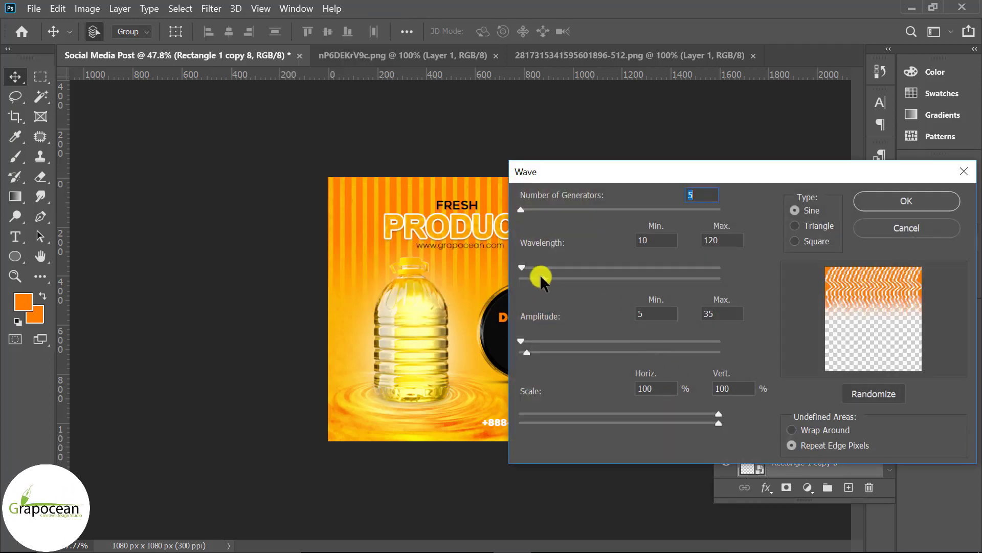
{"action": "mouse_move", "coordinate": [541, 279]}
{"action": "left_mouse_down"}
{"action": "mouse_move", "coordinate": [585, 270]}
{"action": "mouse_move", "coordinate": [529, 270]}
{"action": "mouse_move", "coordinate": [596, 276]}
{"action": "mouse_move", "coordinate": [573, 275]}
{"action": "left_mouse_up"}
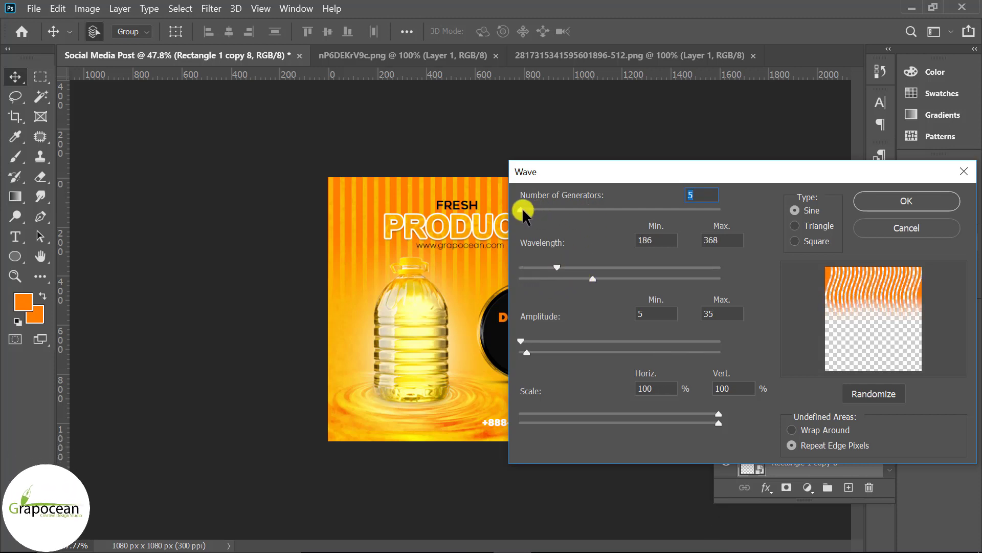
{"action": "left_click_drag", "start_coordinate": [522, 210], "coordinate": [519, 214]}
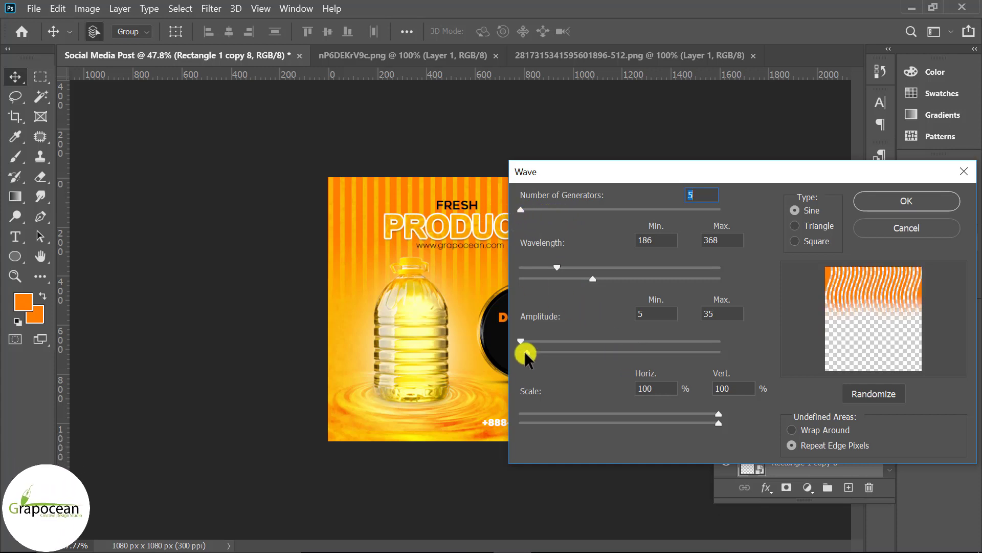
{"action": "left_click_drag", "start_coordinate": [526, 353], "coordinate": [531, 352]}
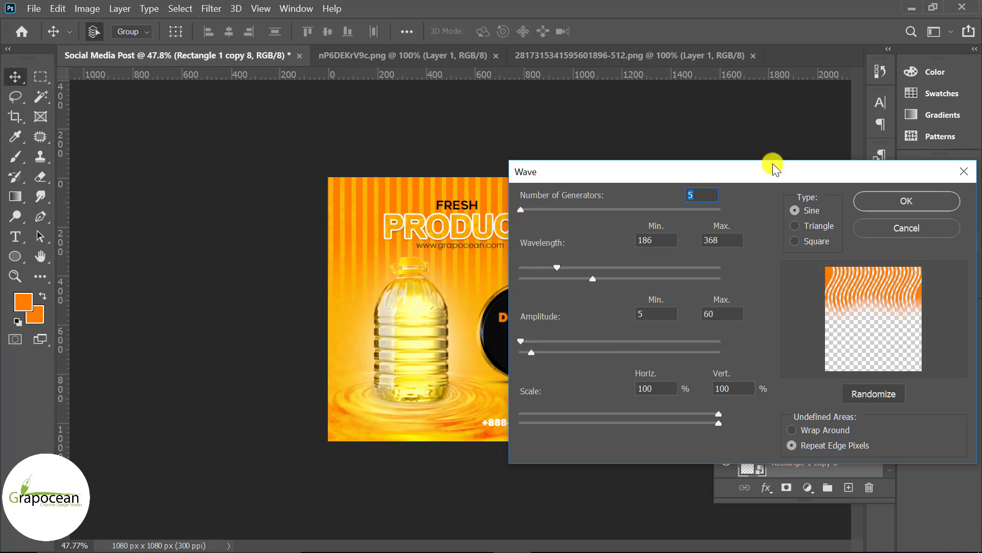
{"action": "left_click", "coordinate": [882, 199]}
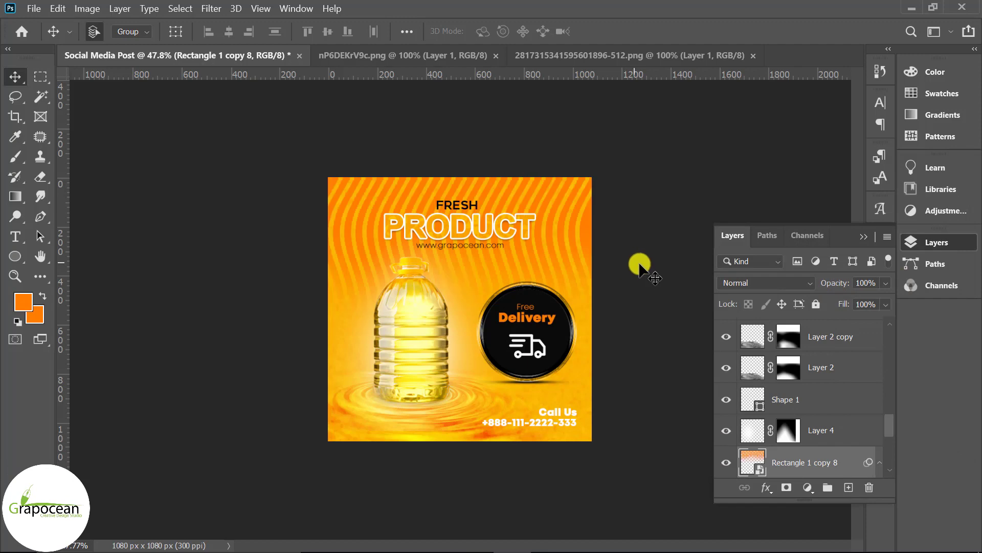
{"action": "scroll", "coordinate": [650, 277], "scroll_direction": "up", "scroll_amount": 2}
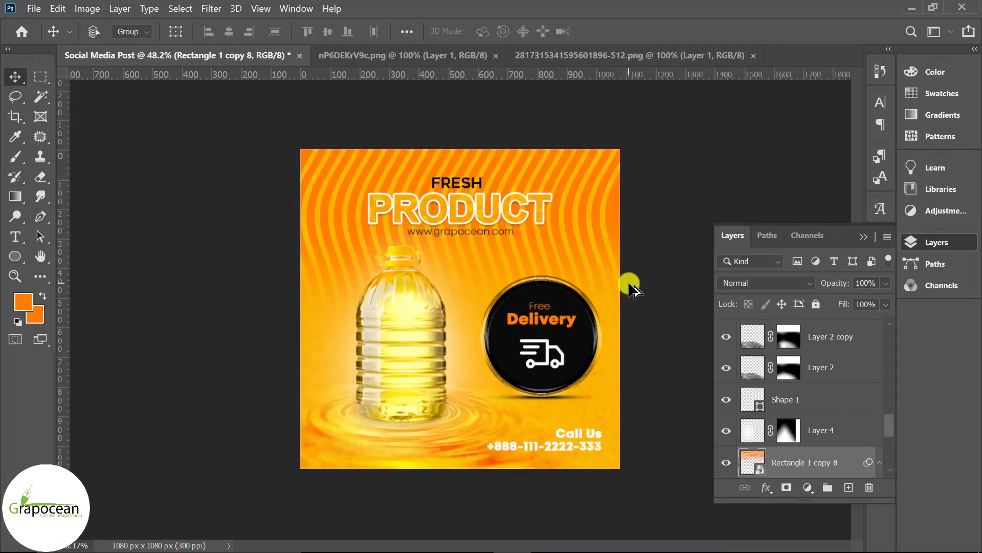